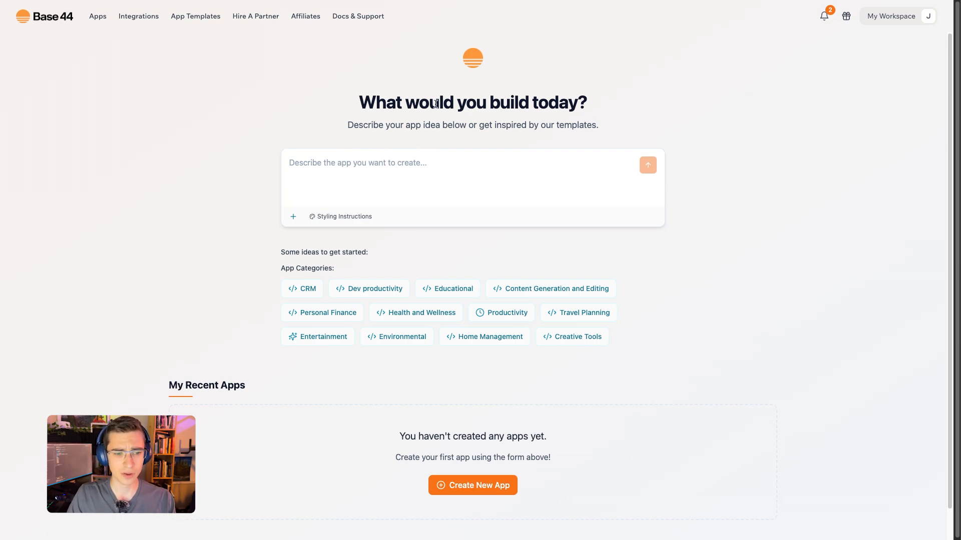
left_click_drag(346, 130, 598, 122)
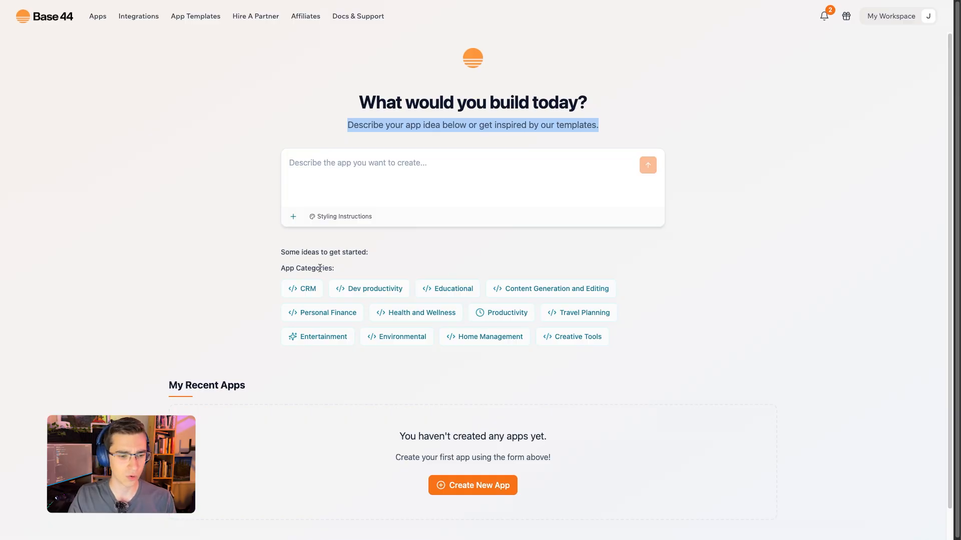
left_click_drag(284, 259, 366, 253)
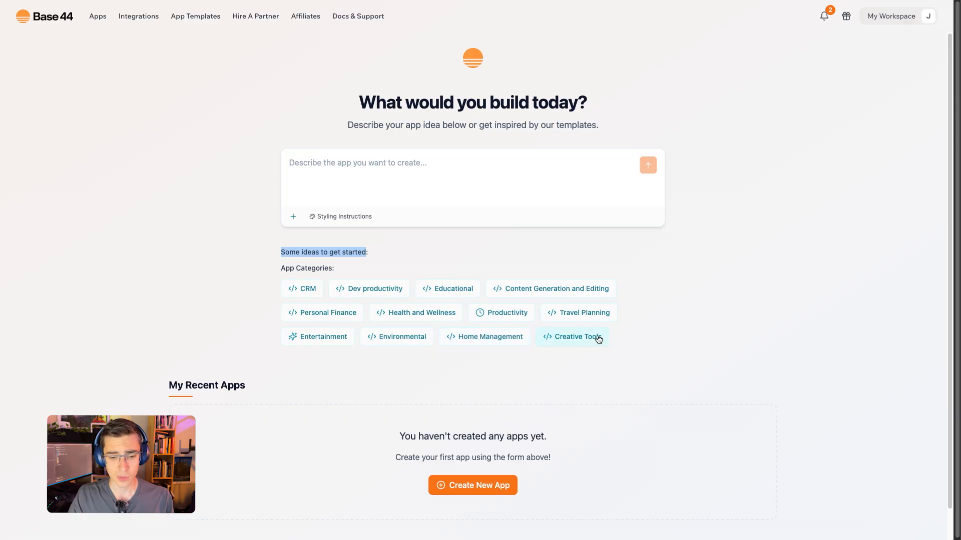
left_click(663, 337)
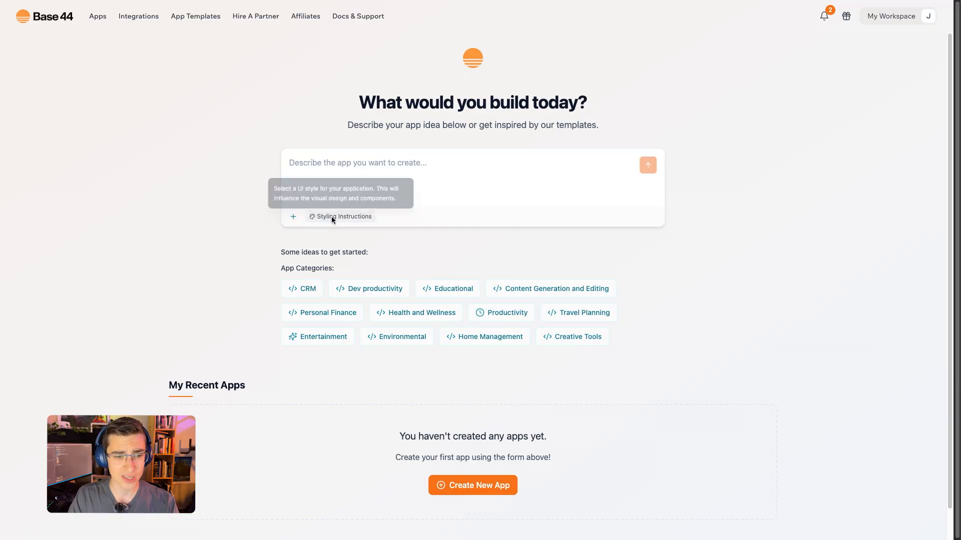
Step: Open the styling instructions and review the descriptions of the available UI styles, from Neo-Brutalism through Claymorphism
left_click(332, 219)
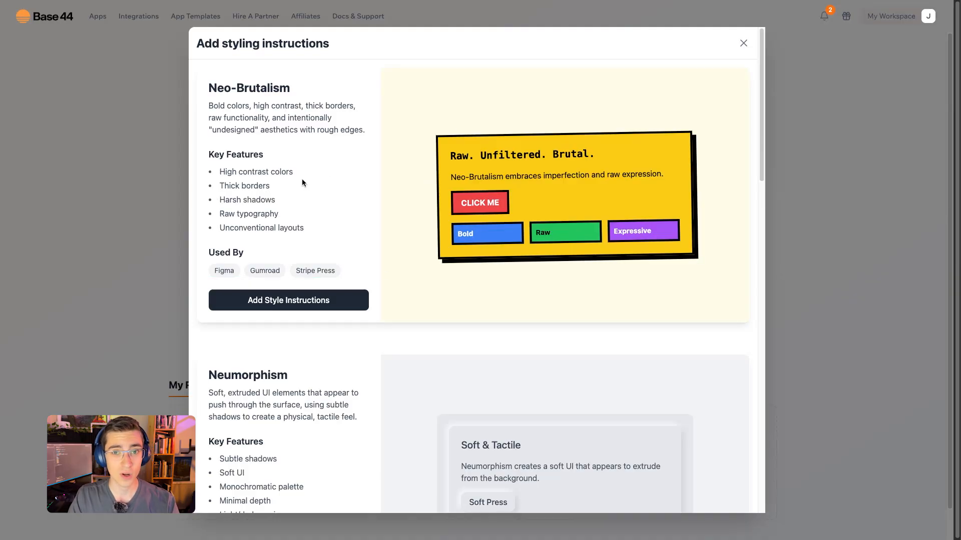
left_click_drag(209, 82, 290, 81)
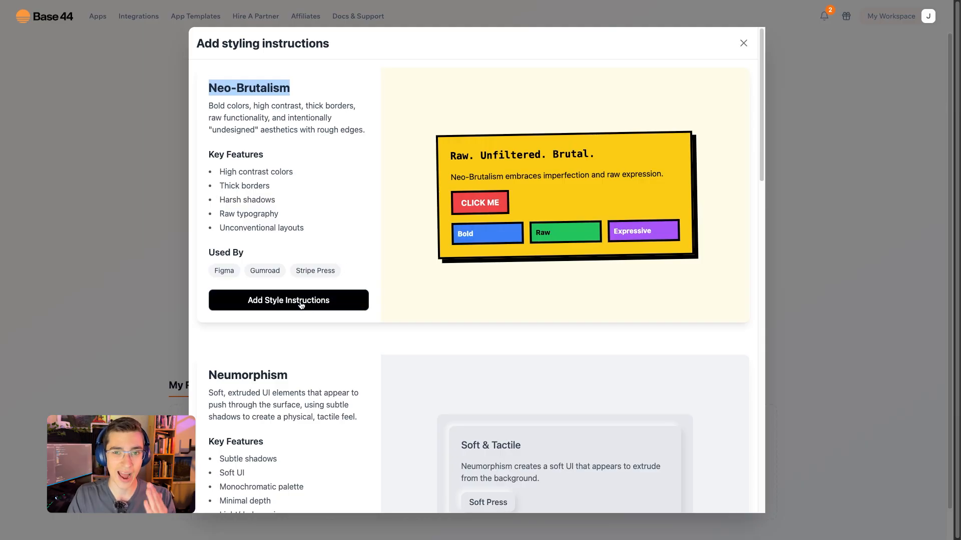
left_click(272, 147)
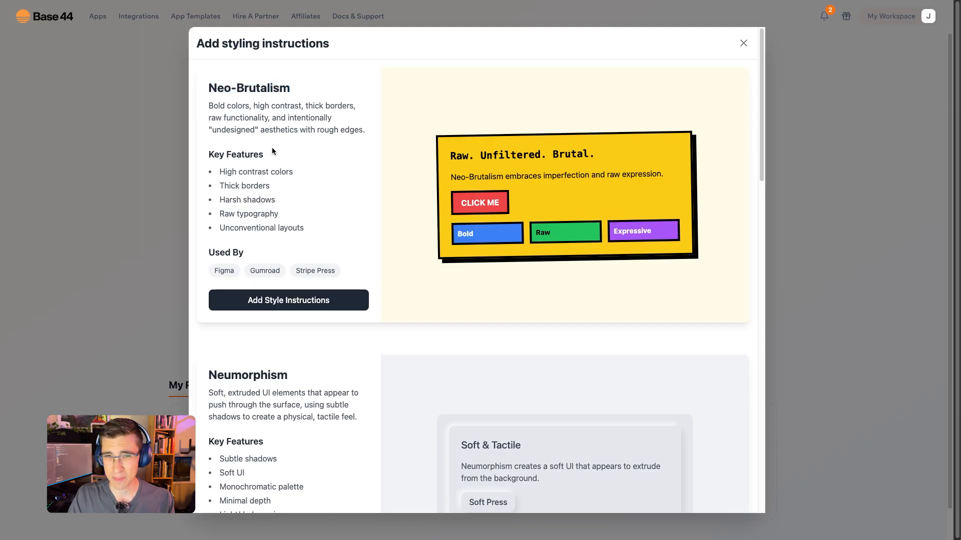
scroll(273, 149, "down", 4)
scroll(275, 154, "down", 1)
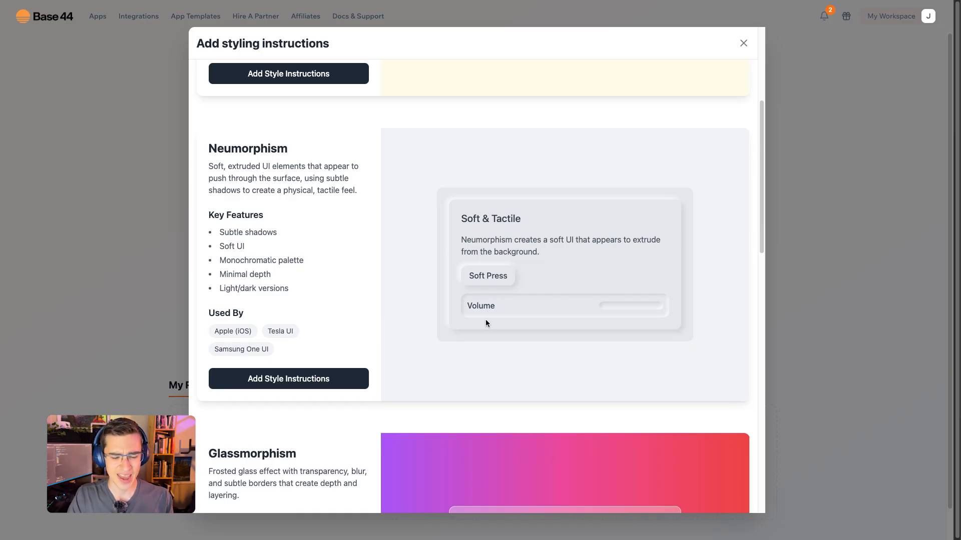
scroll(403, 232, "down", 7)
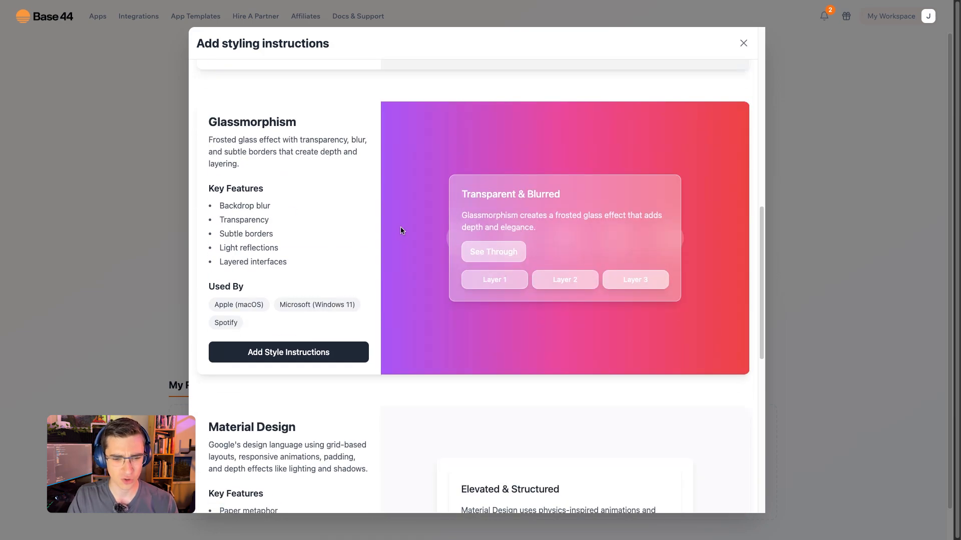
left_click_drag(220, 120, 306, 119)
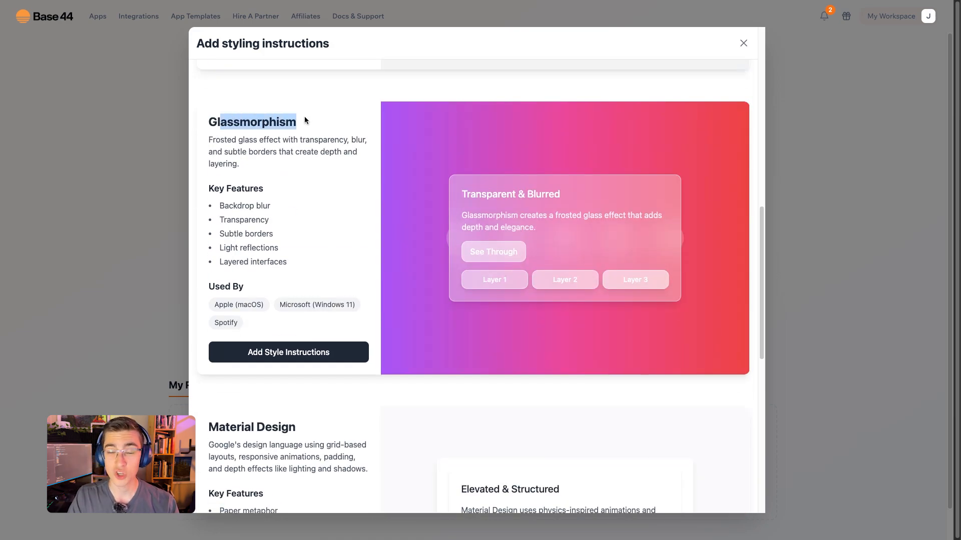
scroll(414, 187, "down", 5)
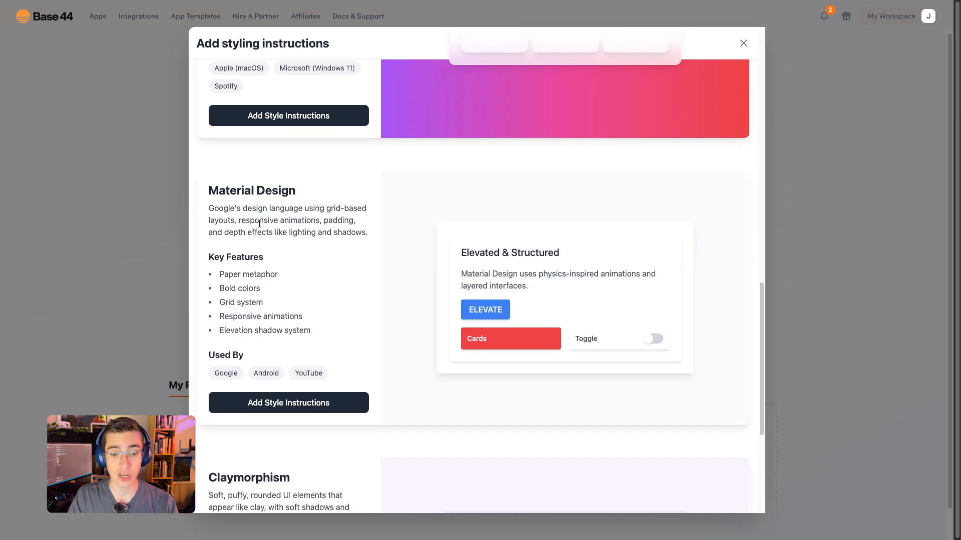
scroll(270, 225, "down", 5)
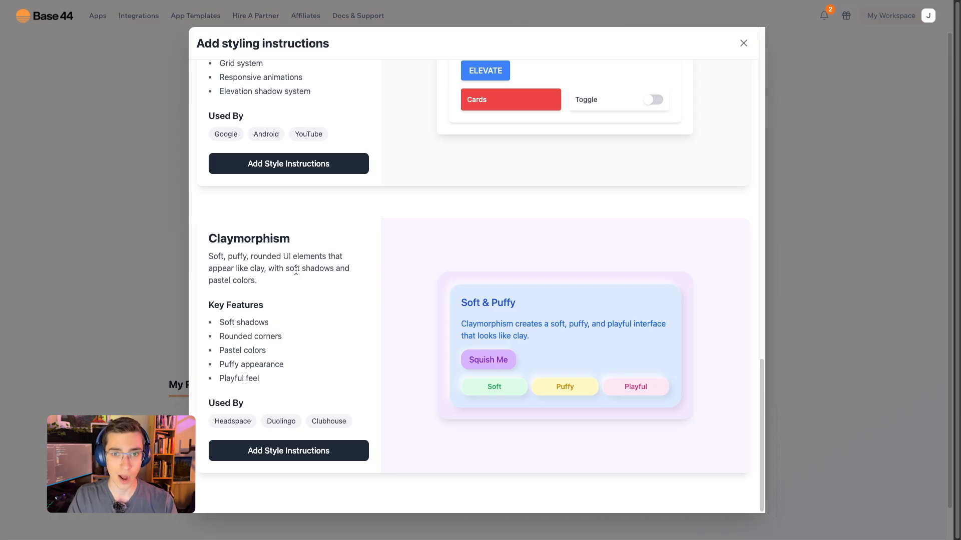
scroll(295, 270, "up", 1)
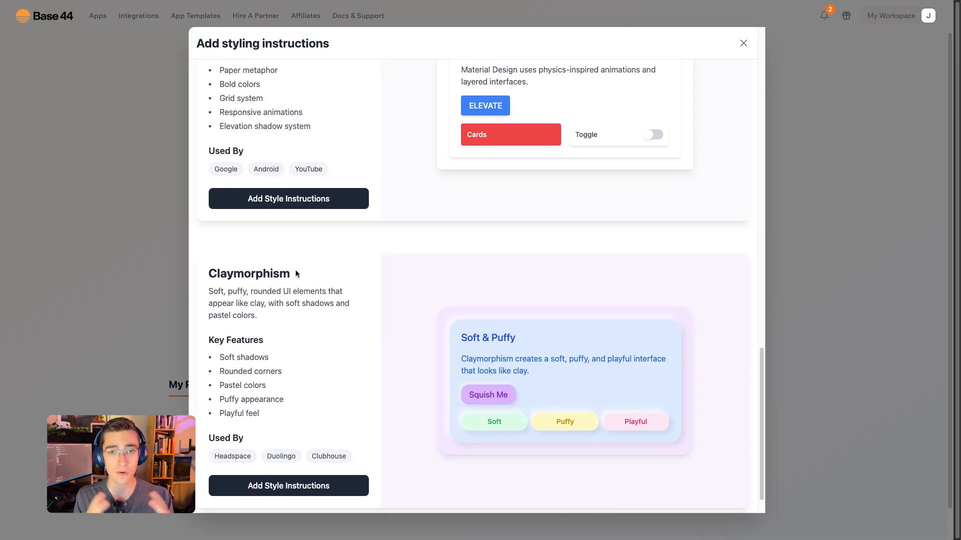
scroll(311, 206, "up", 15)
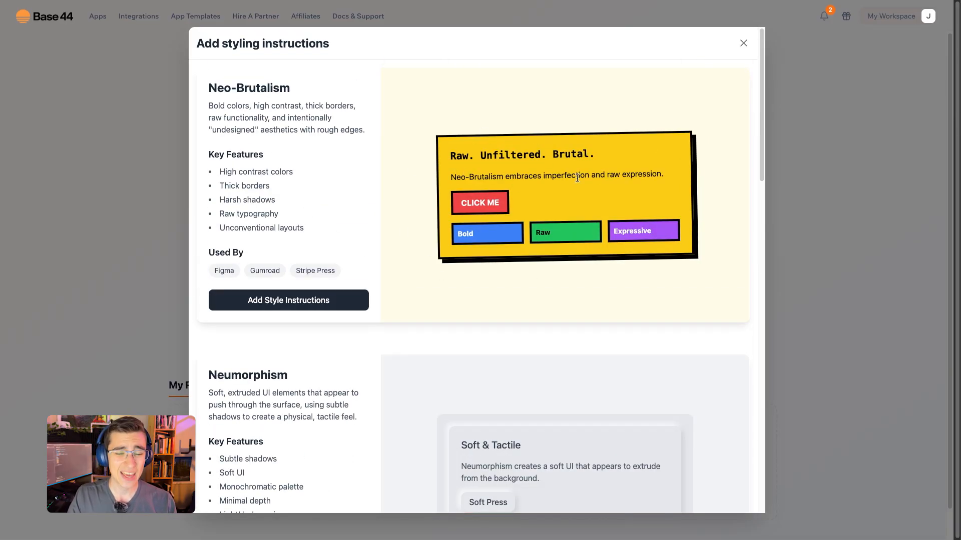
Step: Compare the sample preview cards of the Neo-Brutalism, Neumorphism, Glassmorphism, Material Design and Claymorphism styles
scroll(574, 178, "down", 12)
scroll(571, 178, "up", 3)
scroll(569, 182, "down", 1)
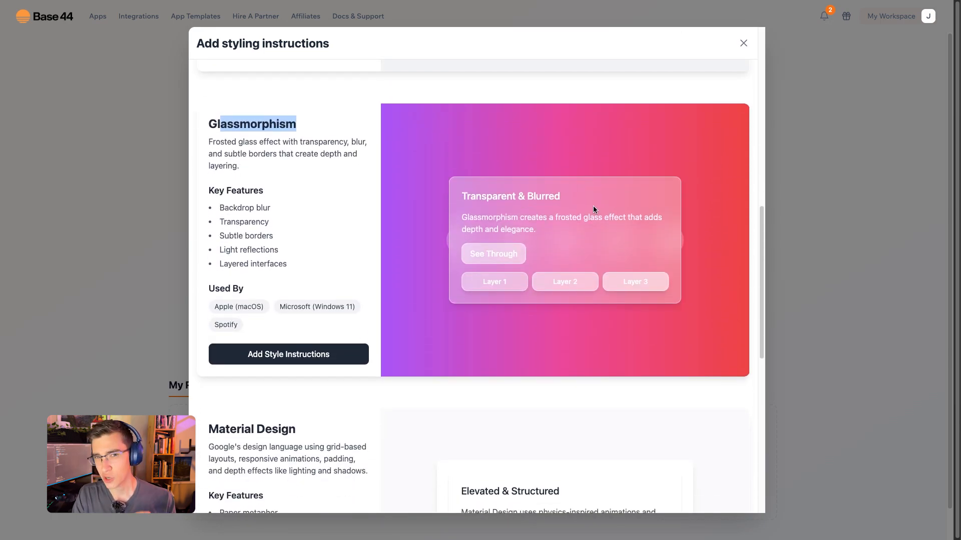
scroll(593, 209, "up", 10)
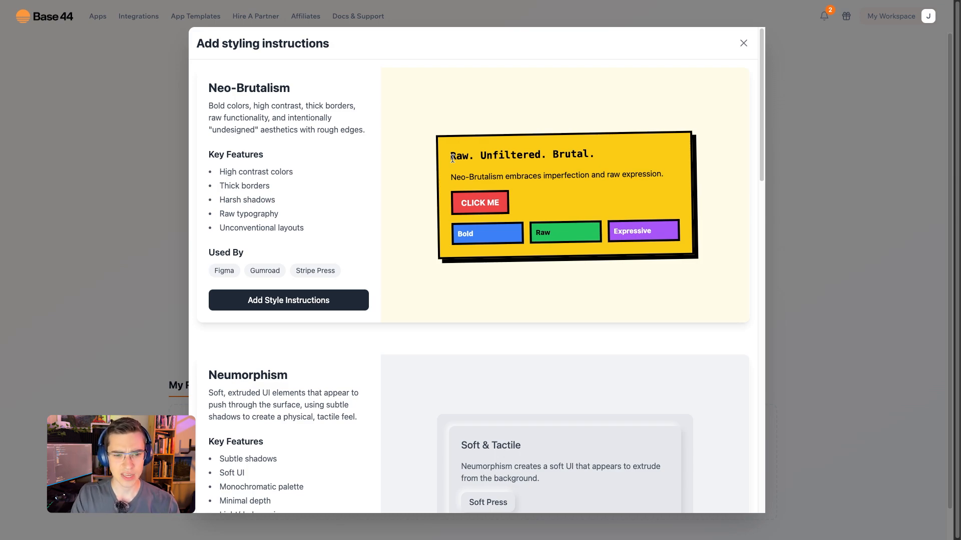
left_click_drag(452, 158, 591, 149)
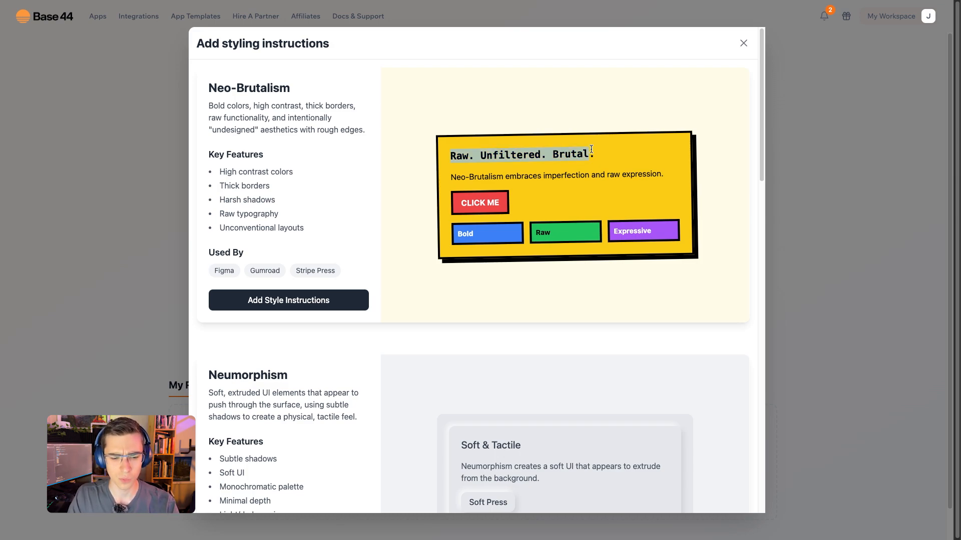
scroll(500, 147, "down", 6)
left_click_drag(460, 146, 518, 145)
scroll(516, 150, "down", 4)
scroll(516, 151, "down", 3)
left_click_drag(465, 133, 550, 134)
scroll(550, 134, "down", 2)
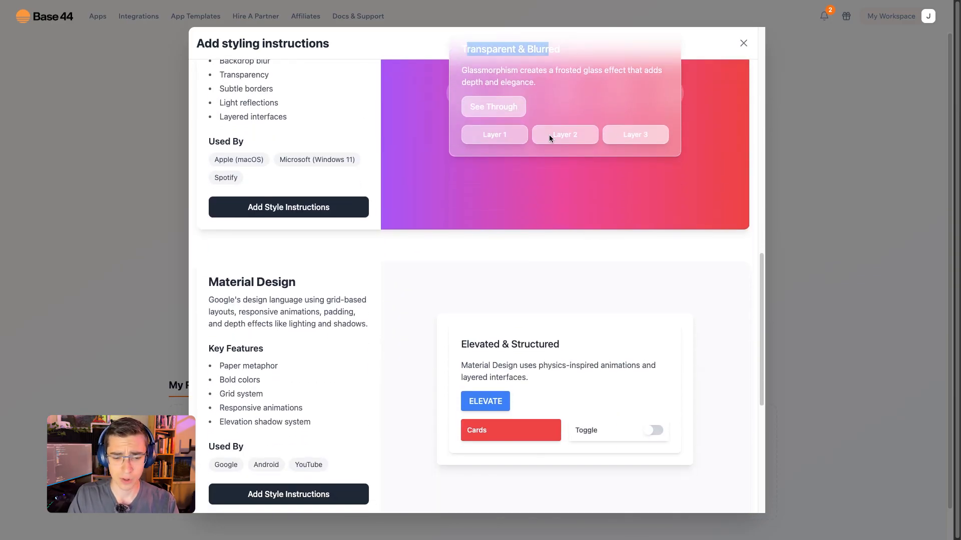
scroll(504, 251, "down", 2)
scroll(549, 251, "down", 5)
scroll(548, 250, "up", 1)
left_click_drag(465, 322, 529, 321)
left_click(532, 307)
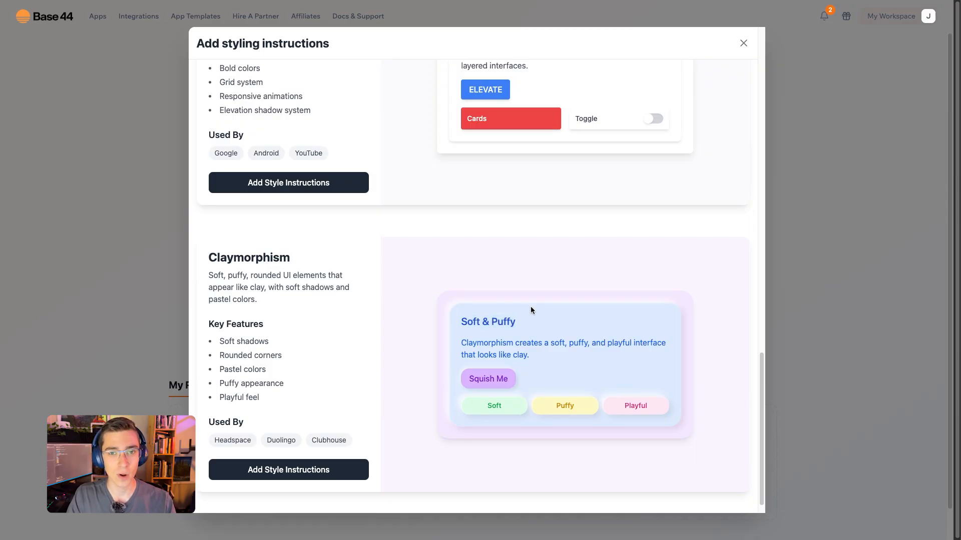
left_click_drag(461, 323, 526, 324)
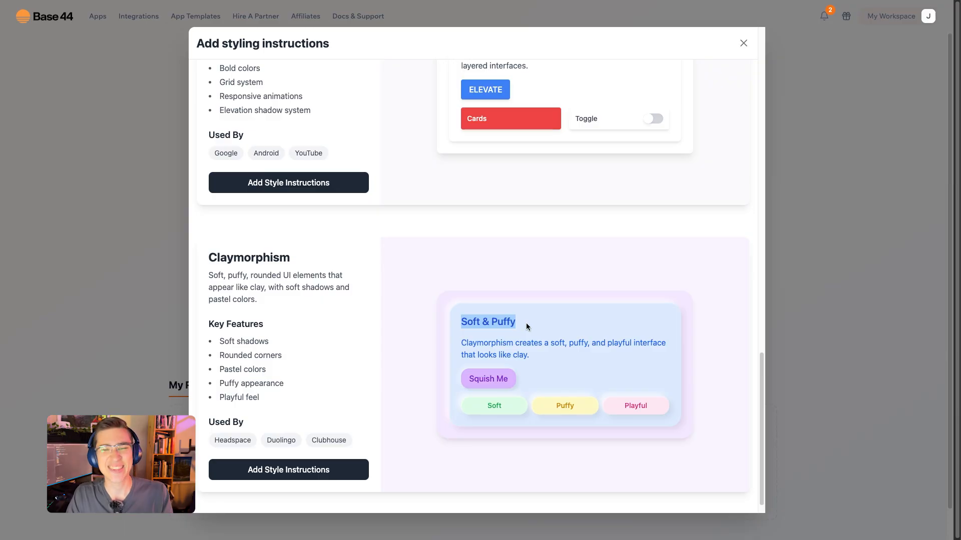
left_click(526, 327)
Step: Add the Glassmorphism style instructions to the app prompt
scroll(547, 324, "up", 6)
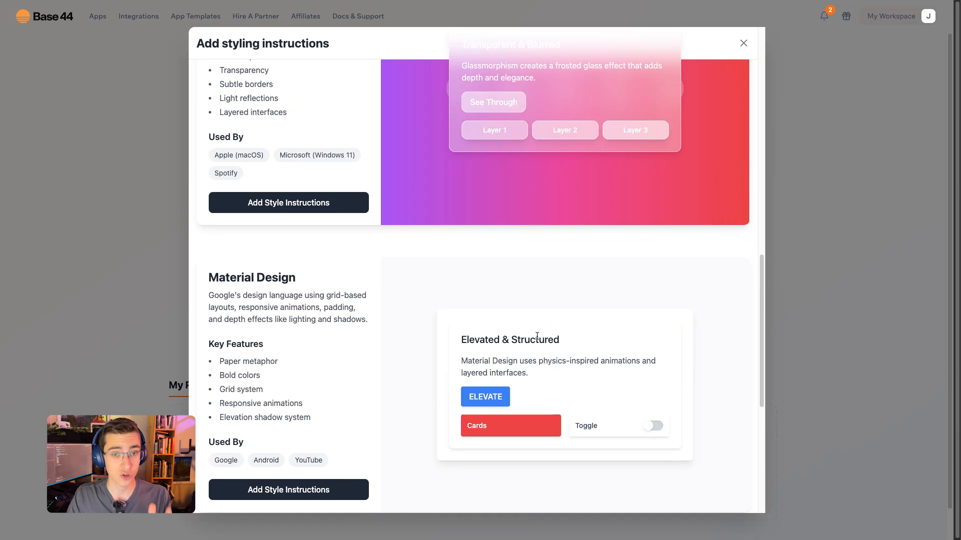
scroll(537, 336, "up", 3)
scroll(459, 214, "up", 6)
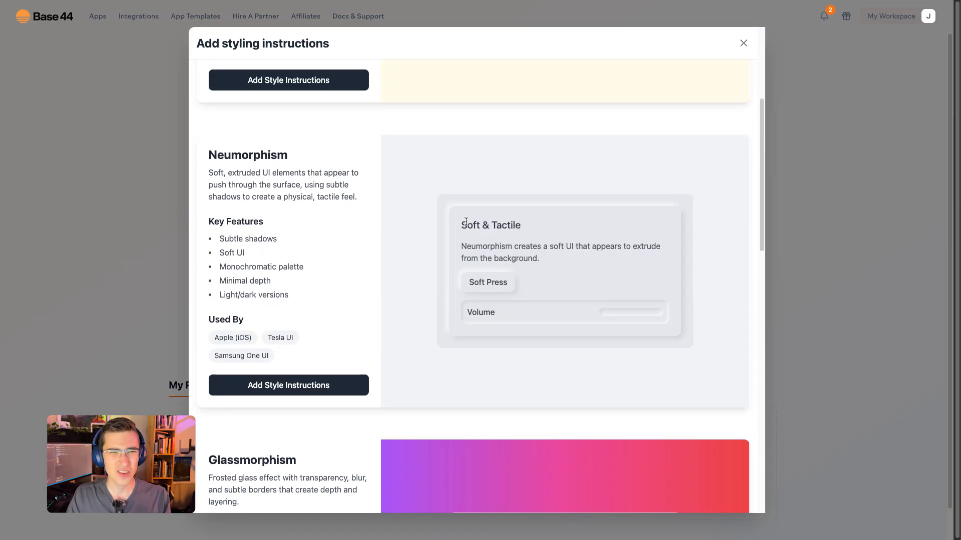
left_click_drag(465, 222, 517, 221)
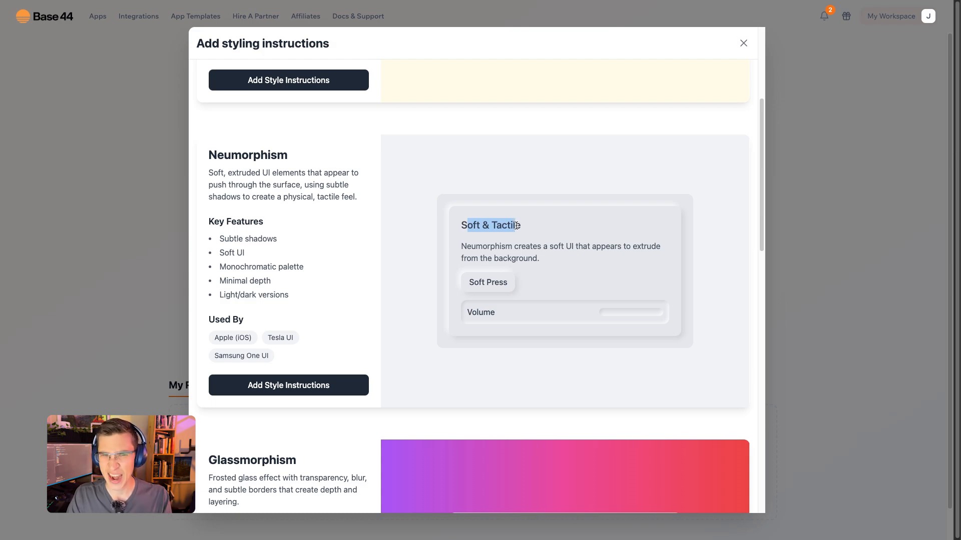
scroll(515, 226, "up", 4)
left_click(453, 129)
left_click_drag(454, 129, 594, 129)
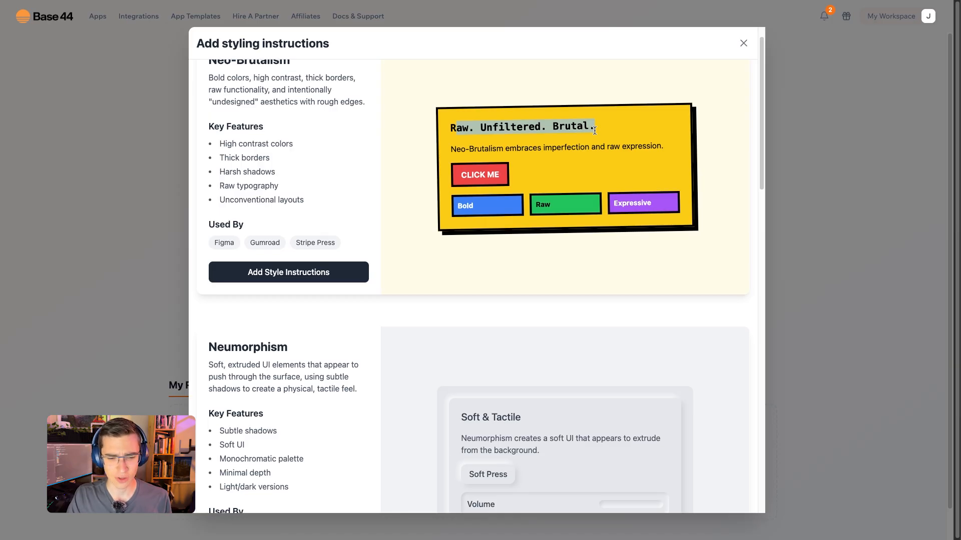
scroll(541, 253, "down", 10)
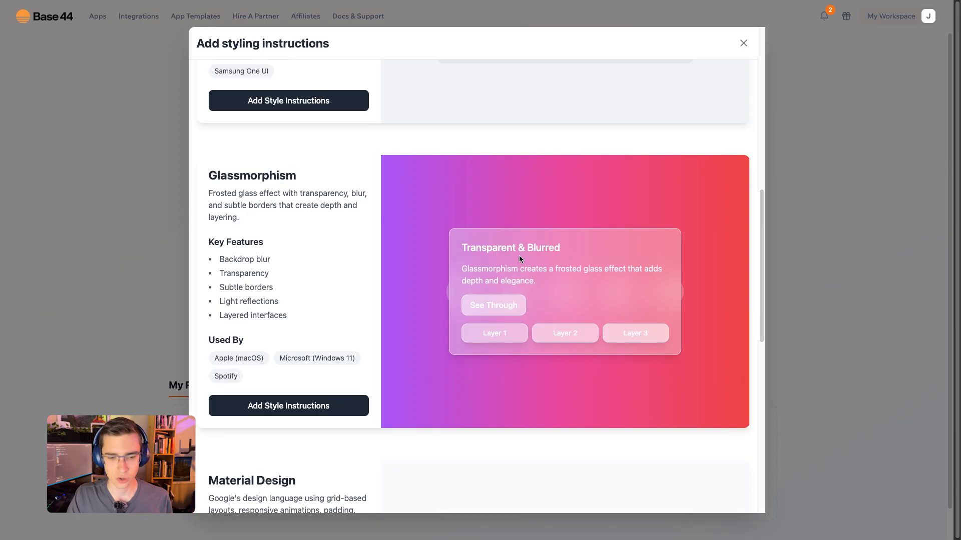
left_click(286, 405)
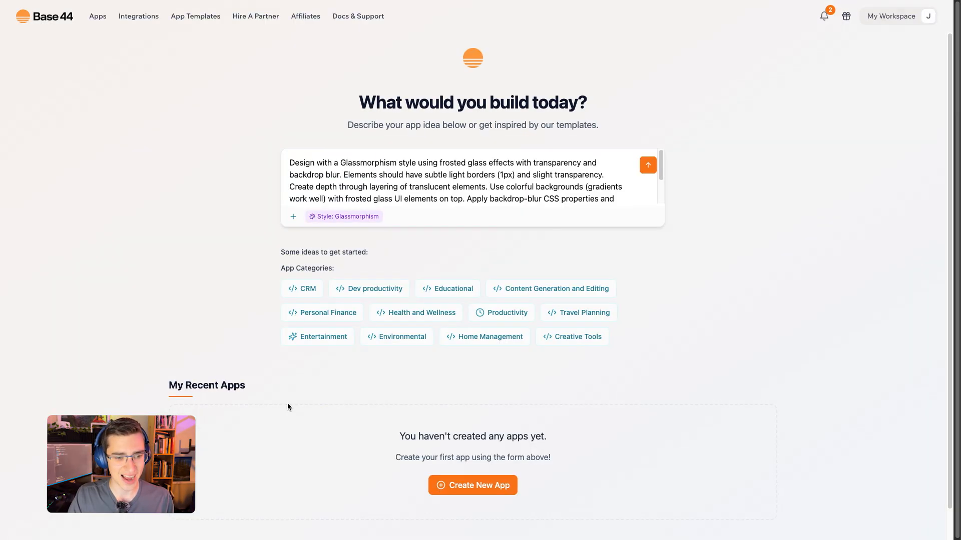
Step: Read through the full Glassmorphism design text inserted in the app description prompt
scroll(419, 197, "down", 2)
scroll(420, 192, "up", 2)
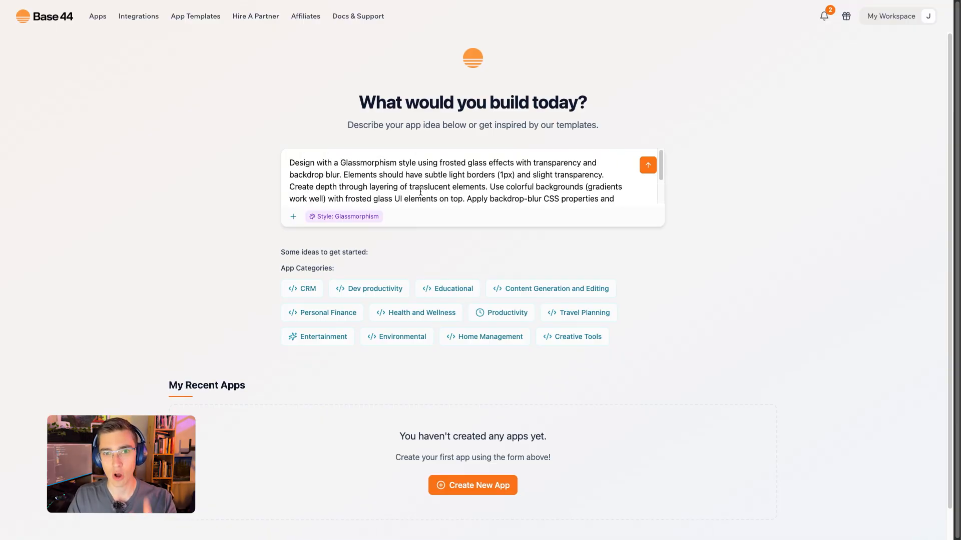
scroll(353, 192, "down", 3)
scroll(352, 181, "up", 5)
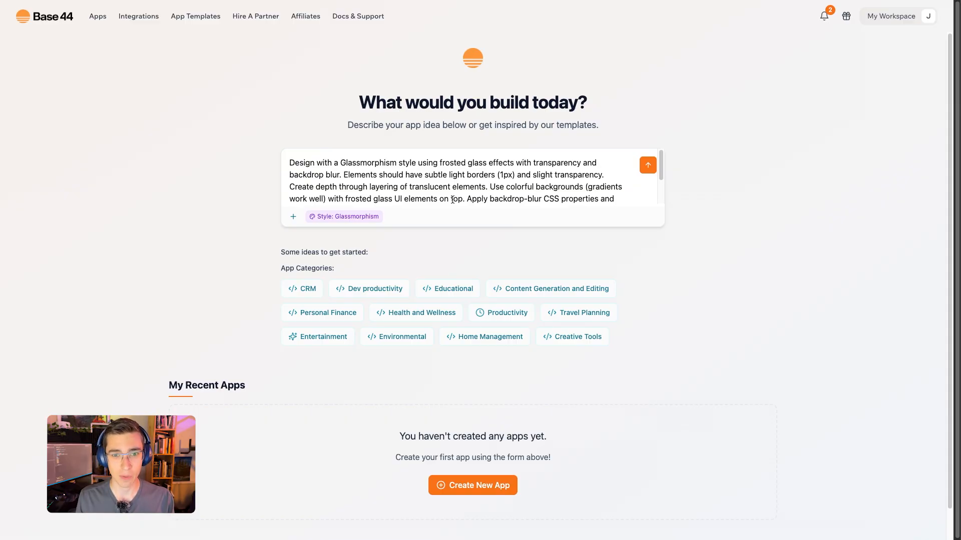
scroll(420, 173, "down", 3)
scroll(392, 190, "up", 3)
scroll(393, 190, "down", 5)
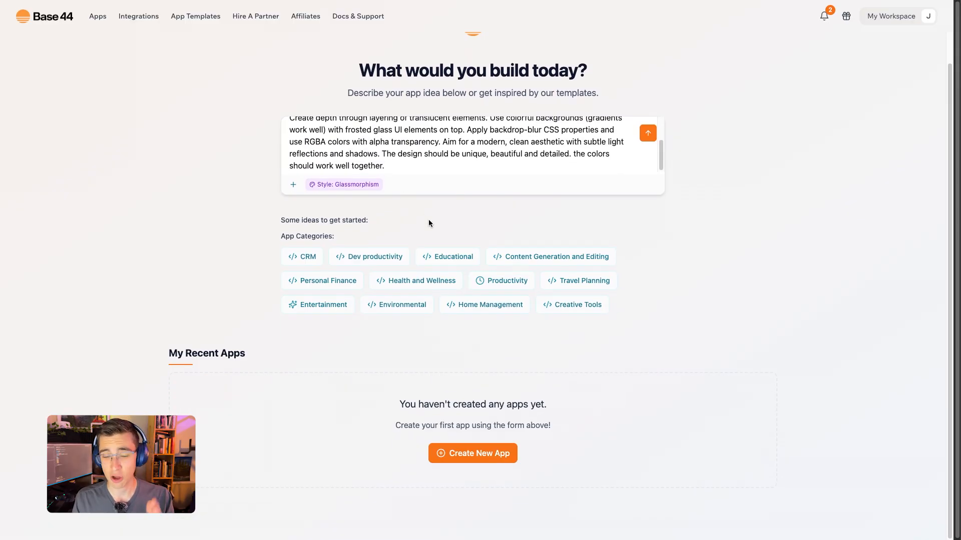
scroll(393, 170, "up", 5)
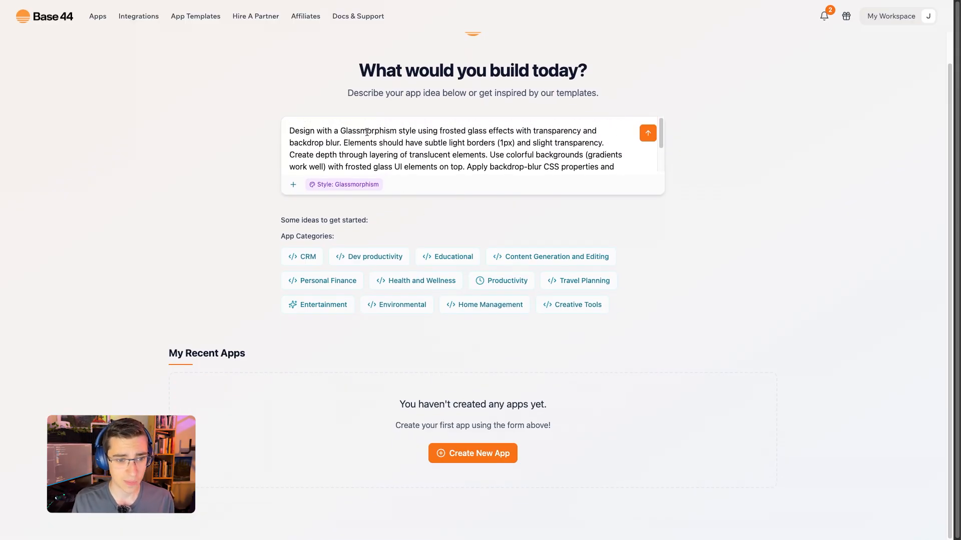
Step: Append to the prompt "Fi-Space is the name of the application, and it is a personal finance tracker for part-time restaurant employees"
scroll(474, 145, "down", 1)
scroll(475, 158, "down", 3)
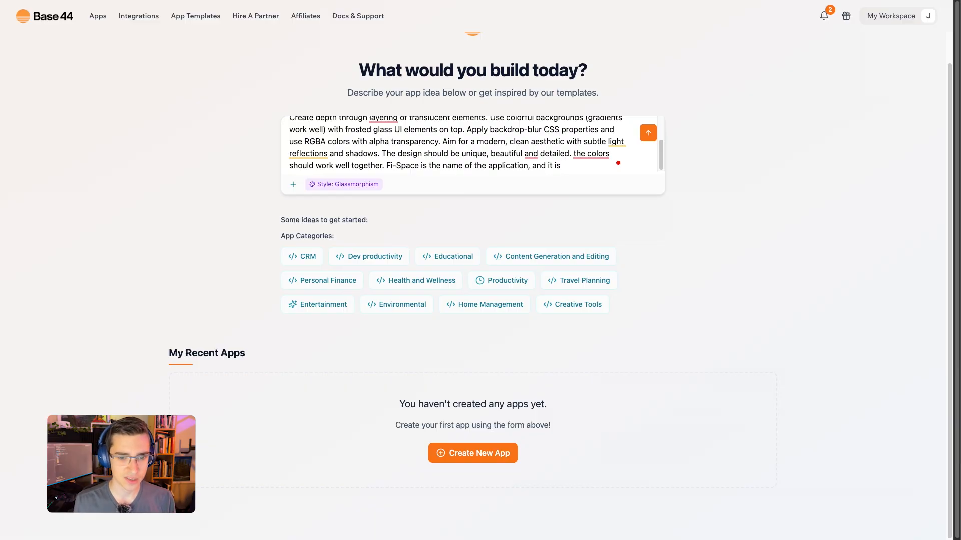
type("a personal financ")
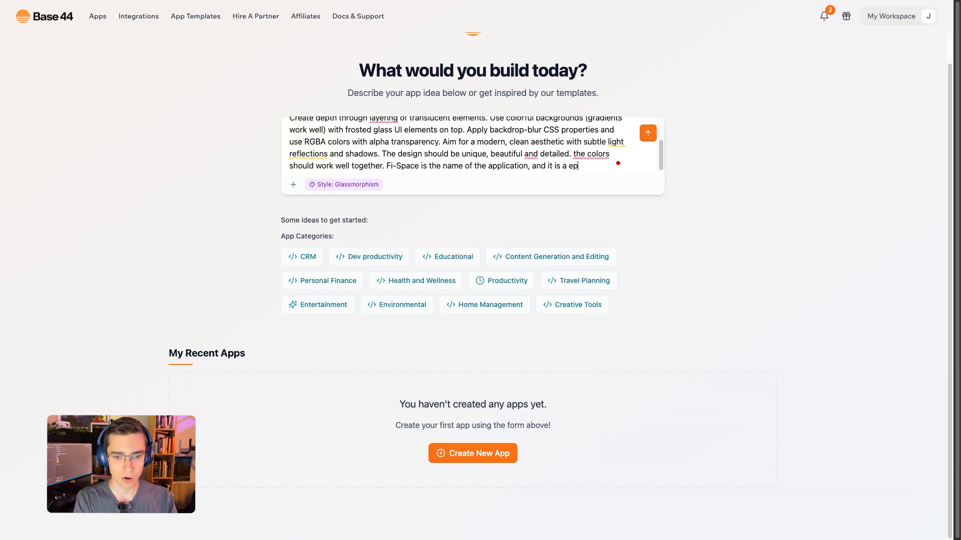
type("e tracker for ")
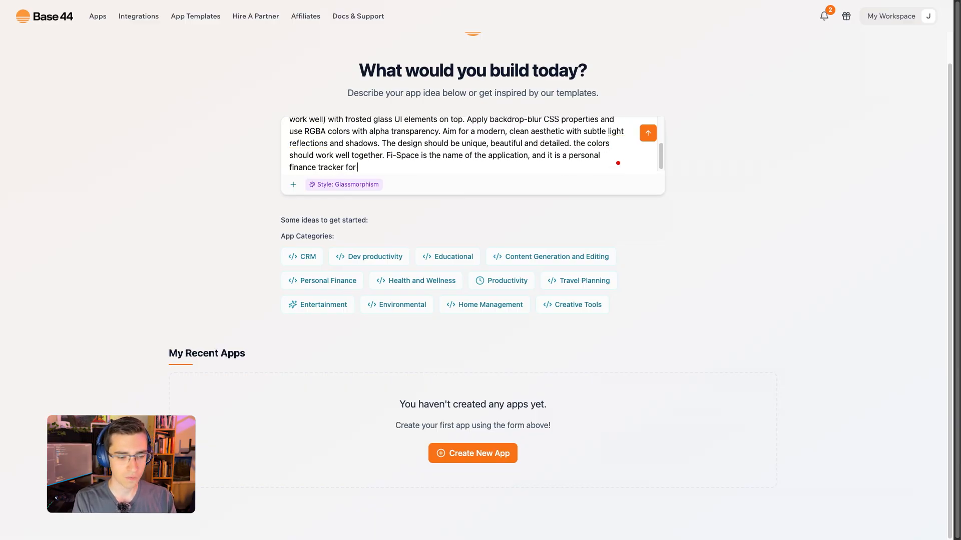
type("part-time restau")
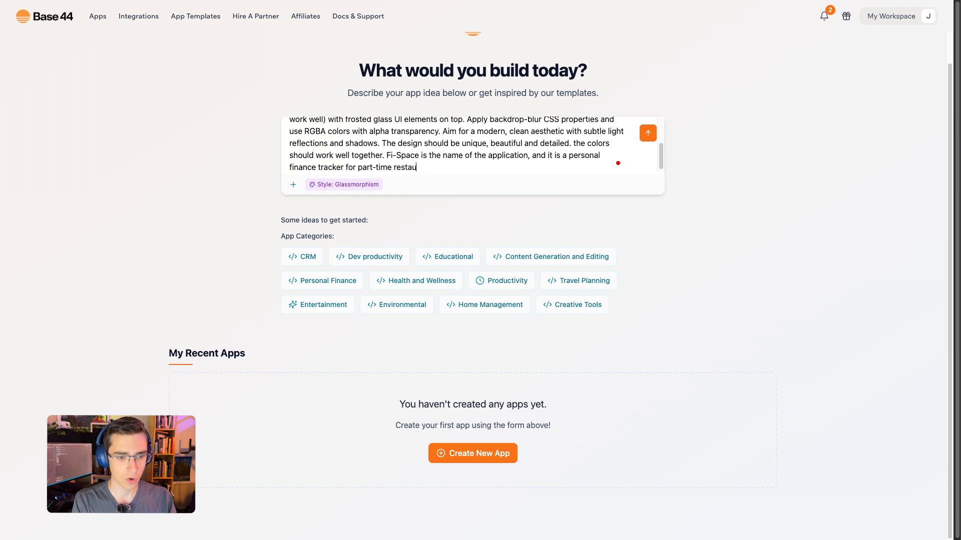
type("rant employees")
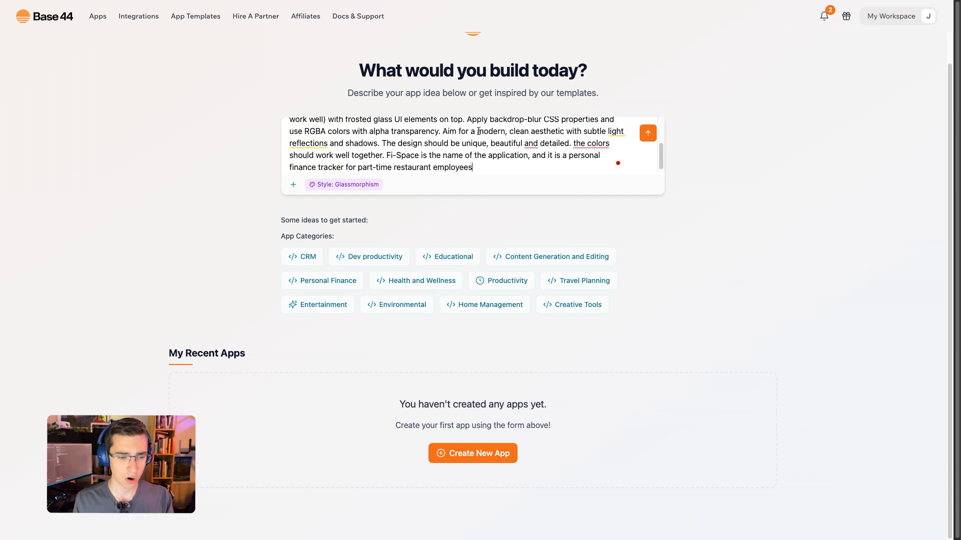
left_click_drag(361, 166, 393, 167)
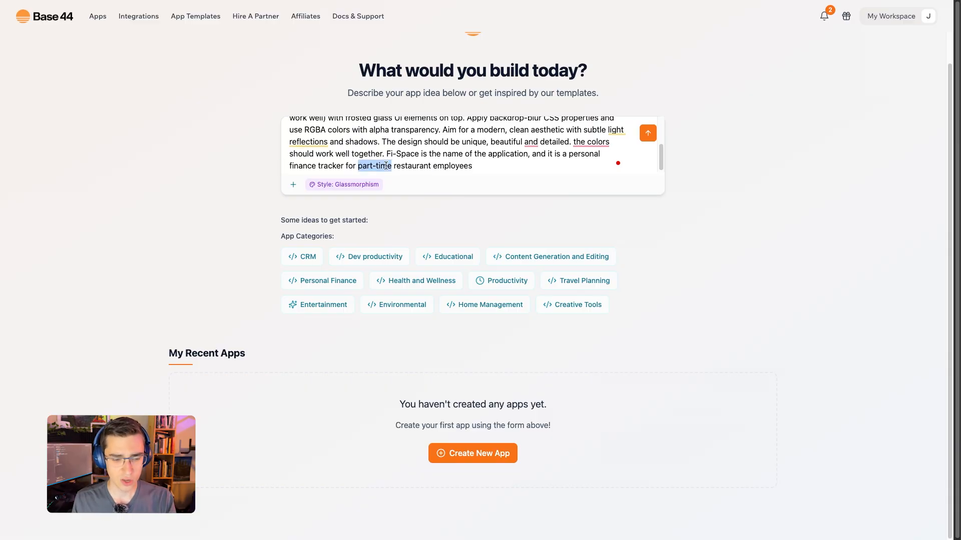
Step: Remove "part-time" from the audience description and add "(aged 18-36) with" after "restaurant employees"
key("BackSpace")
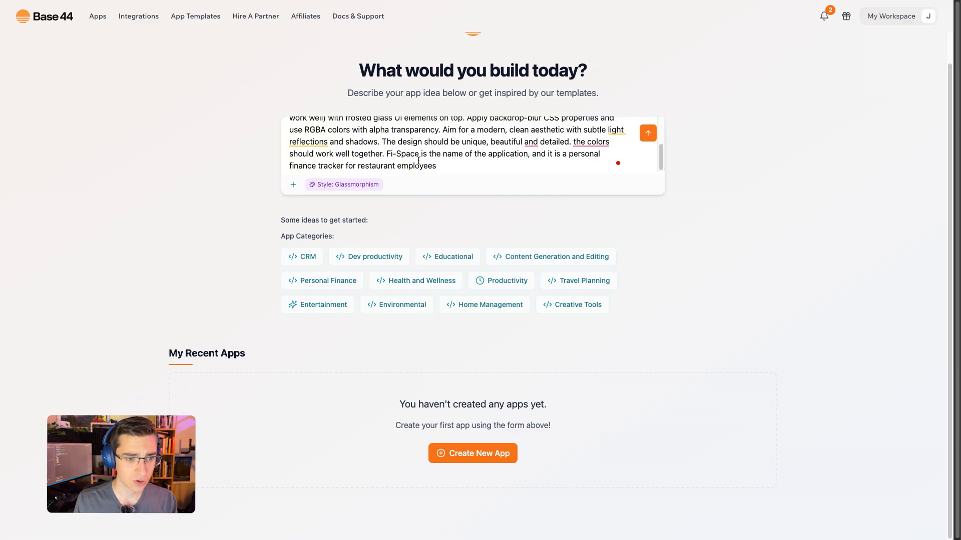
type("(aged 18-")
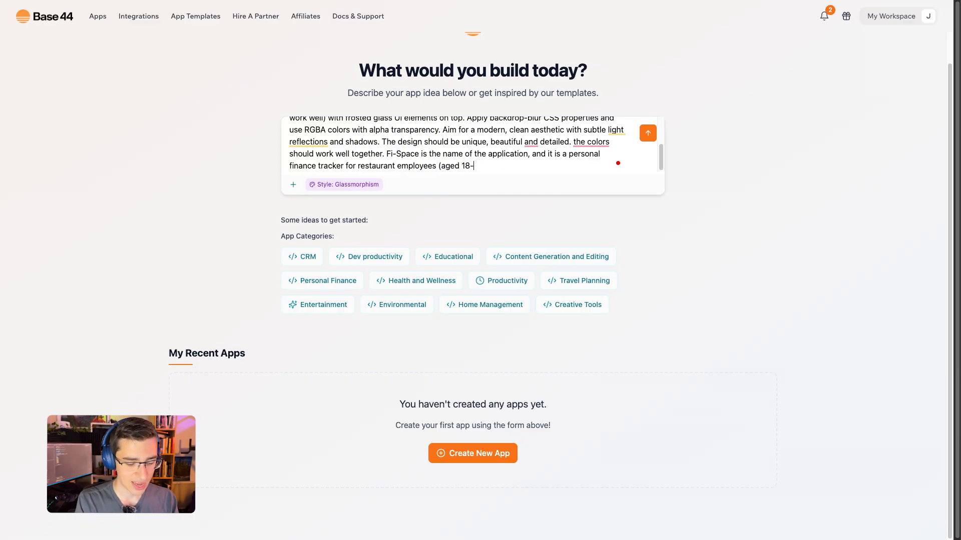
type("36) with")
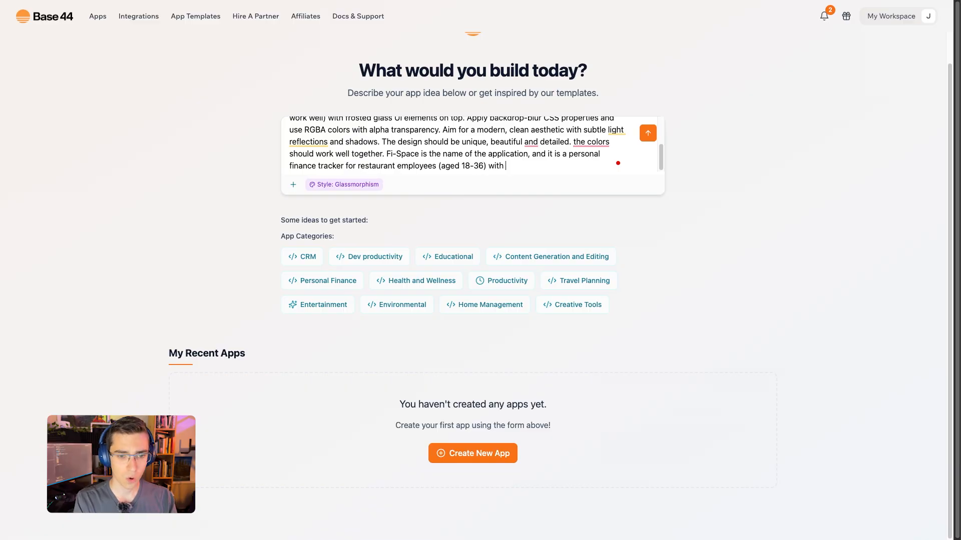
Step: Append to the prompt "a primary focus on tracking personal expenses, tips, hours (including commute to and from work) as well as"
type(" a primary focus on t")
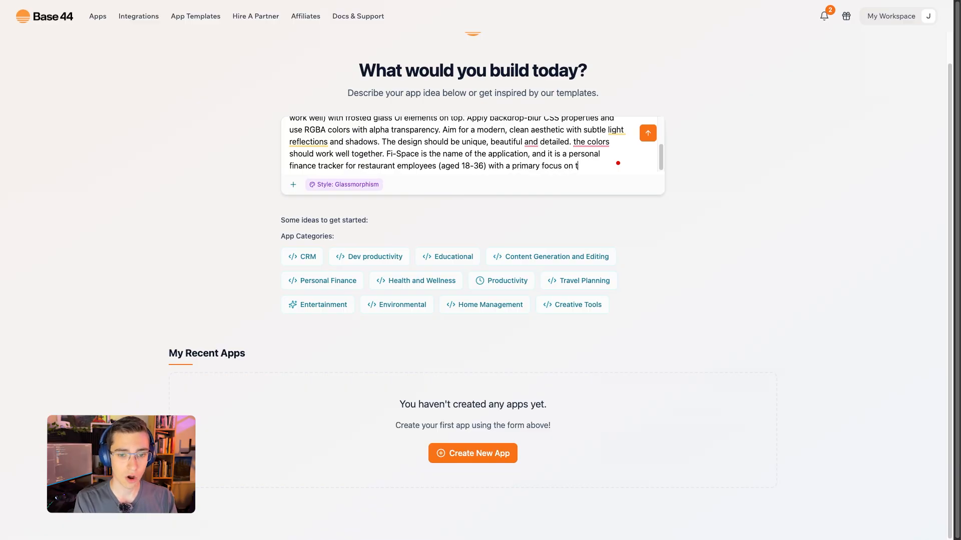
type("racking personal exp")
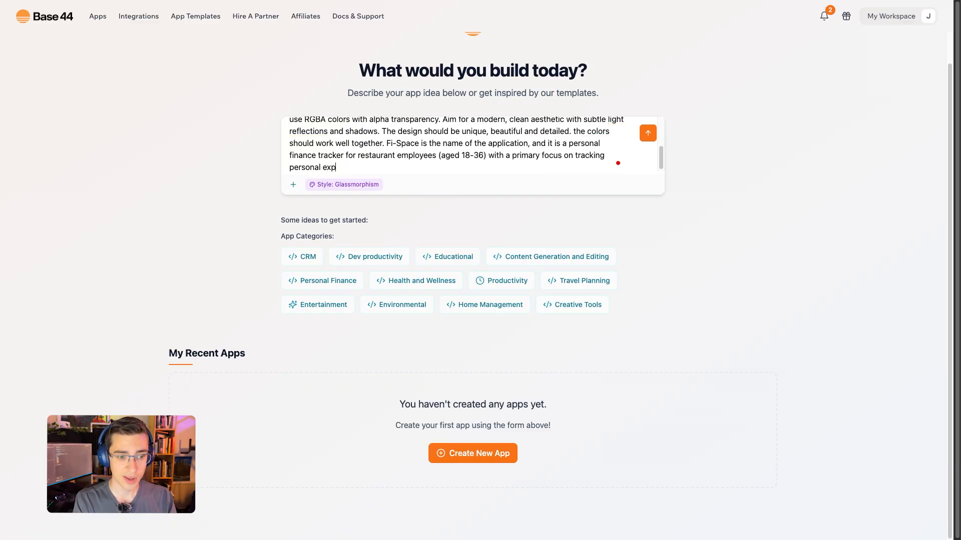
type("enses, tips, hours (including commute to an")
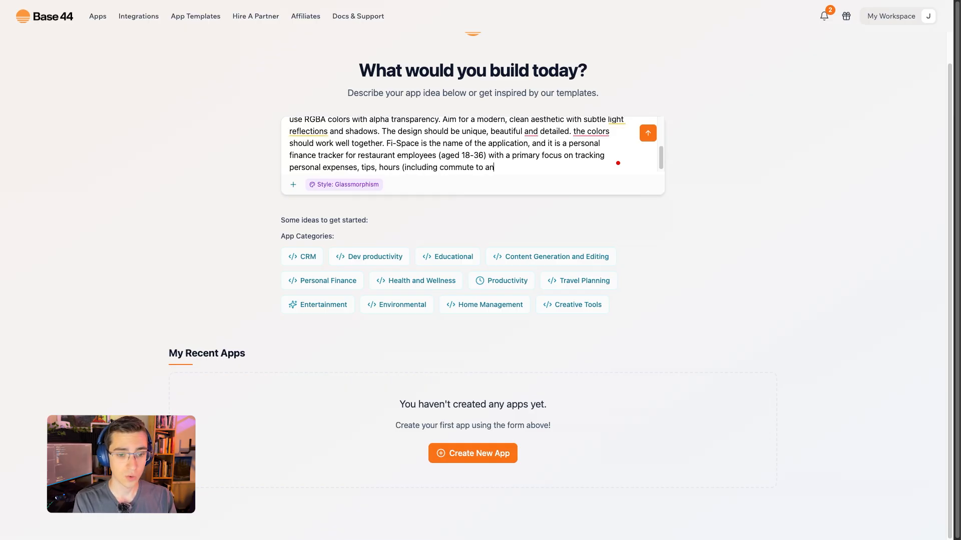
type("d from work) as well as")
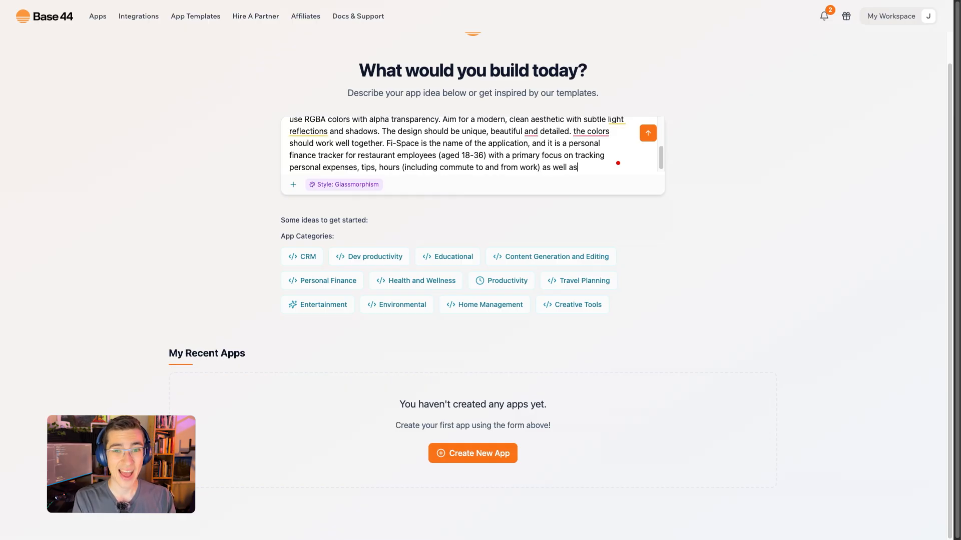
Step: Complete the sentence with "tracking shifts picked up and notes regarding work or career." and change the application name in the prompt to FoodFi
type(" tracking shifts pic")
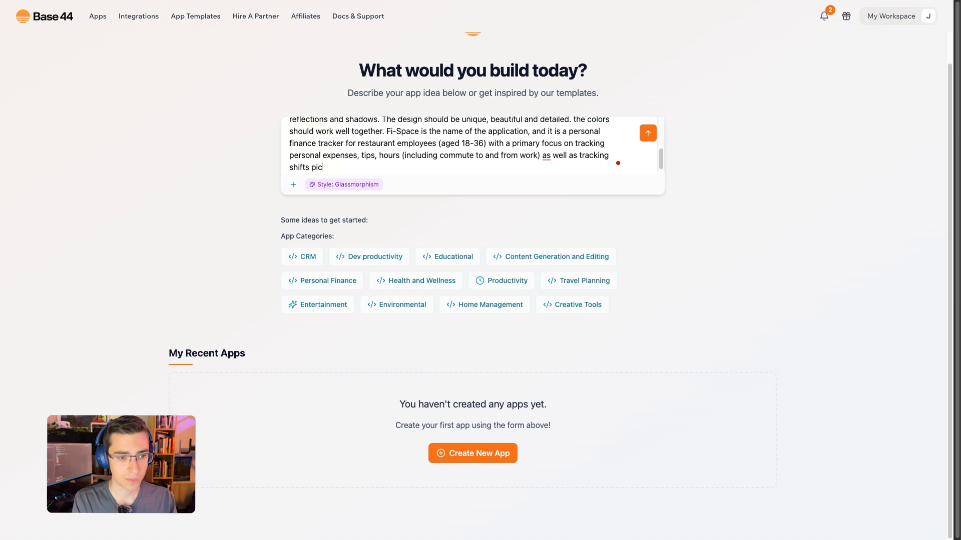
type("ked up and notes regarding work or")
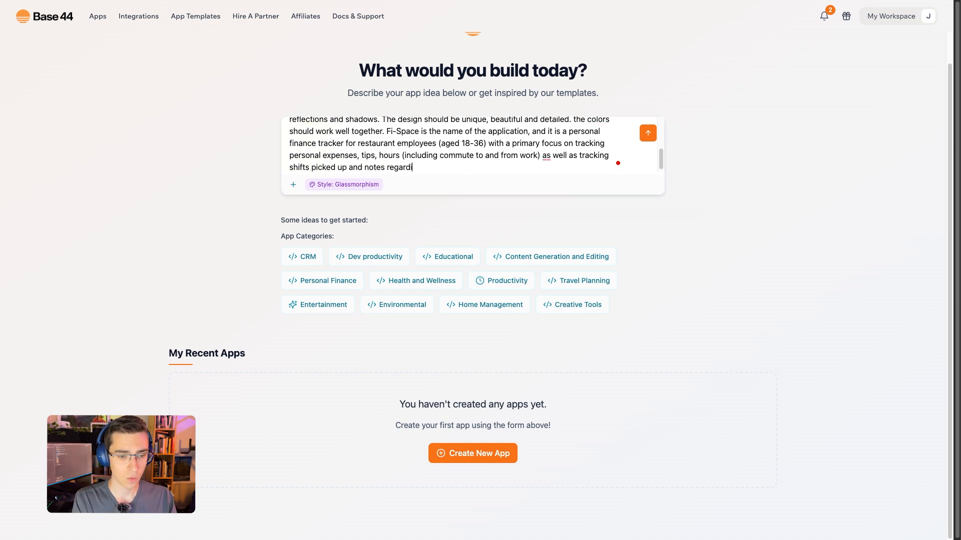
type(" career.")
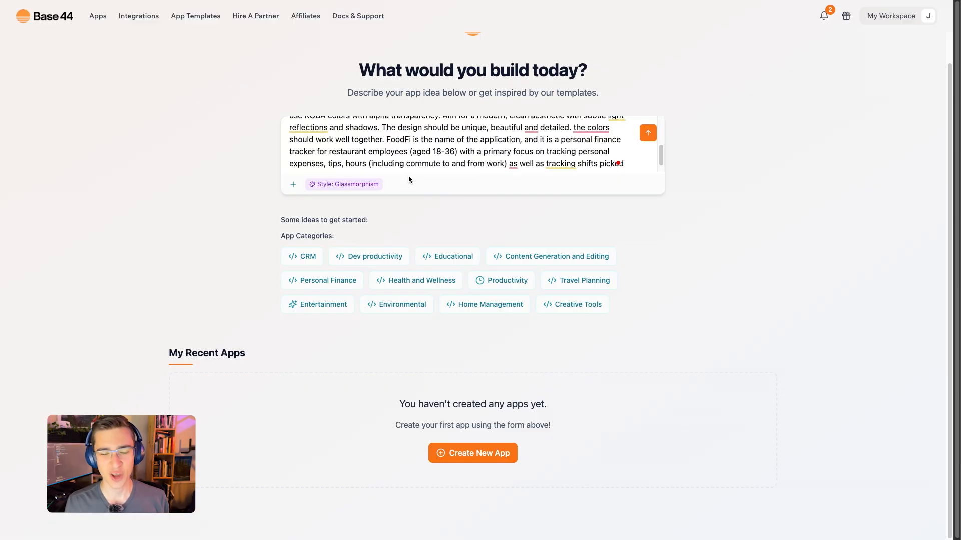
left_click_drag(391, 141, 406, 143)
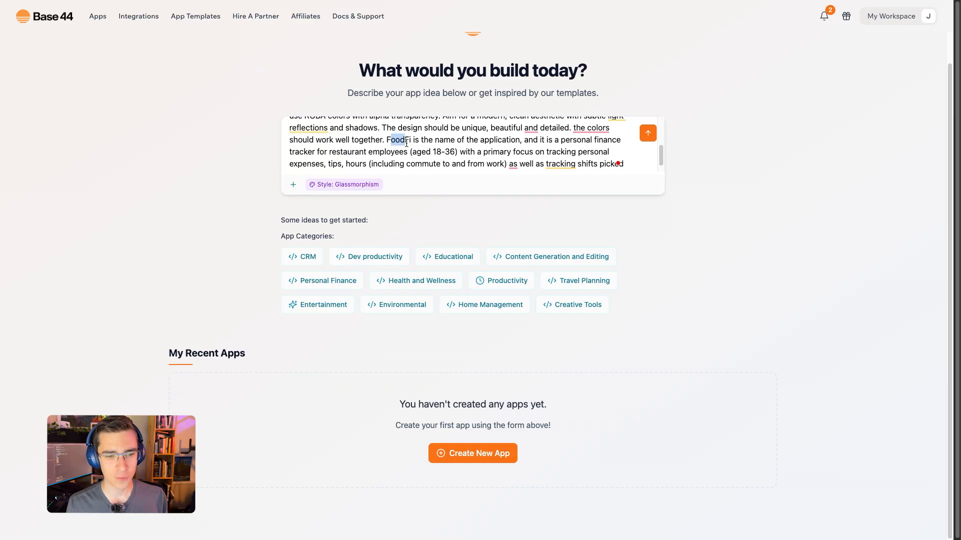
left_click(406, 143)
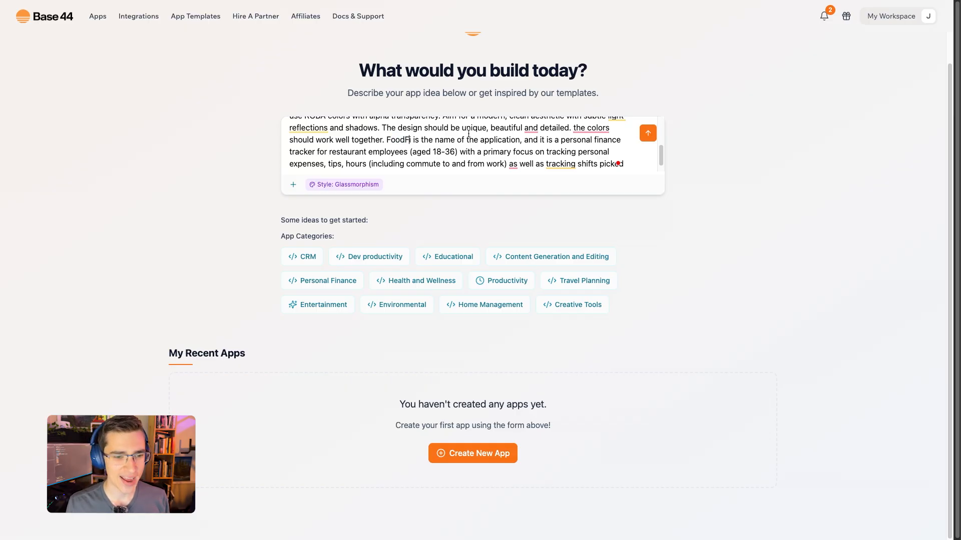
left_click_drag(386, 140, 408, 141)
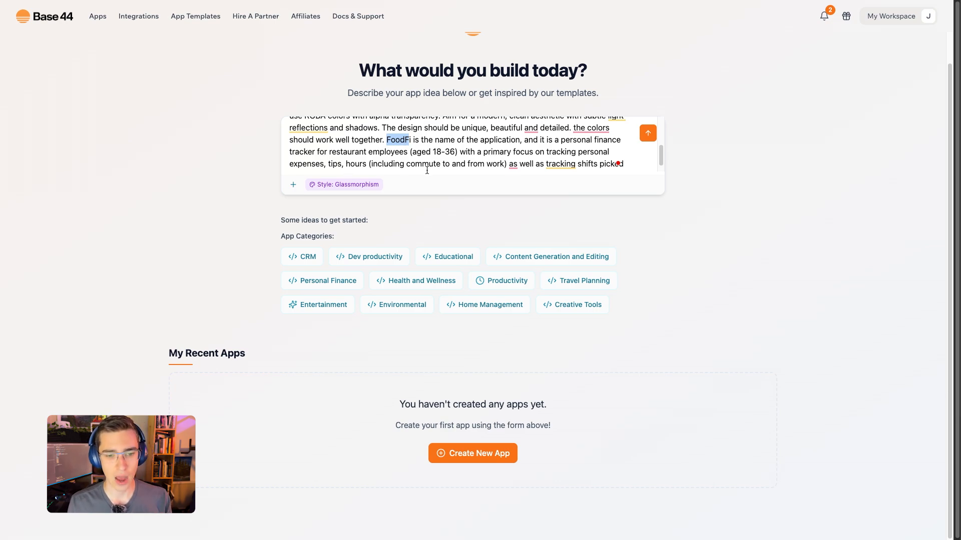
scroll(475, 165, "down", 1)
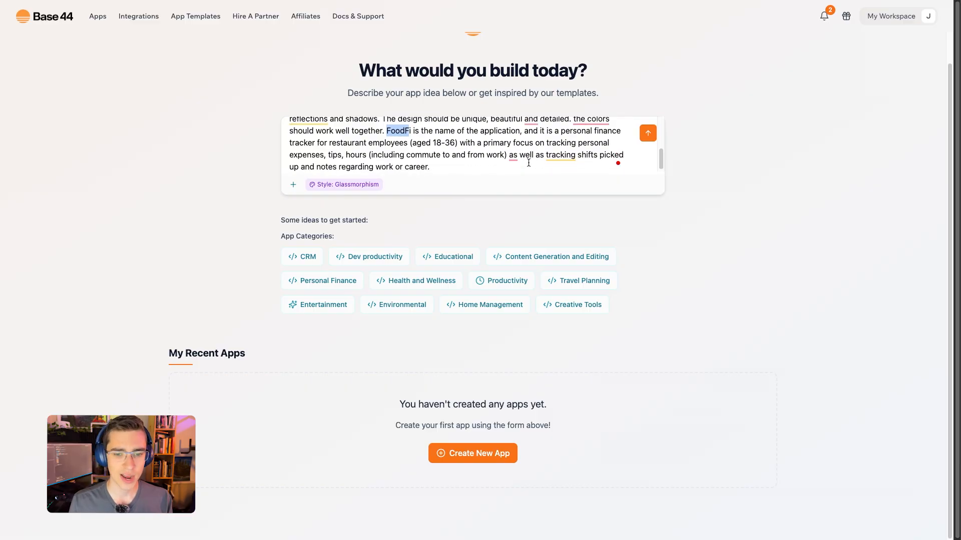
Step: Begin a new sentence at the end of the prompt with "This will be a web application"
left_click(460, 165)
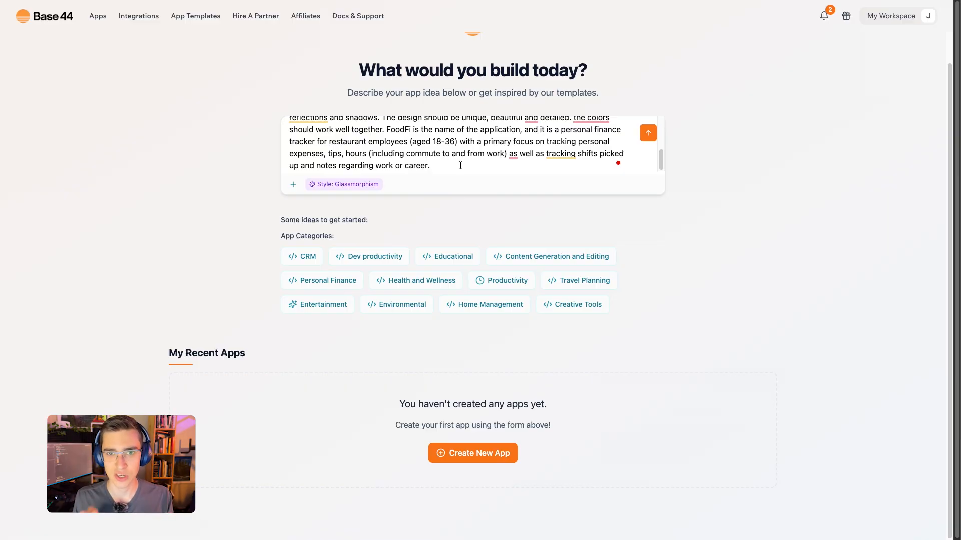
type("This will be a web application")
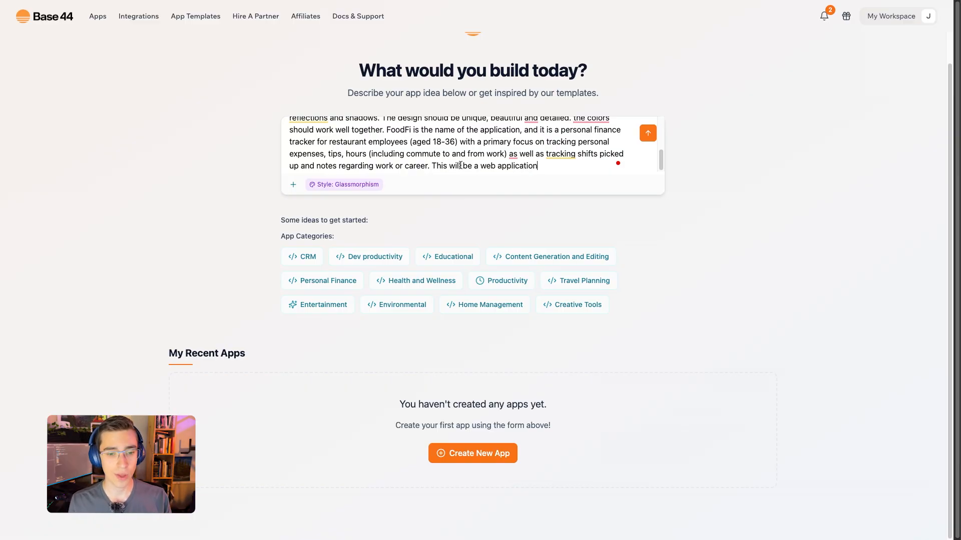
left_click_drag(480, 165, 560, 164)
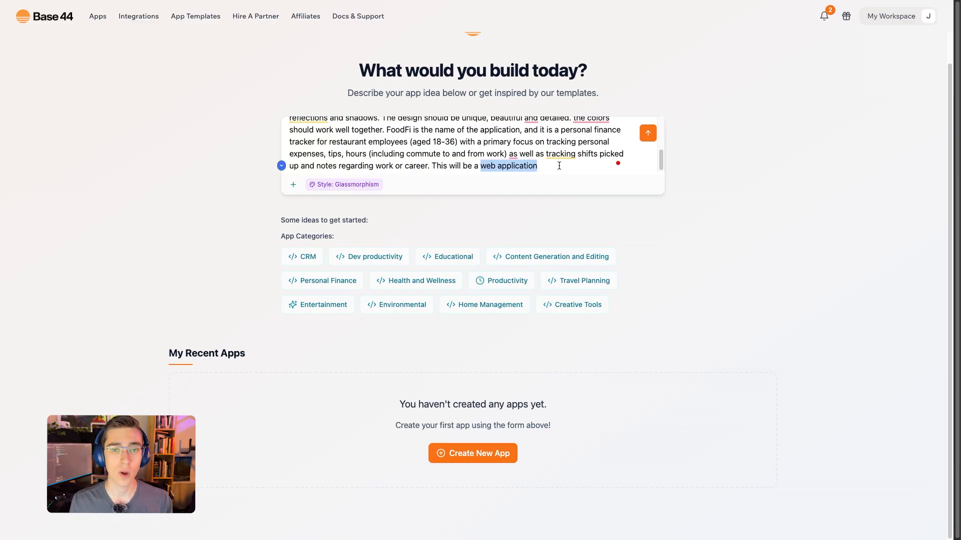
left_click(558, 165)
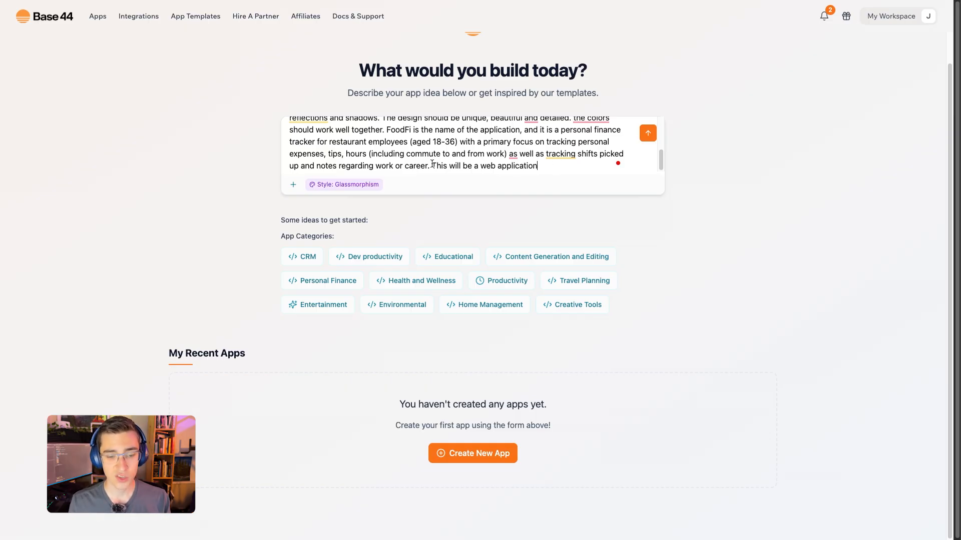
left_click_drag(432, 165, 530, 165)
left_click(534, 165)
Step: Append "primarily used by desktop computers." and describe the homepage budget tracker with notes and shift details, plus a tips page recording tips, hours, shifts and paycheques
mouse_move(572, 158)
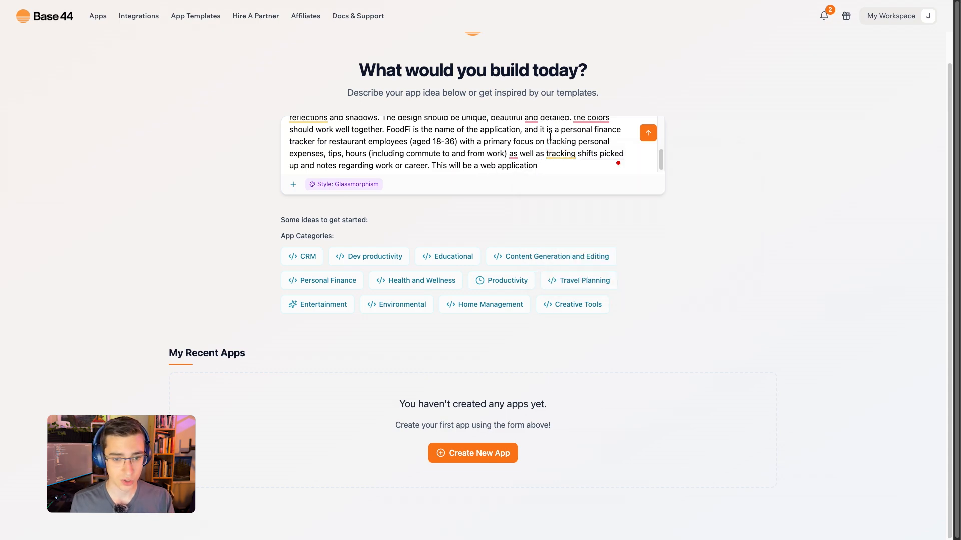
type("primarily used by desktop computers.")
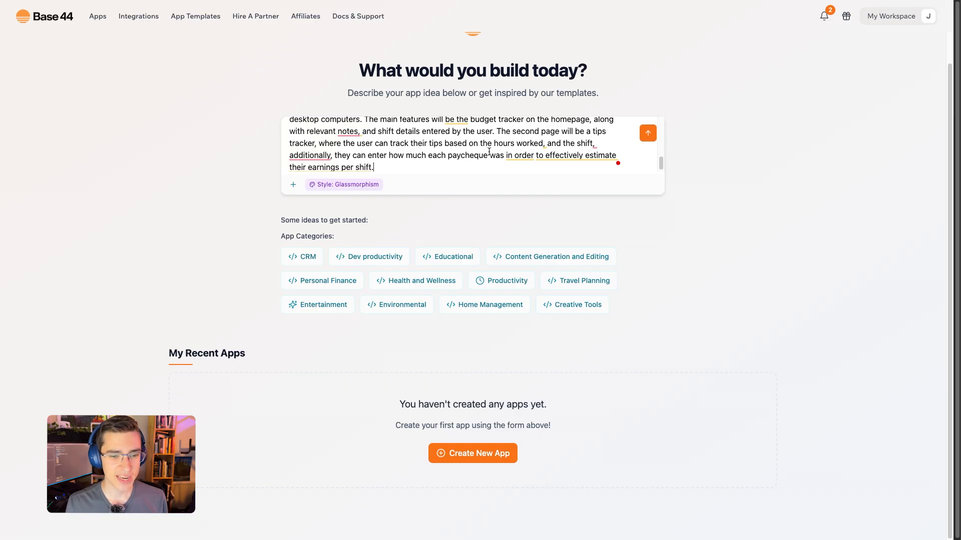
scroll(489, 151, "up", 1)
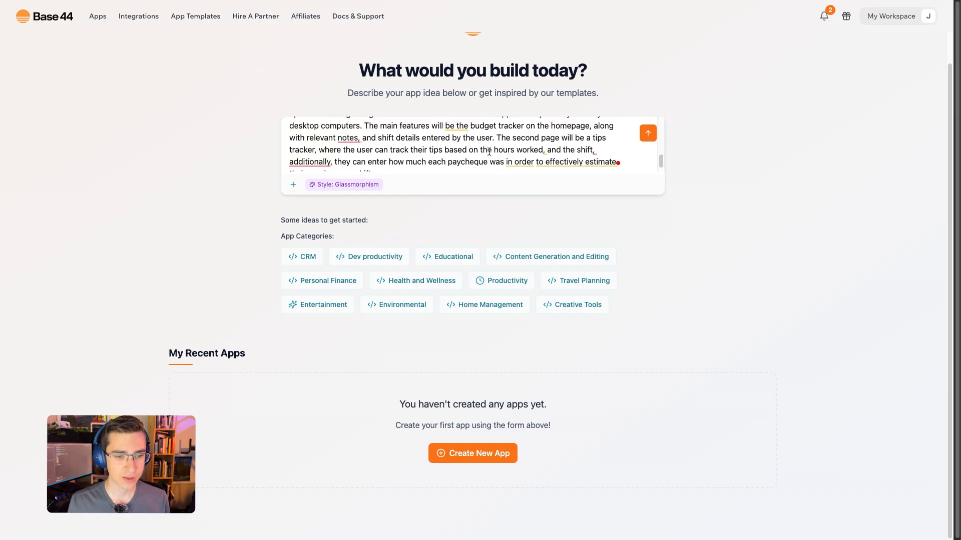
scroll(489, 151, "up", 2)
scroll(489, 152, "down", 1)
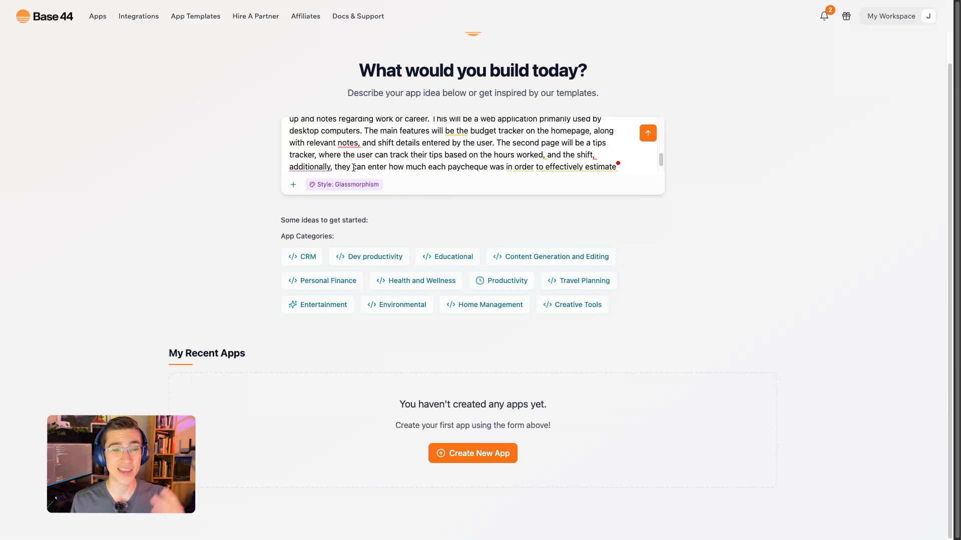
scroll(354, 167, "down", 1)
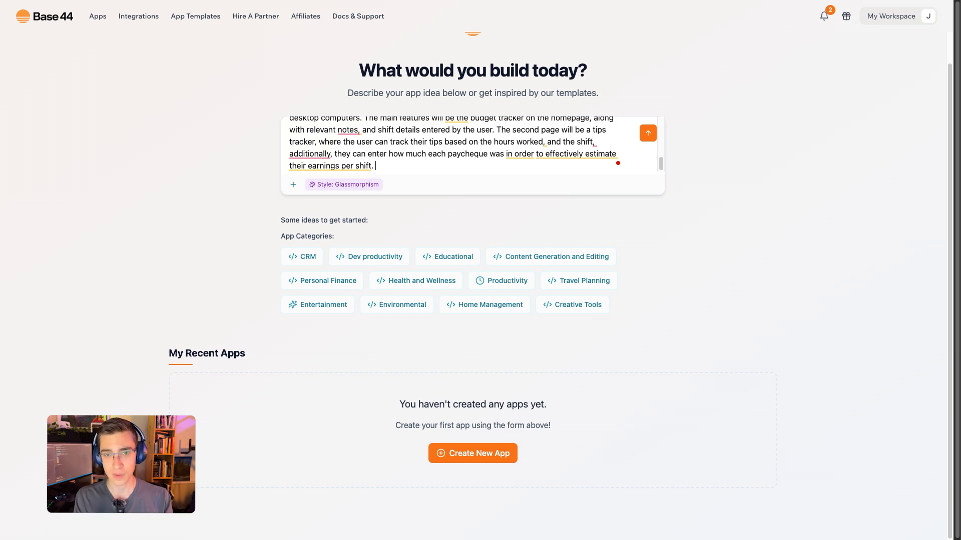
Step: Append the overall goal of educating users about their own finances and helping identify trends so they can make smart money choices
type("The overall goal is that the user feels like this web application is educating them about their own finances and helping identify trends so they can make smart money choices.")
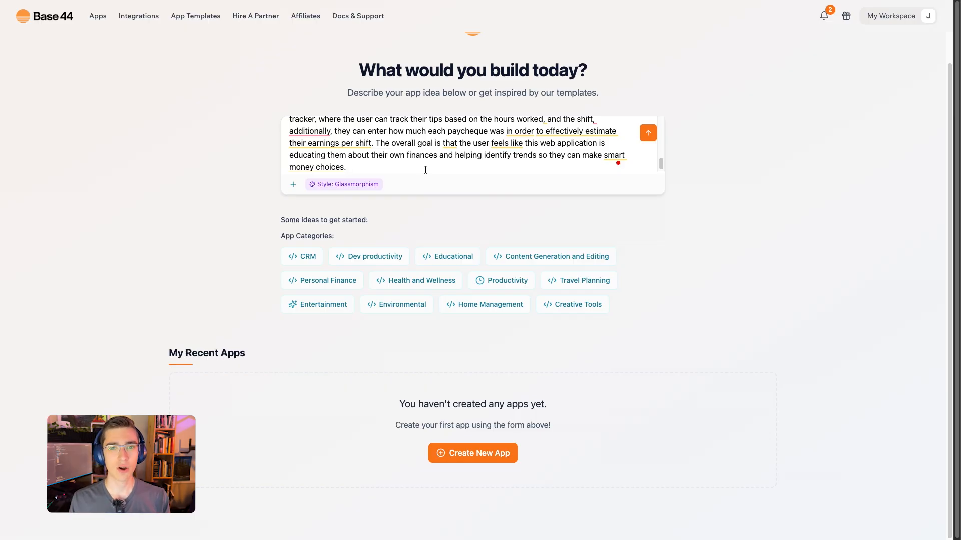
left_click_drag(374, 144, 456, 156)
left_click(451, 163)
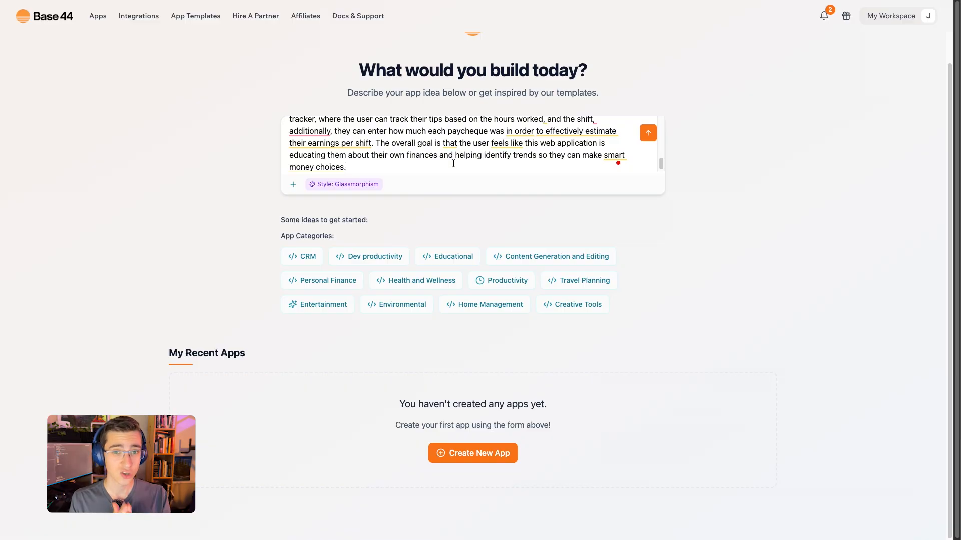
Step: Skim the completed prompt and submit it to start generating the app
scroll(459, 153, "up", 5)
scroll(460, 153, "down", 5)
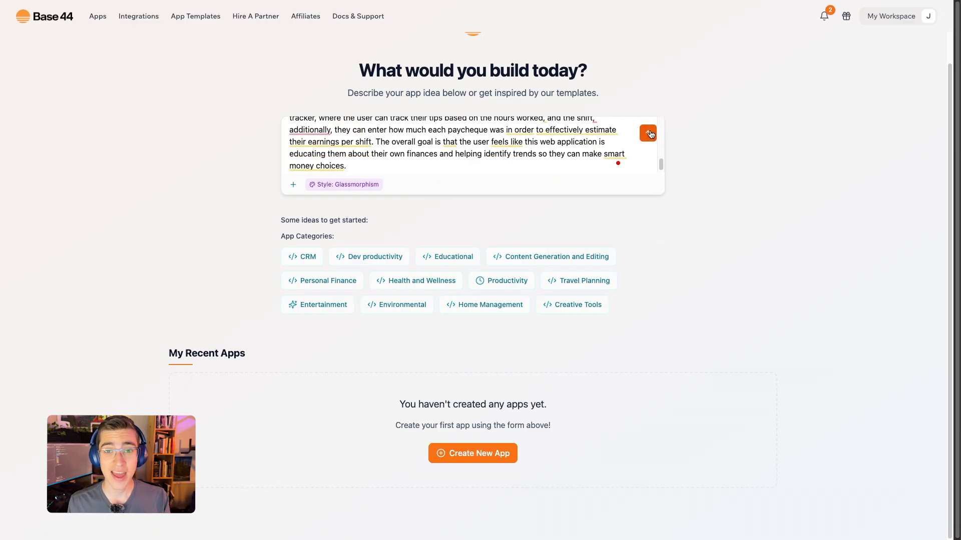
left_click(651, 135)
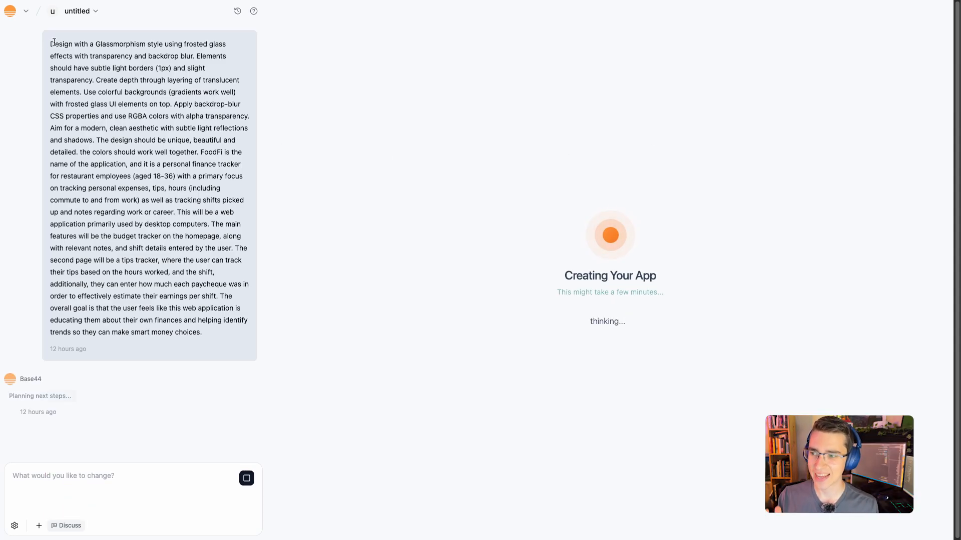
Step: Review the submitted prompt, the generated plan's key features, design language, color palette and app structure, and the list of build tasks
left_click_drag(50, 43, 211, 332)
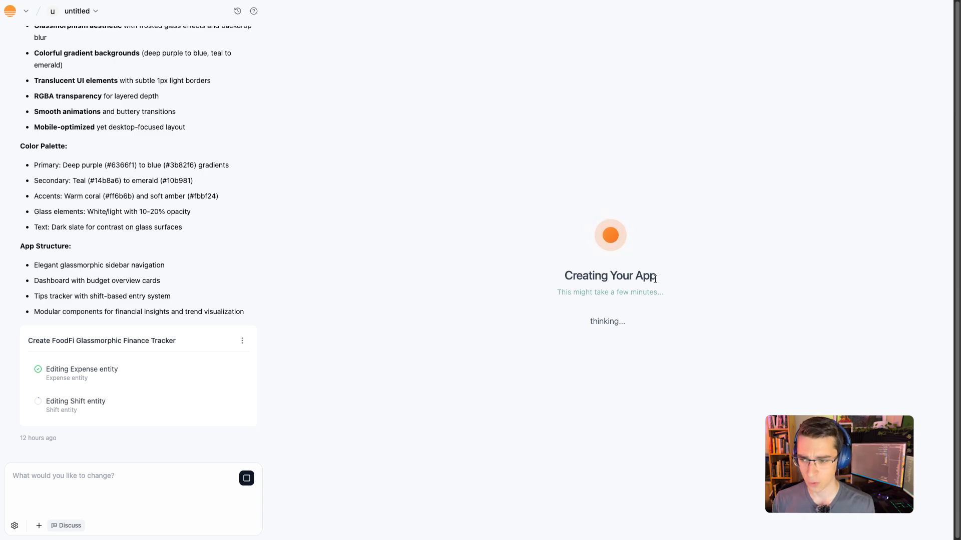
scroll(216, 273, "up", 7)
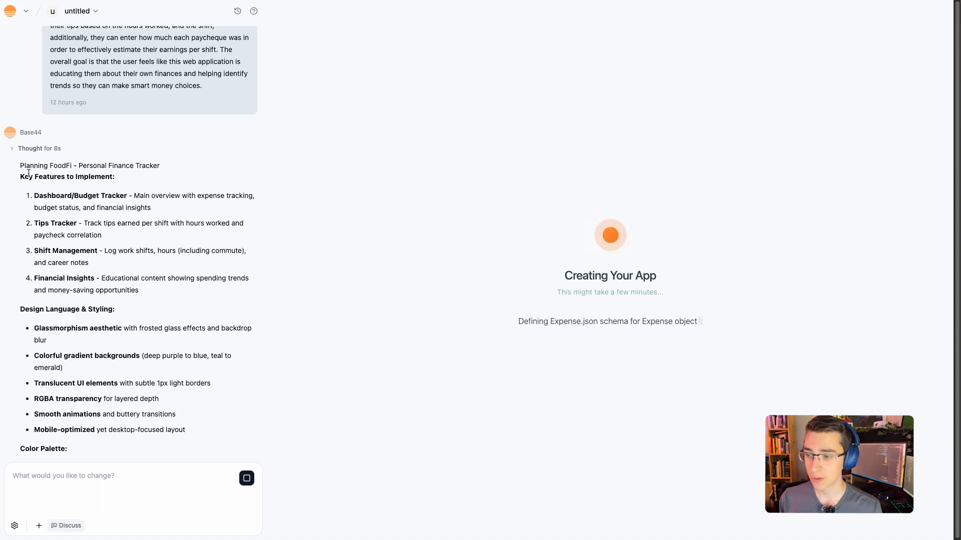
left_click_drag(39, 196, 119, 197)
left_click_drag(34, 224, 74, 224)
left_click_drag(35, 252, 104, 252)
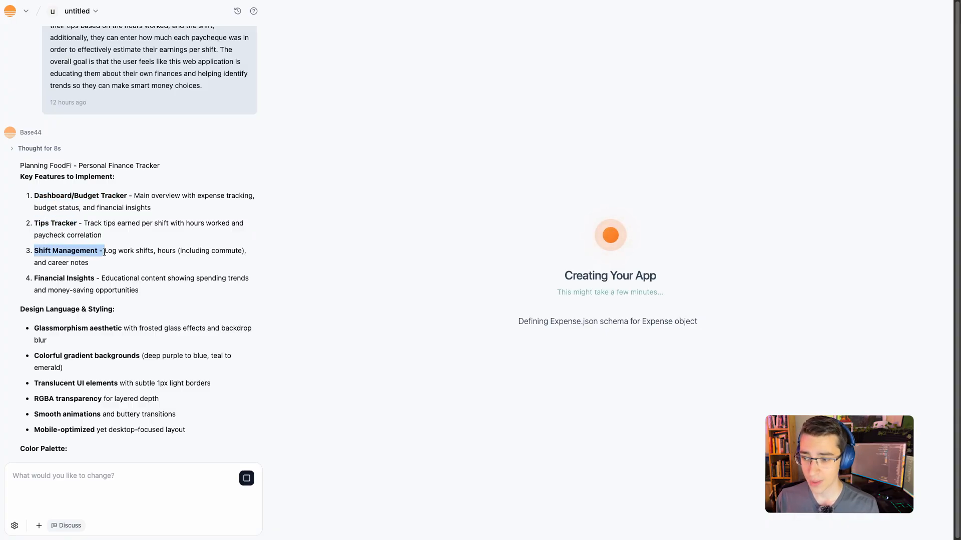
left_click(56, 277)
scroll(44, 202, "down", 3)
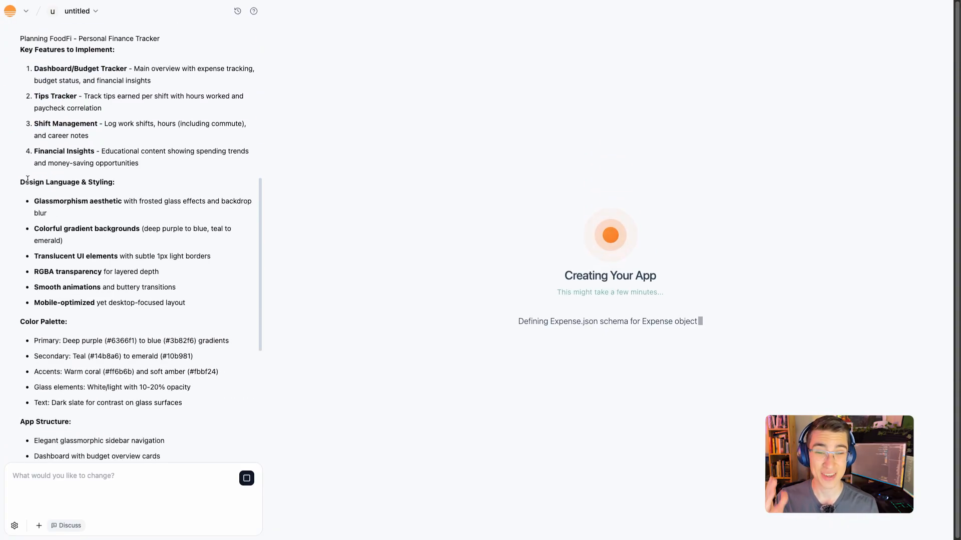
scroll(41, 174, "down", 1)
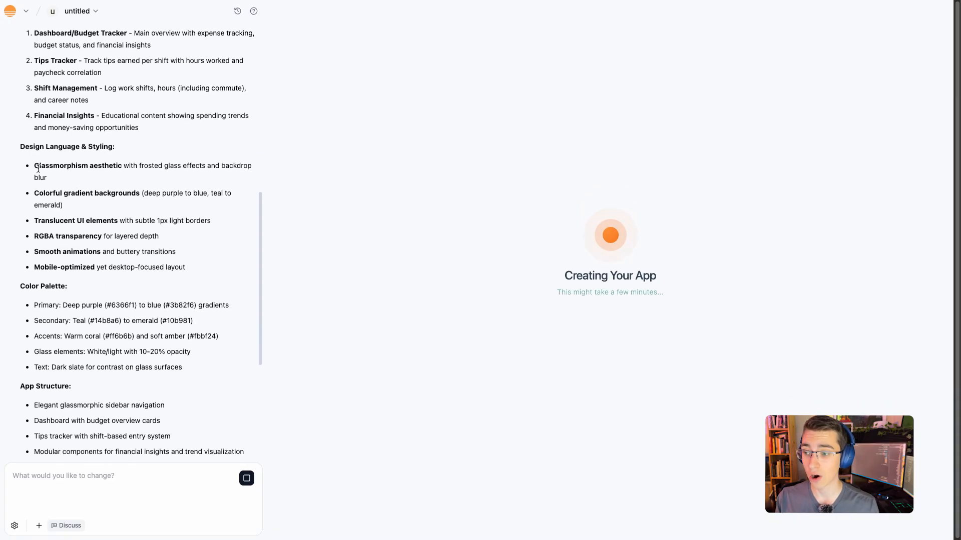
scroll(45, 181, "down", 3)
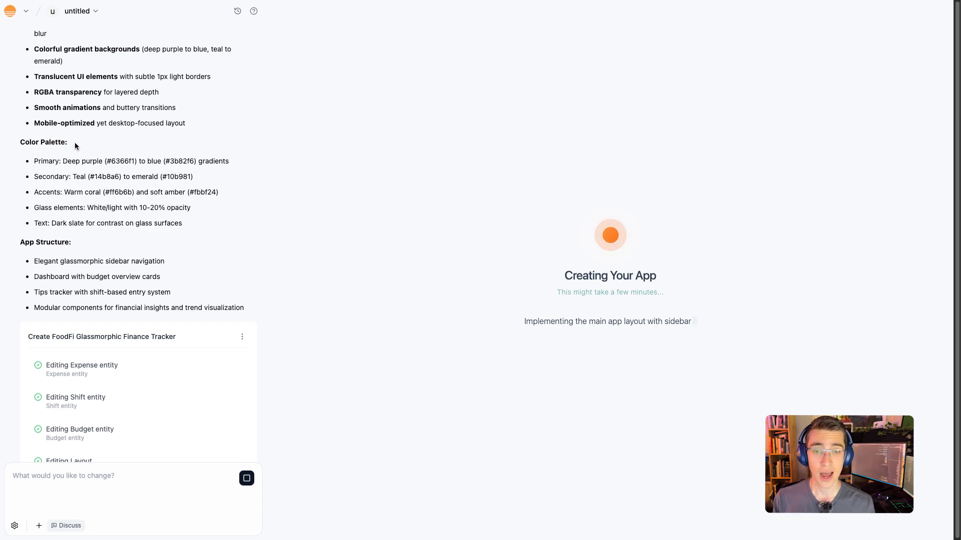
left_click_drag(33, 161, 71, 165)
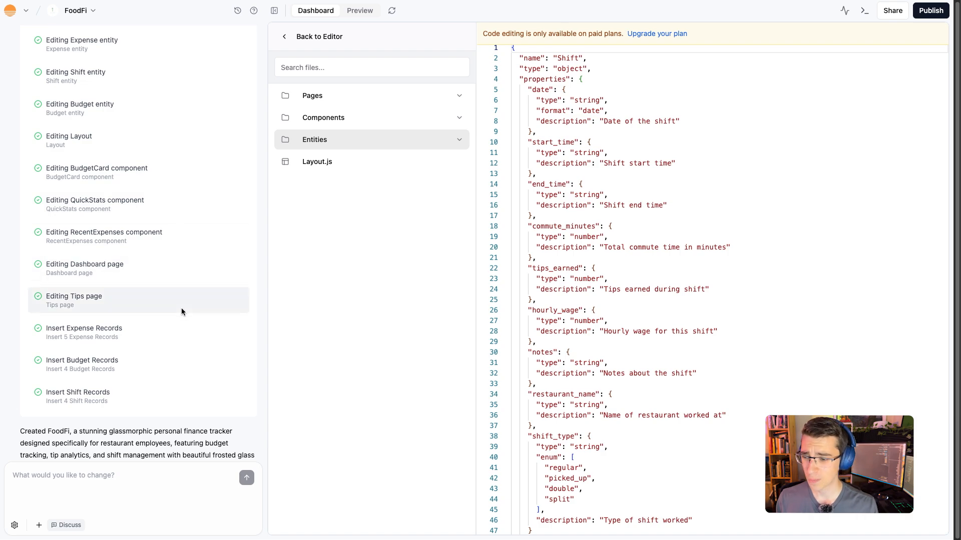
scroll(171, 315, "down", 2)
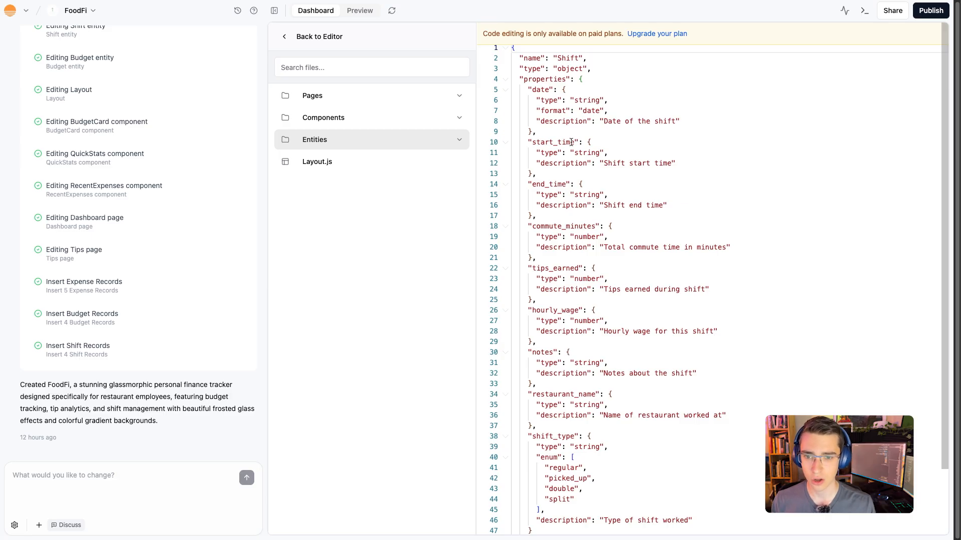
Step: Read through the Shift entity's schema, from its date and time properties down to the required fields
scroll(571, 186, "down", 1)
scroll(573, 116, "down", 2)
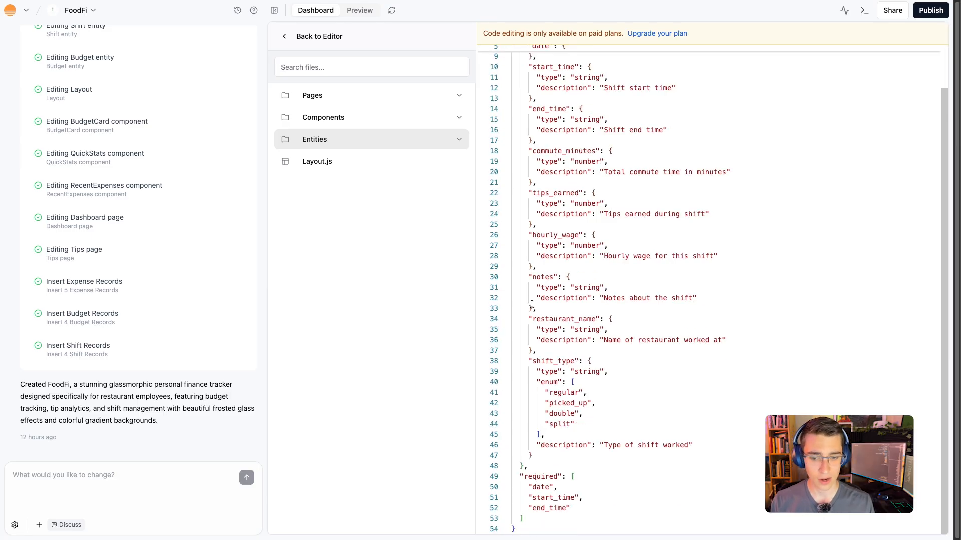
scroll(565, 314, "up", 3)
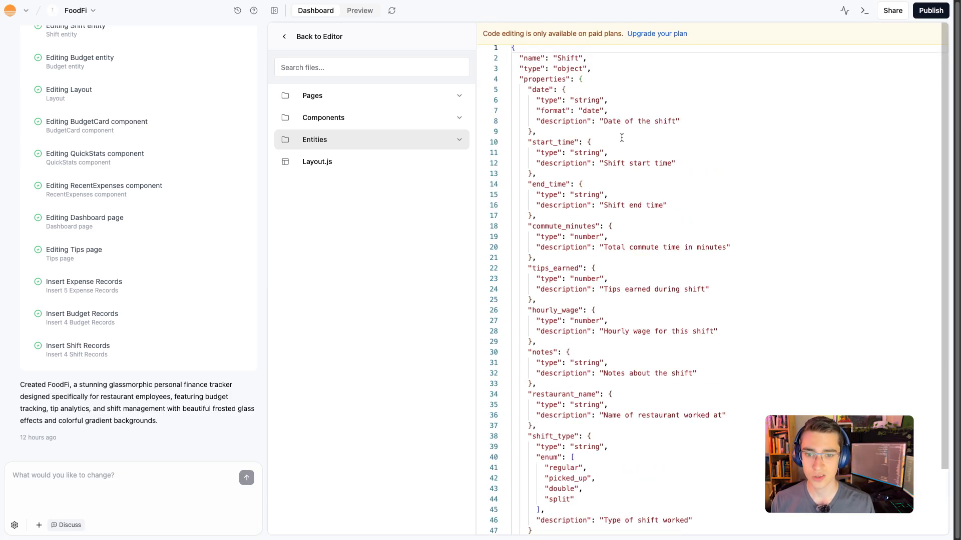
scroll(561, 185, "down", 3)
Step: Examine the code of Layout.js, including the navigation items, Glassmorphic container, sidebar and animated gradient styling
left_click(280, 162)
scroll(611, 213, "up", 3)
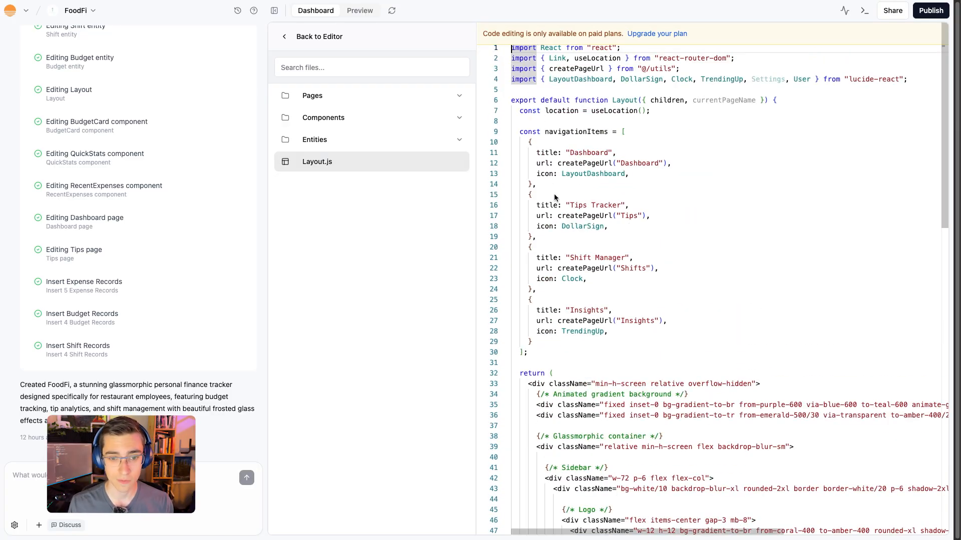
scroll(531, 87, "down", 5)
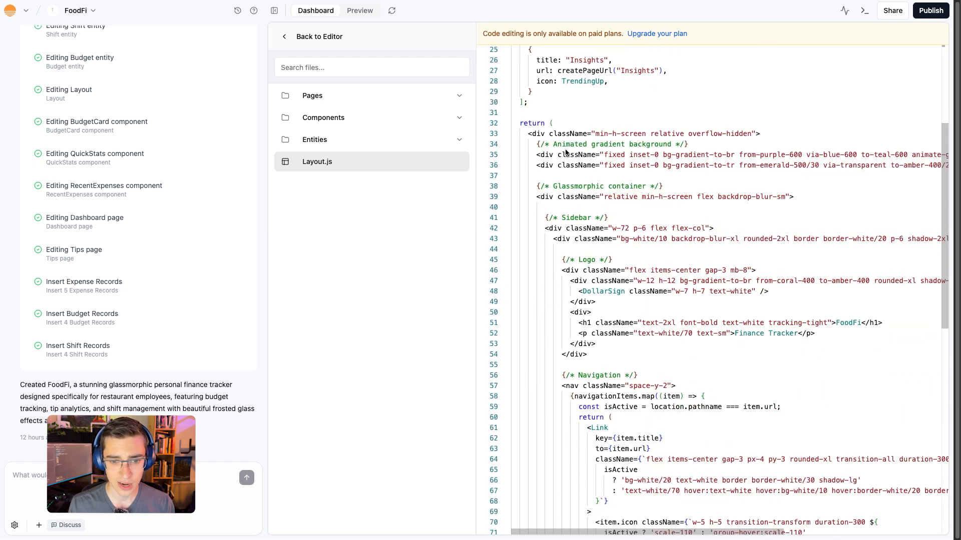
scroll(636, 157, "down", 10)
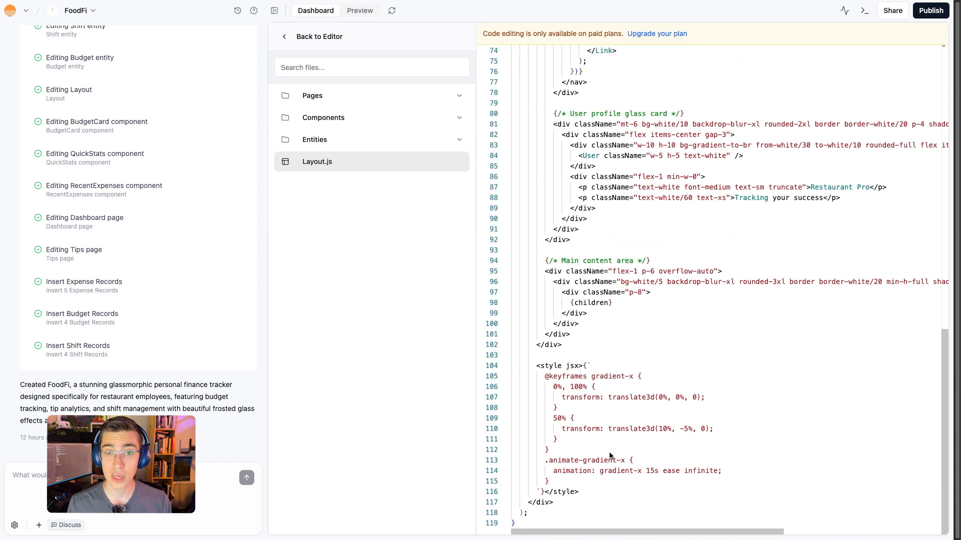
Step: Look through the code of the dashboard components BudgetCard, QuickStats and RecentExpenses
left_click(346, 119)
left_click(342, 140)
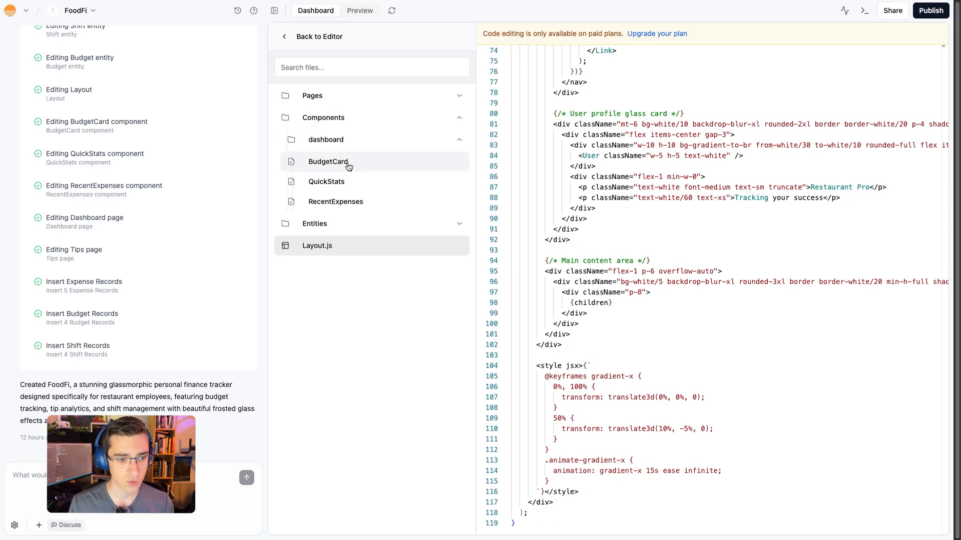
left_click(347, 161)
scroll(538, 84, "up", 8)
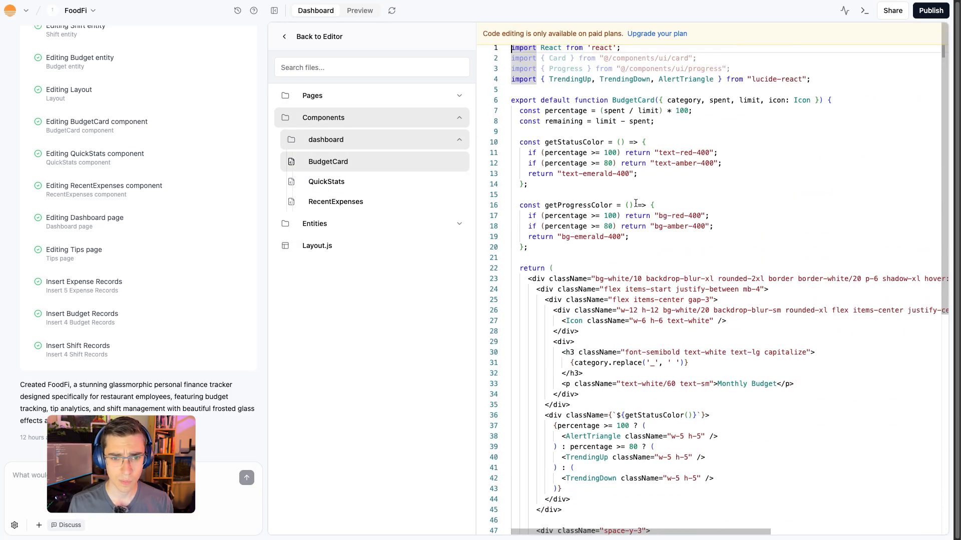
left_click(353, 182)
left_click(355, 202)
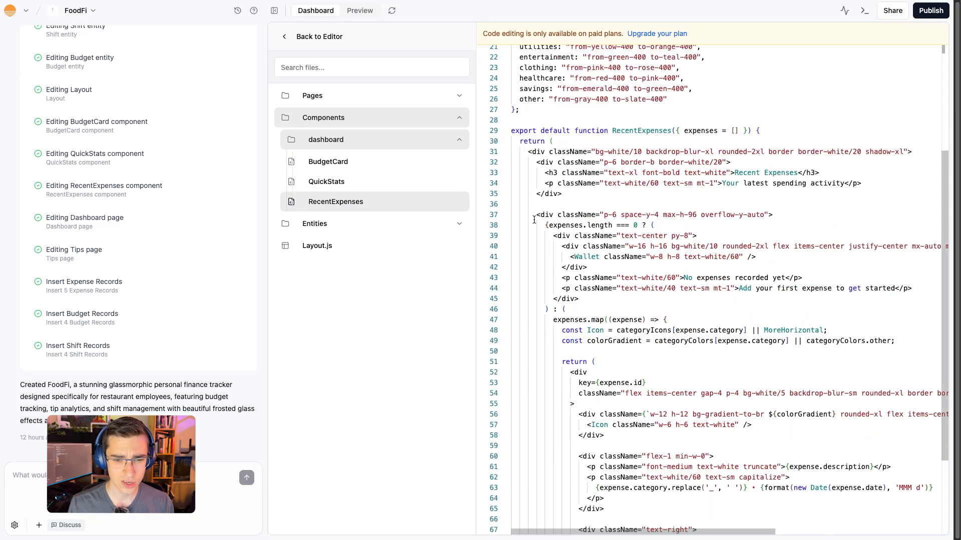
Step: Skim the code of the Dashboard and Tips pages
left_click(327, 96)
left_click(331, 117)
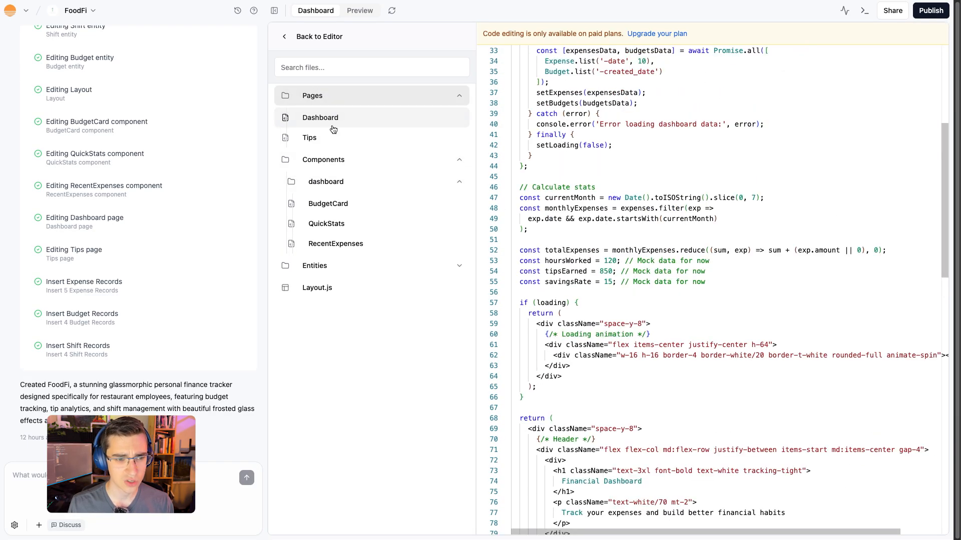
left_click(347, 139)
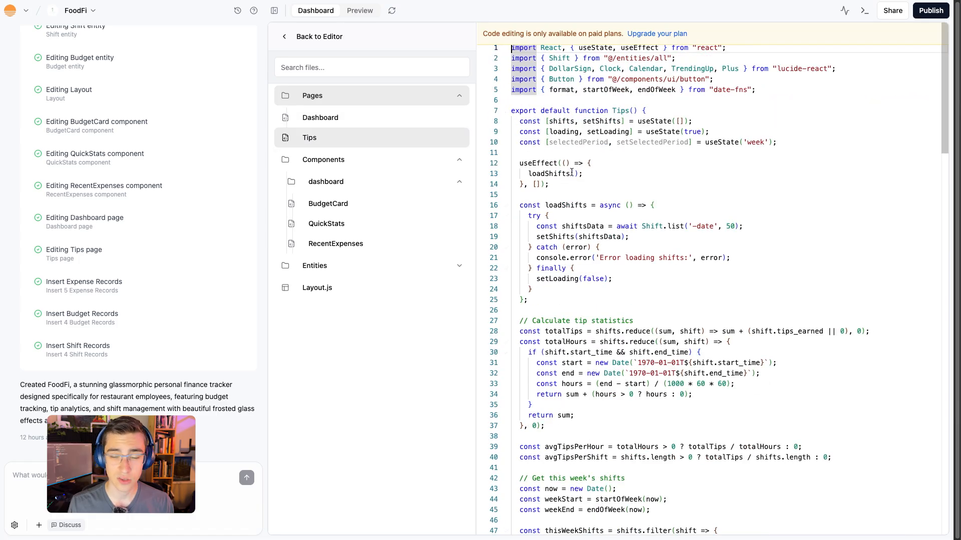
scroll(580, 187, "down", 20)
scroll(580, 187, "up", 20)
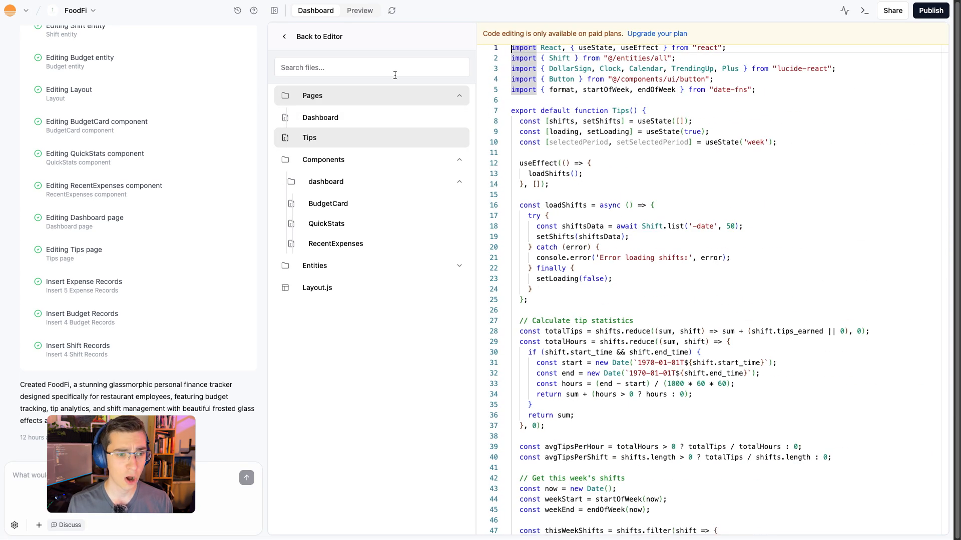
Step: Preview the generated app and inspect the Financial Dashboard's stats, Budget Overview, Recent Expenses list and Smart Insight card
left_click(359, 12)
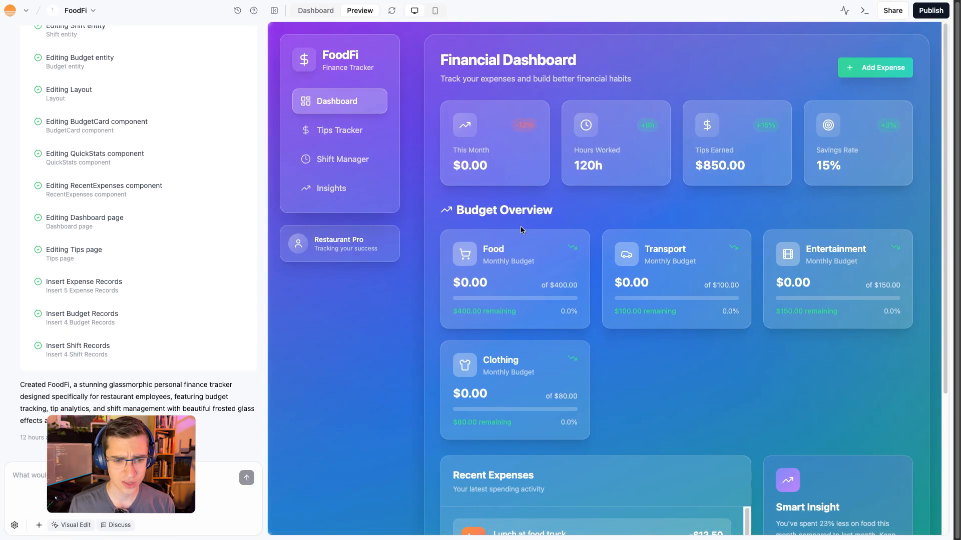
scroll(521, 226, "down", 2)
scroll(585, 199, "down", 2)
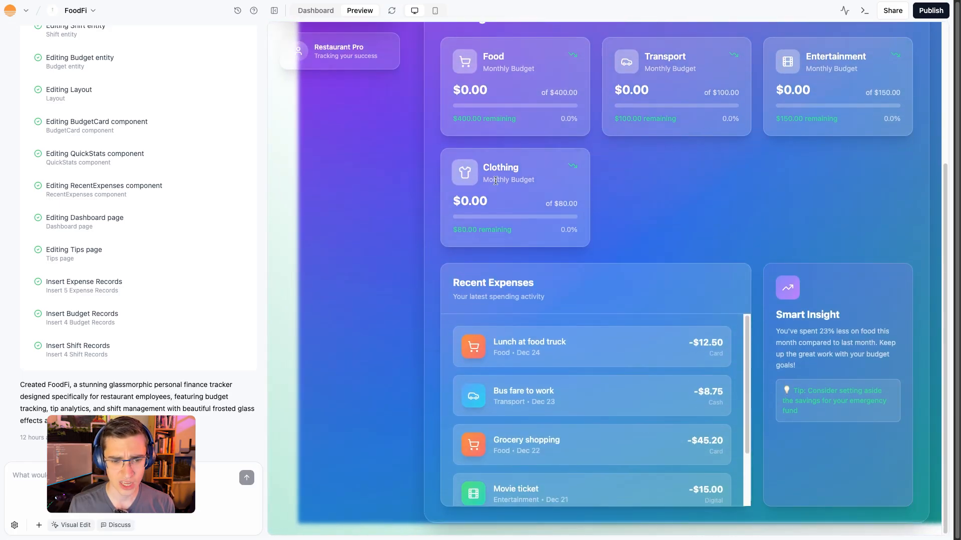
scroll(579, 370, "down", 2)
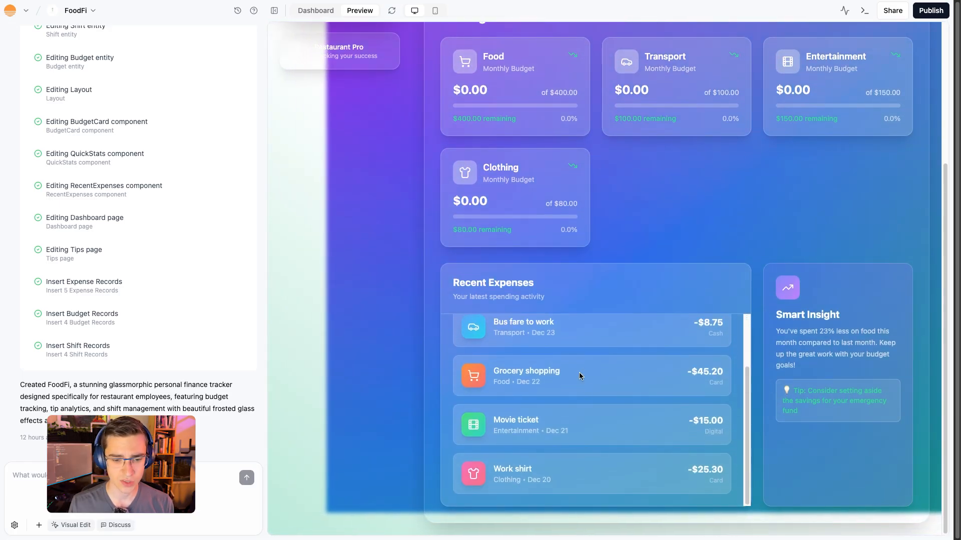
scroll(581, 389, "up", 1)
scroll(576, 335, "up", 1)
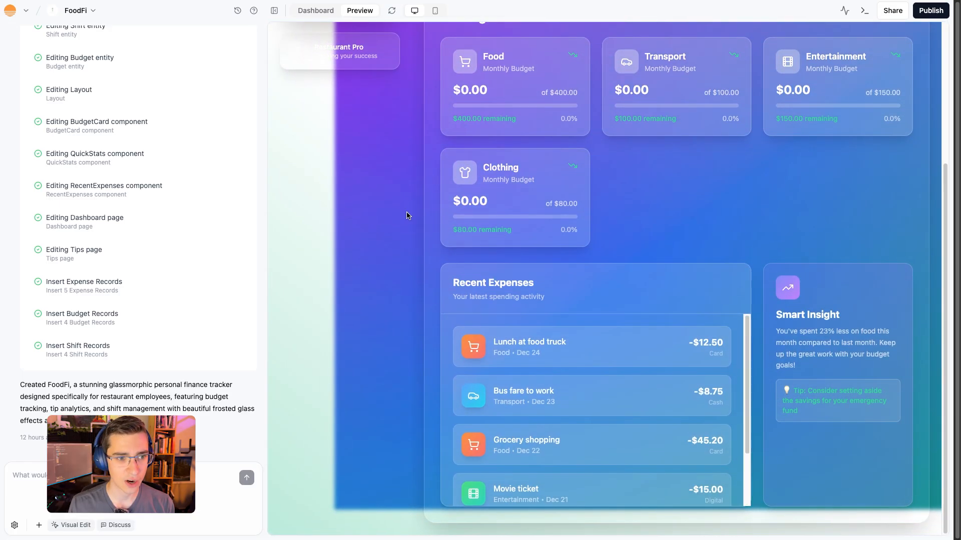
Step: Read the app description on the management overview and check the sharing and invitation options without sending an invite
left_click(322, 11)
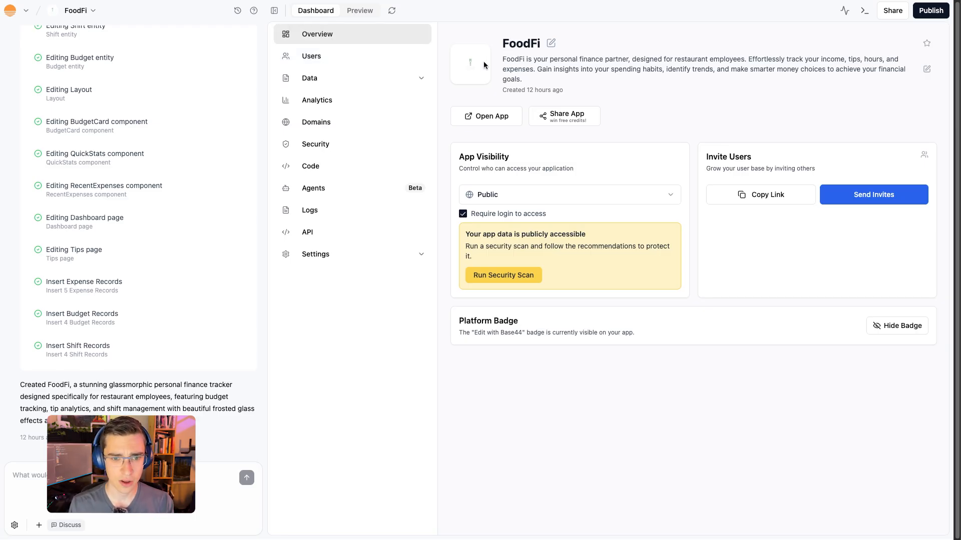
left_click_drag(506, 57, 853, 70)
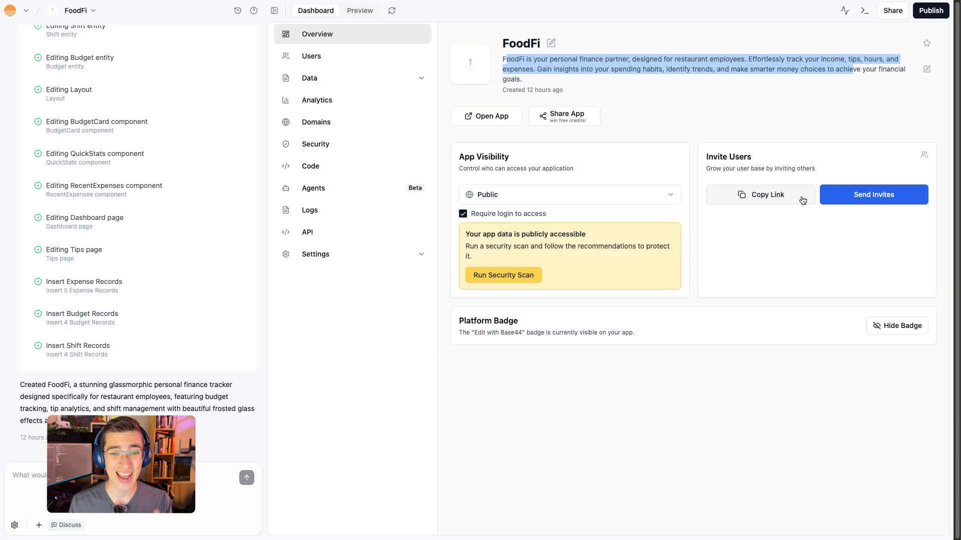
left_click(870, 203)
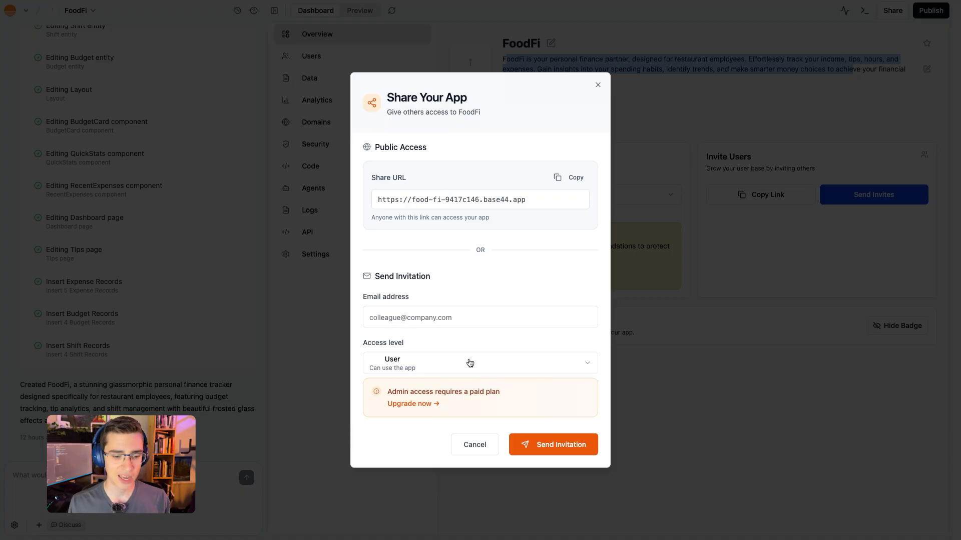
key("Escape")
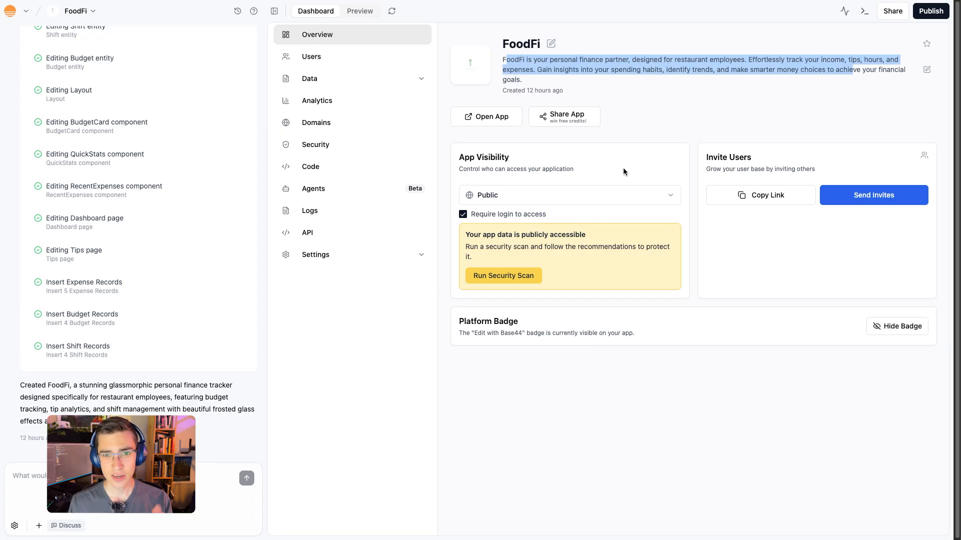
Step: Examine the app visibility options available for controlling who can access FoodFi
left_click(587, 199)
left_click(520, 217)
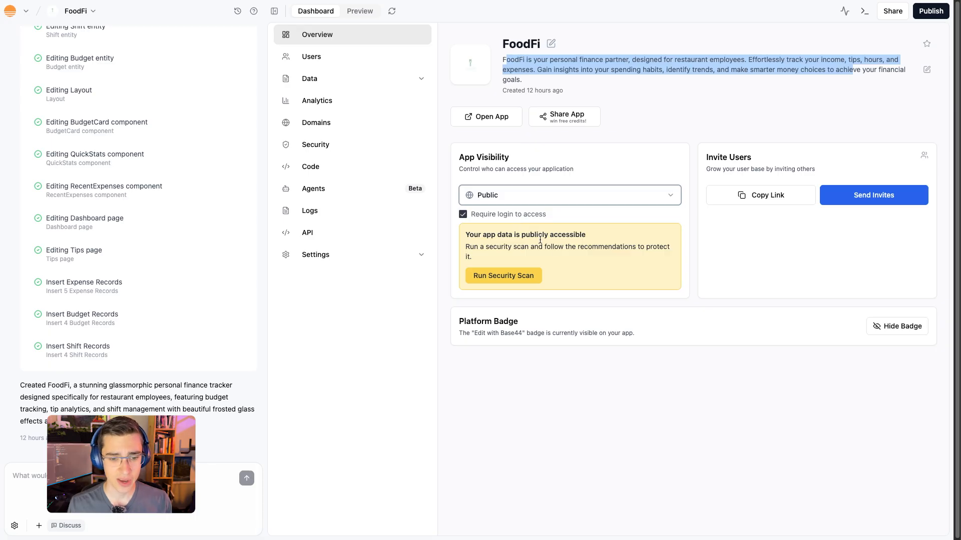
left_click(547, 195)
left_click(542, 167)
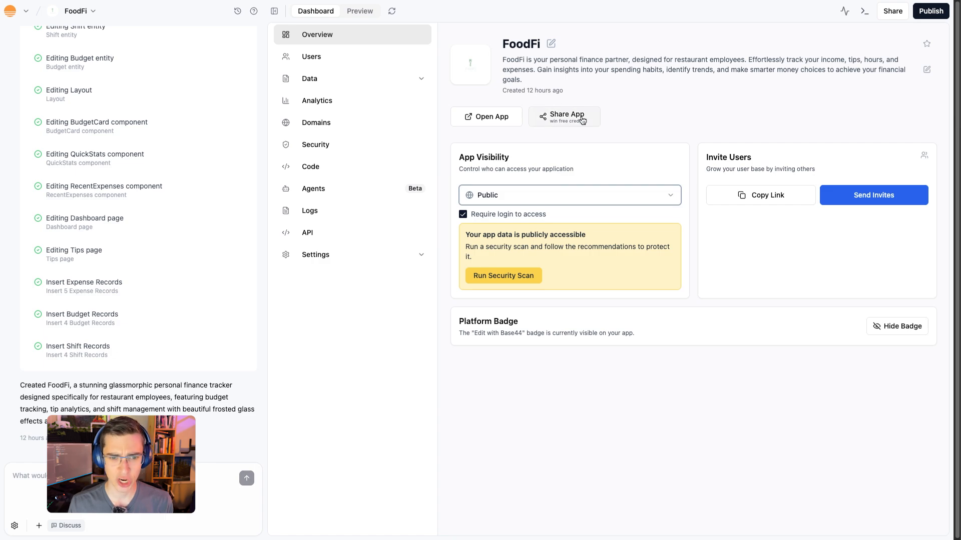
Step: Review the app's user list and the stored Expense, Shift and Budget records
left_click(353, 60)
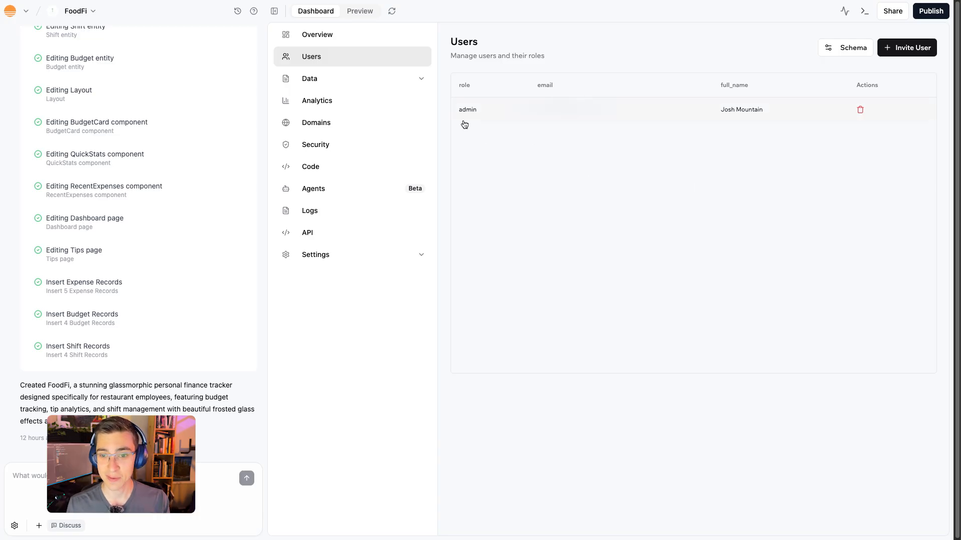
left_click(345, 84)
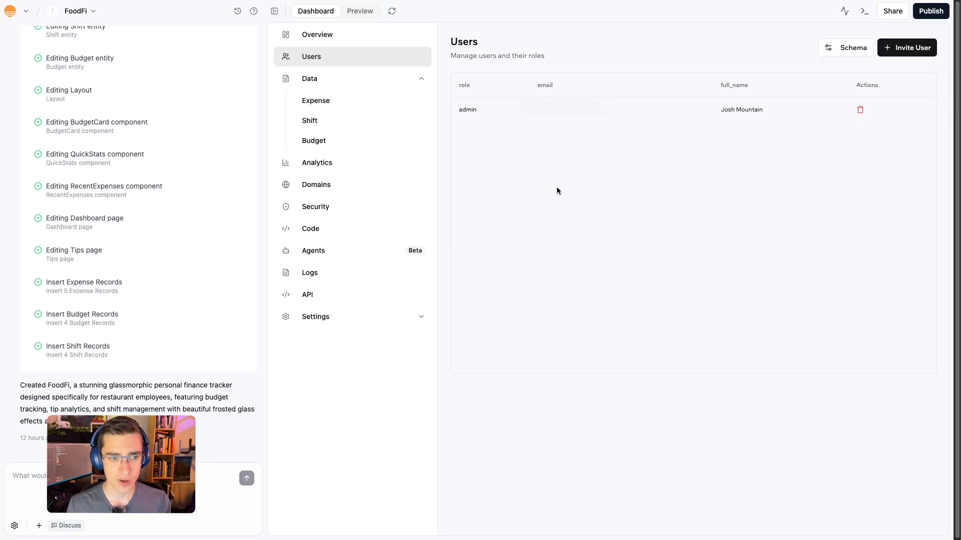
left_click(336, 102)
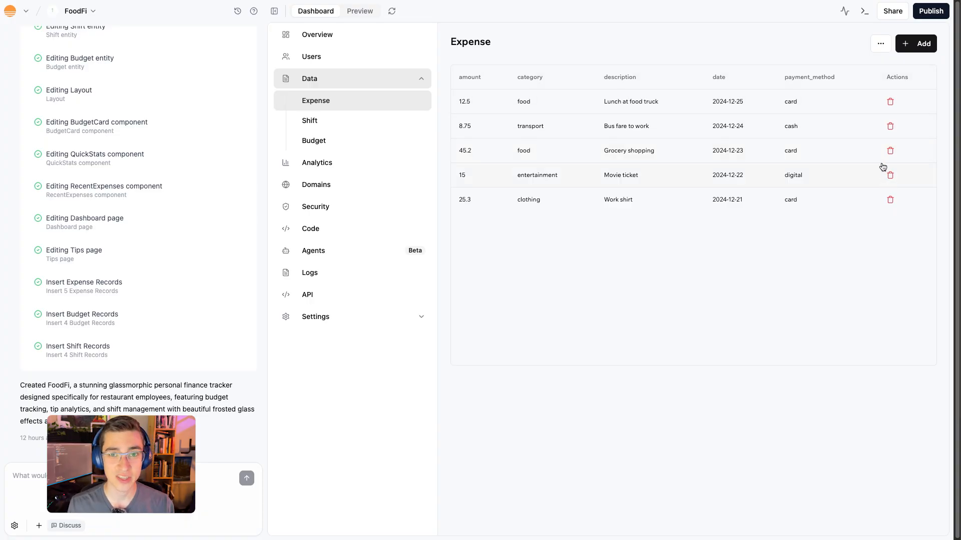
left_click(385, 123)
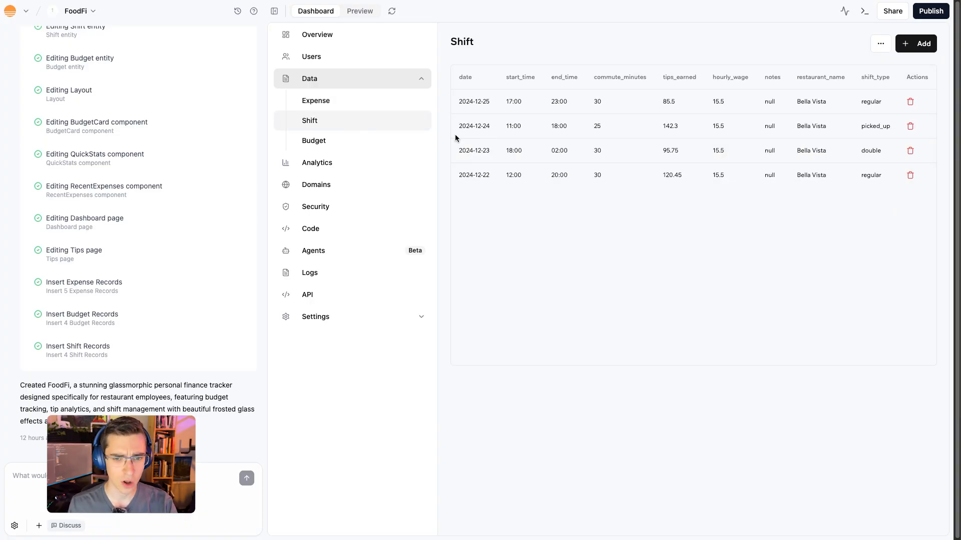
left_click(340, 141)
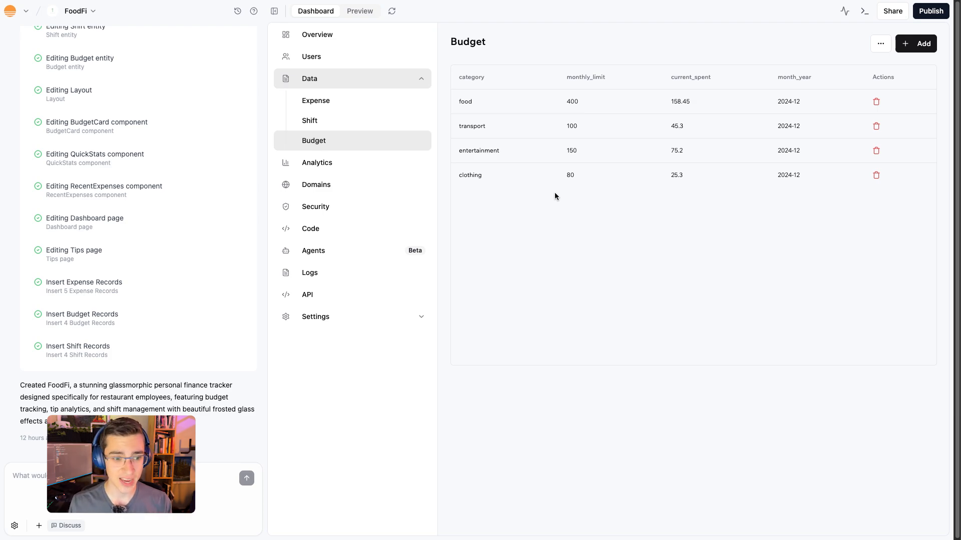
Step: Review the app's visit analytics, its built-in domain address and the plan requirement for custom domains
left_click(299, 163)
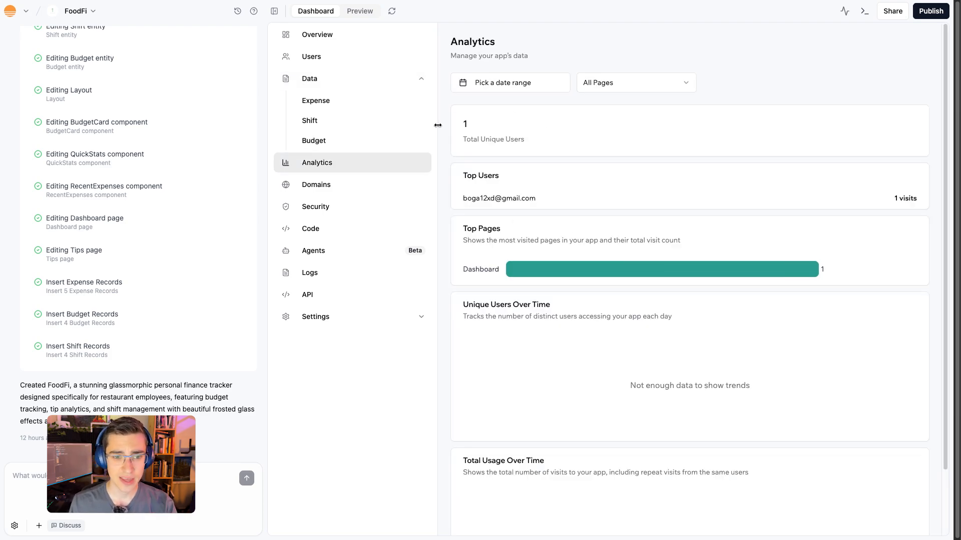
scroll(534, 110, "down", 2)
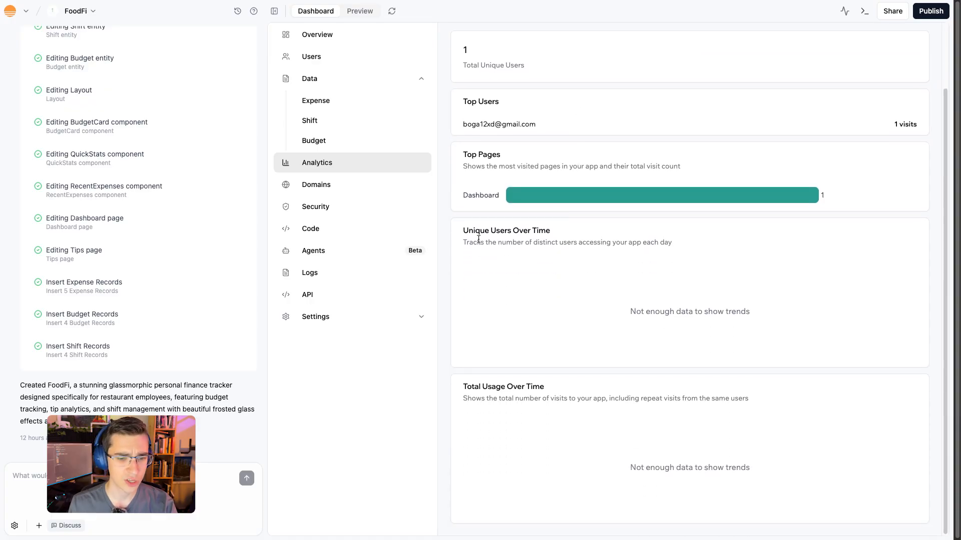
left_click(364, 189)
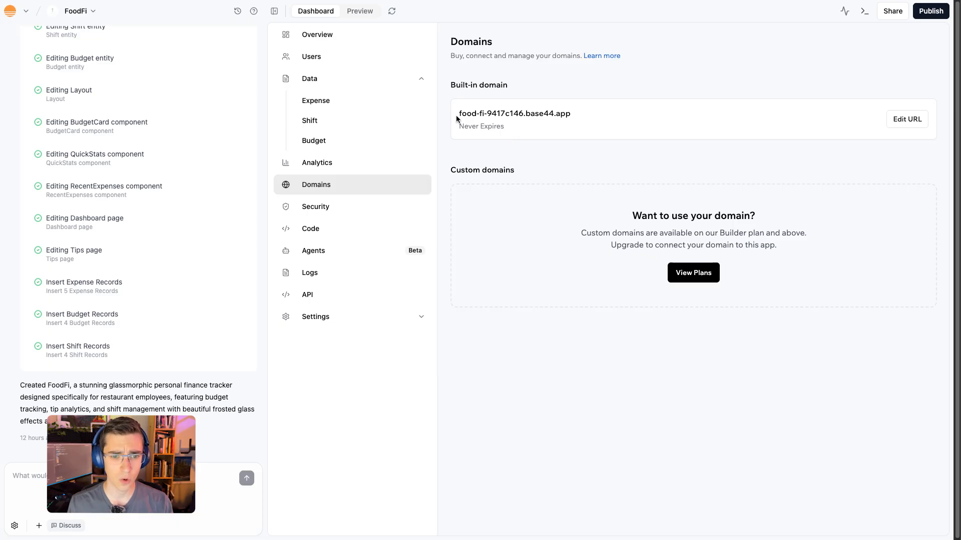
left_click_drag(459, 114, 479, 113)
left_click(583, 110)
triple_click(584, 110)
left_click(583, 111)
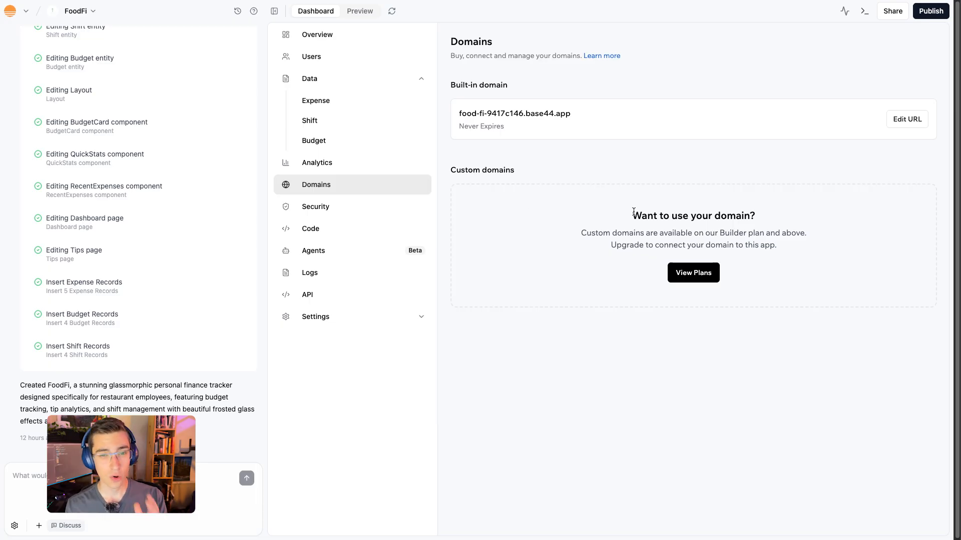
left_click_drag(597, 235, 792, 247)
left_click(791, 247)
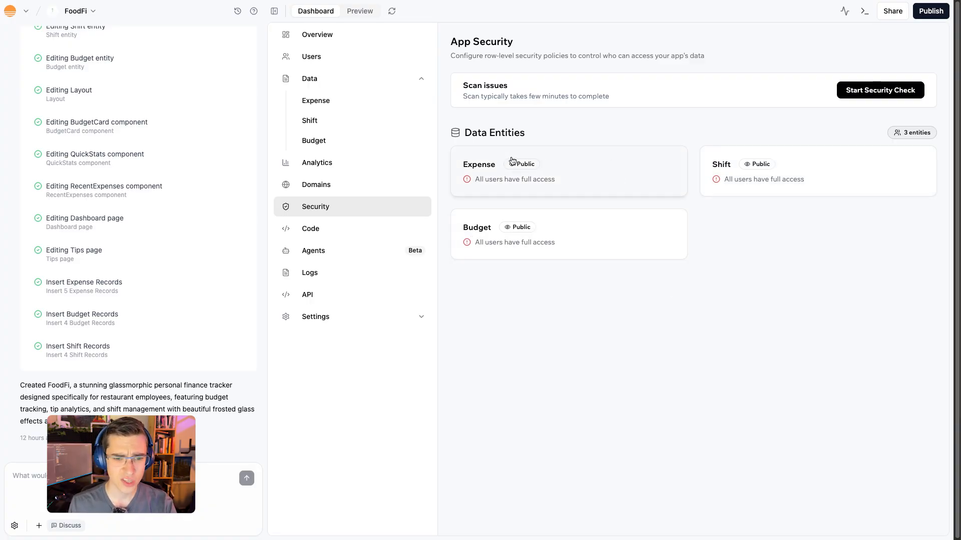
Step: Inspect the Expense entity's security rules and open the creation of access rules for it
left_click(564, 166)
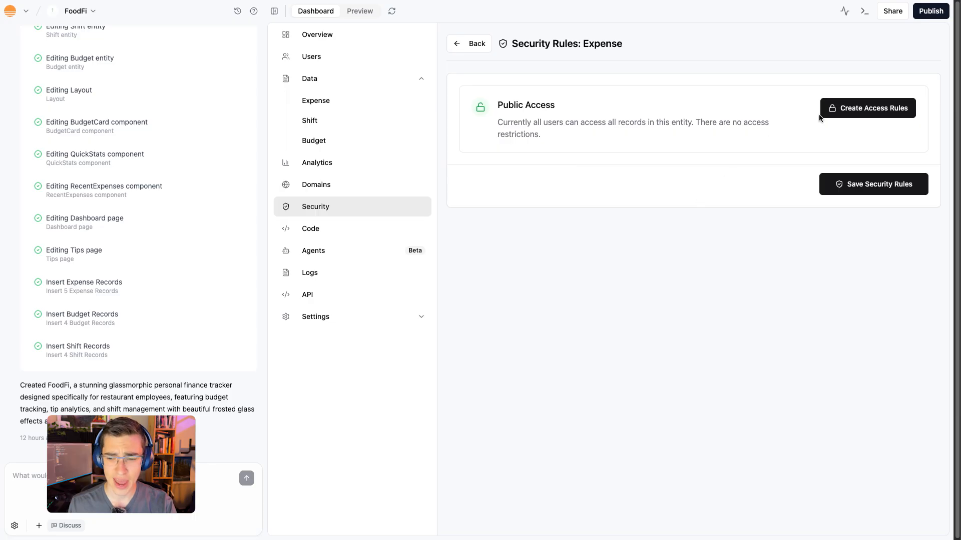
left_click(865, 111)
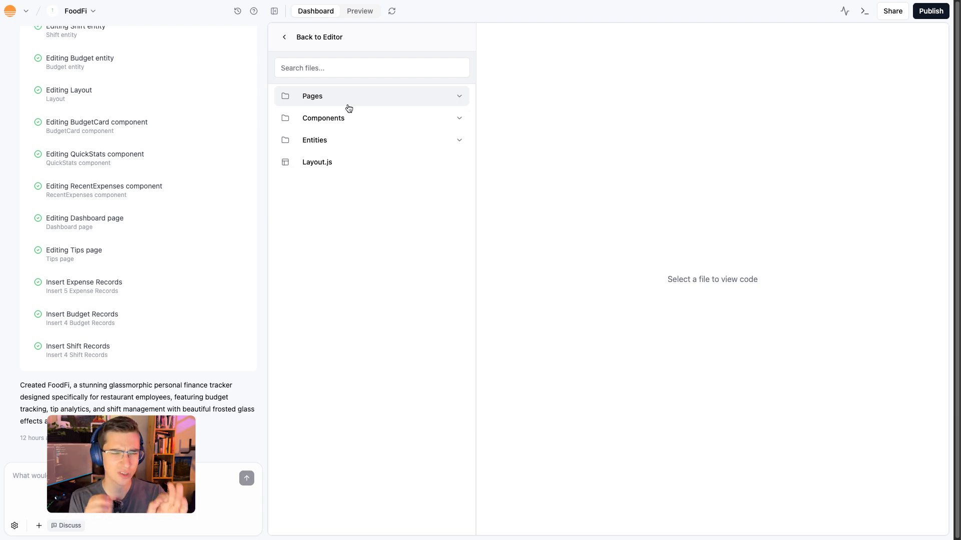
Step: Leave the code file browser and open the AI agents setup page
left_click(318, 42)
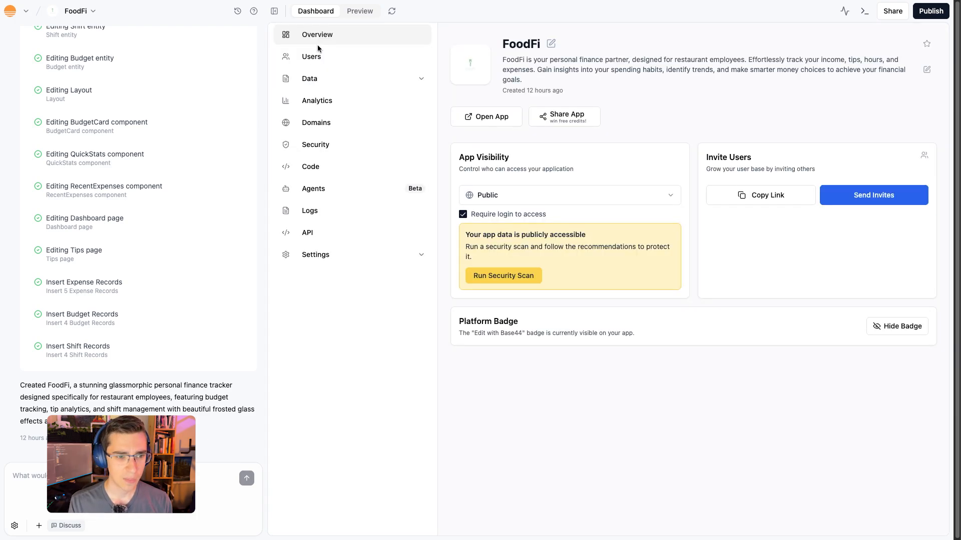
left_click(336, 188)
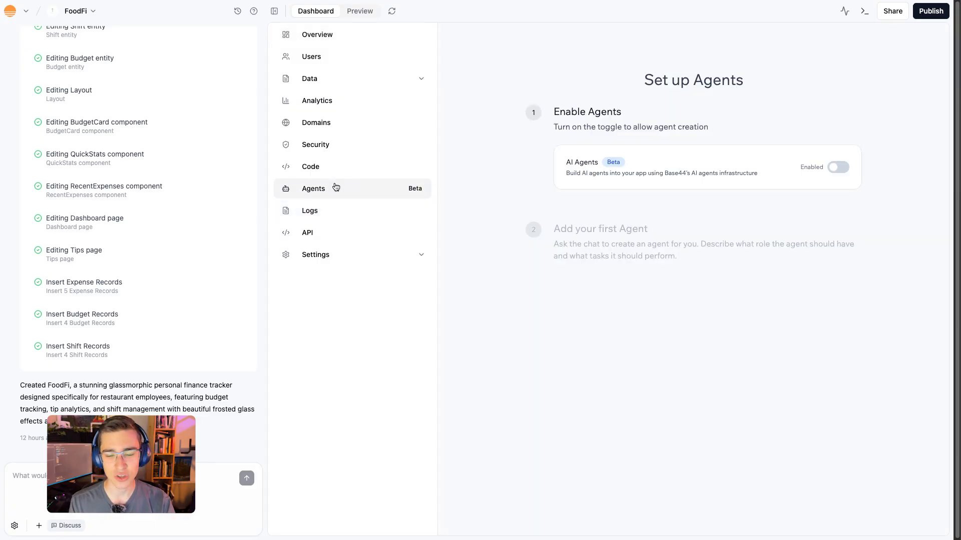
Step: Enable AI agents for the app and read the instructions for adding the first agent
left_click_drag(650, 78, 742, 77)
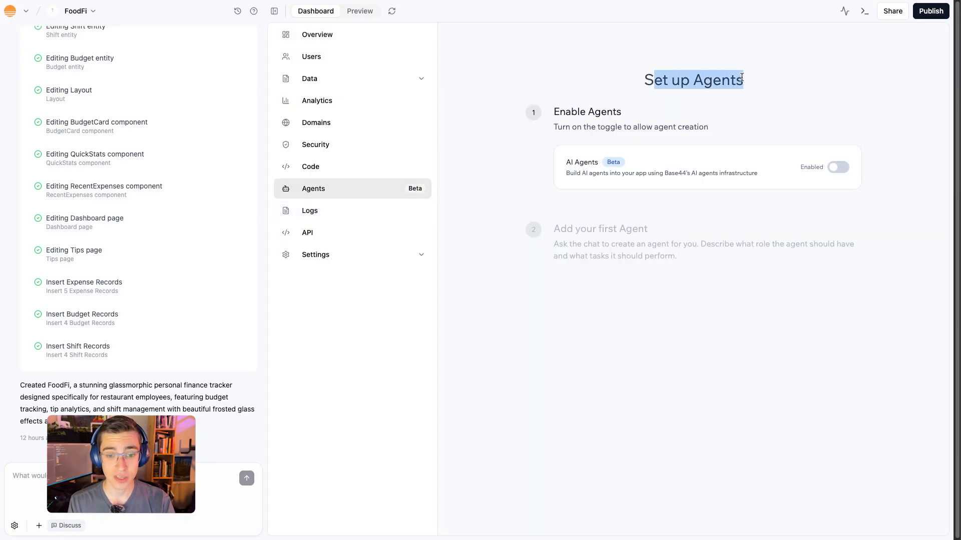
left_click_drag(570, 161, 752, 175)
left_click(838, 168)
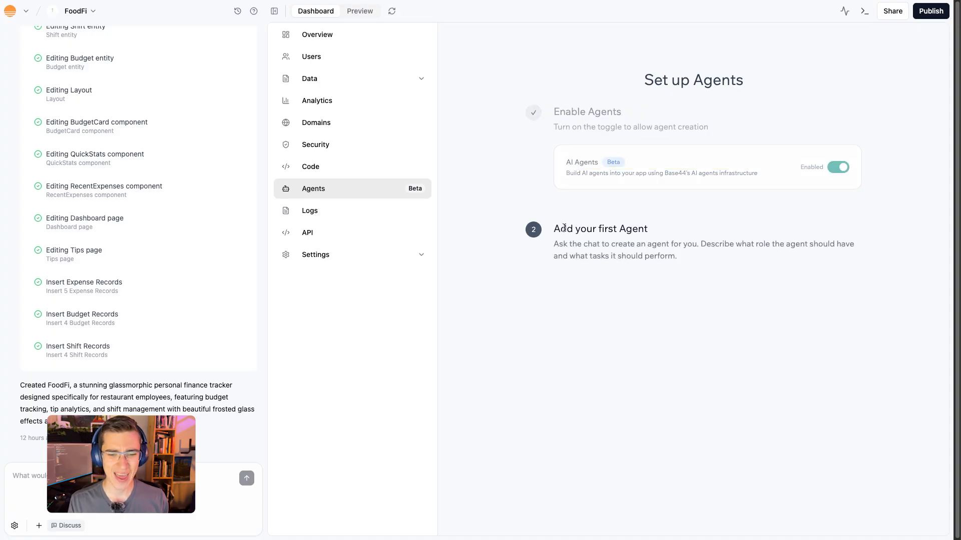
left_click_drag(562, 228, 699, 257)
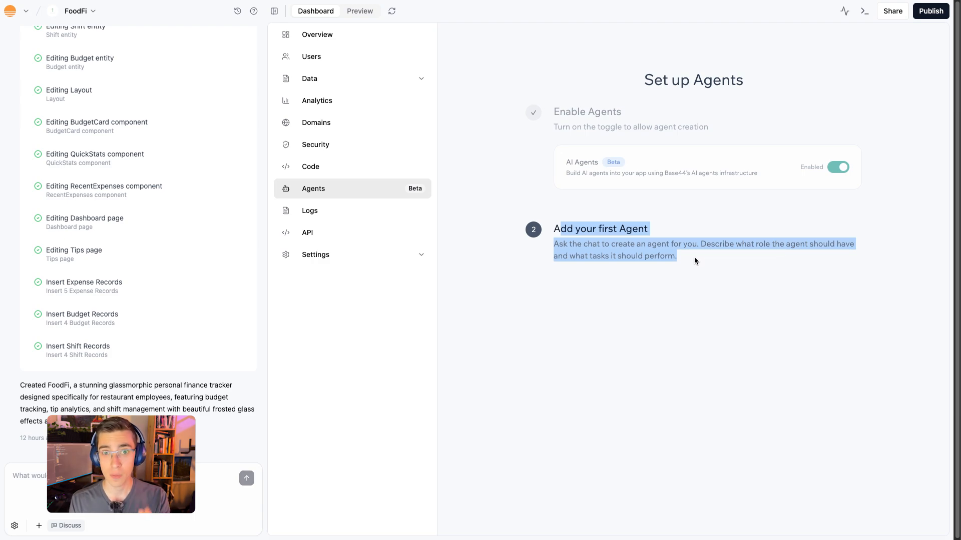
left_click(695, 260)
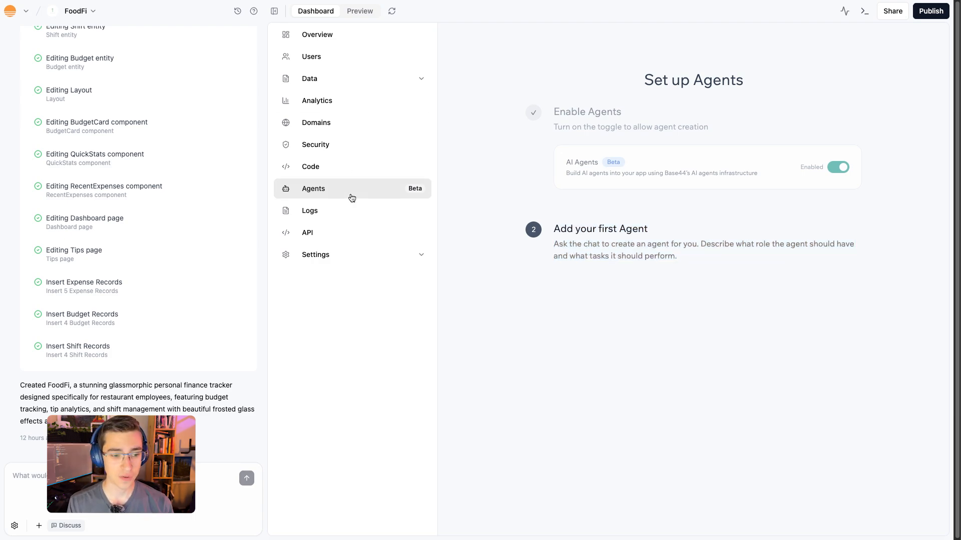
Step: Review the app's system logs and the API integration code examples for the Expense entity
left_click(350, 216)
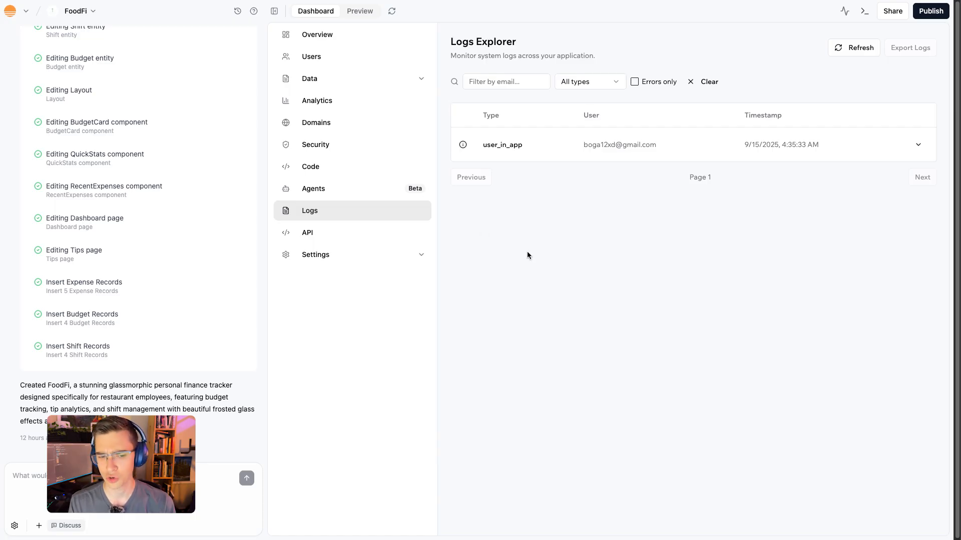
left_click(373, 234)
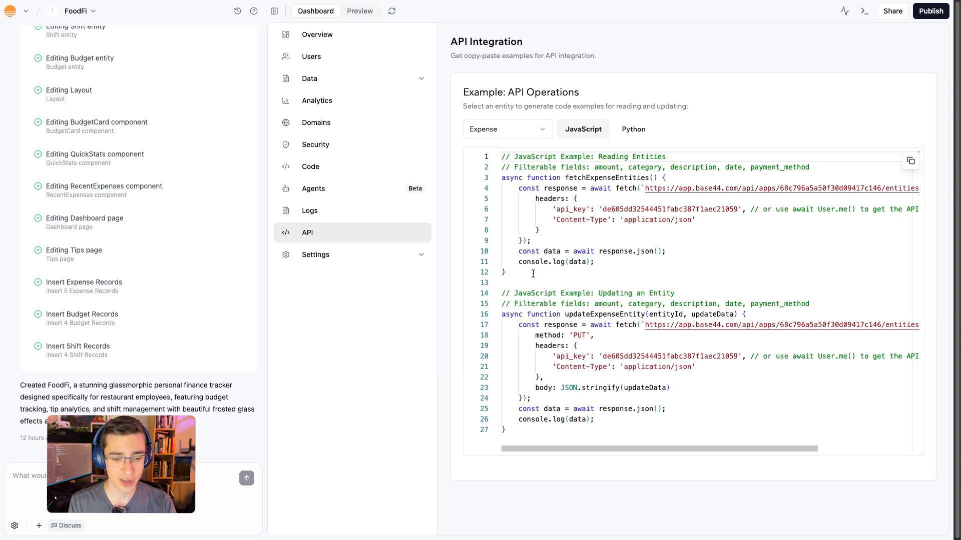
Step: Generate a new app logo from the prompt "give me a sandwich with a dollar sign in it"
left_click(358, 260)
left_click(359, 274)
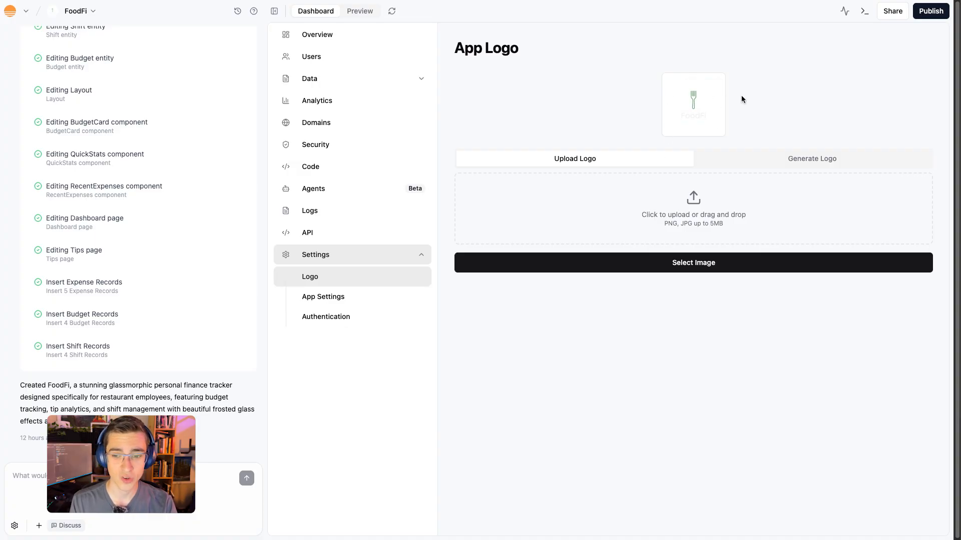
left_click(789, 158)
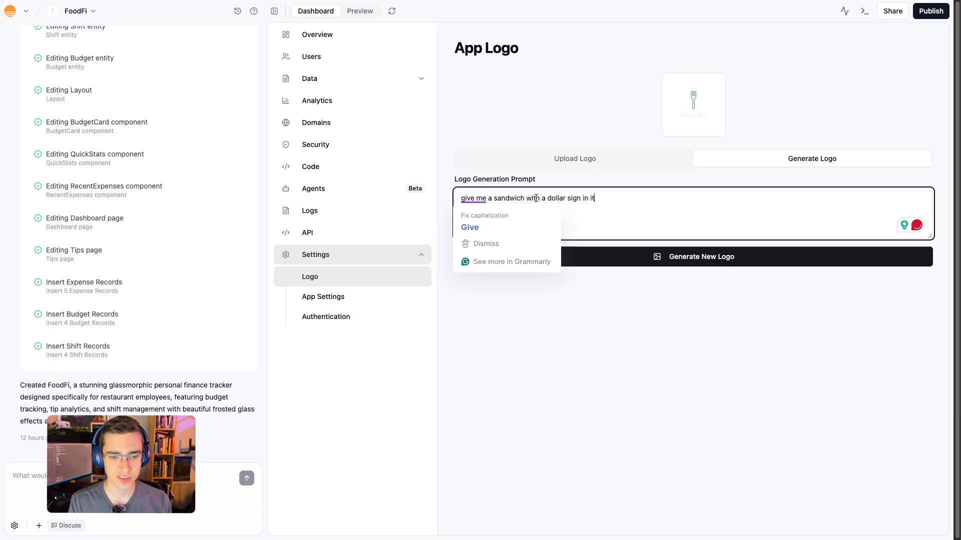
left_click(657, 251)
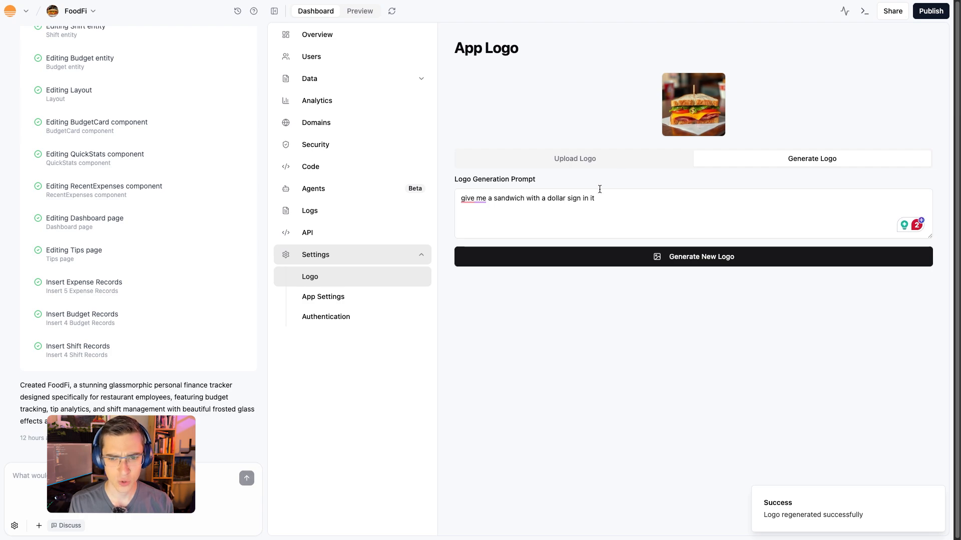
Step: Change the logo prompt to "give me a sandwich with a huge dollar sign in it" and regenerate the logo
left_click(545, 201)
type("huge")
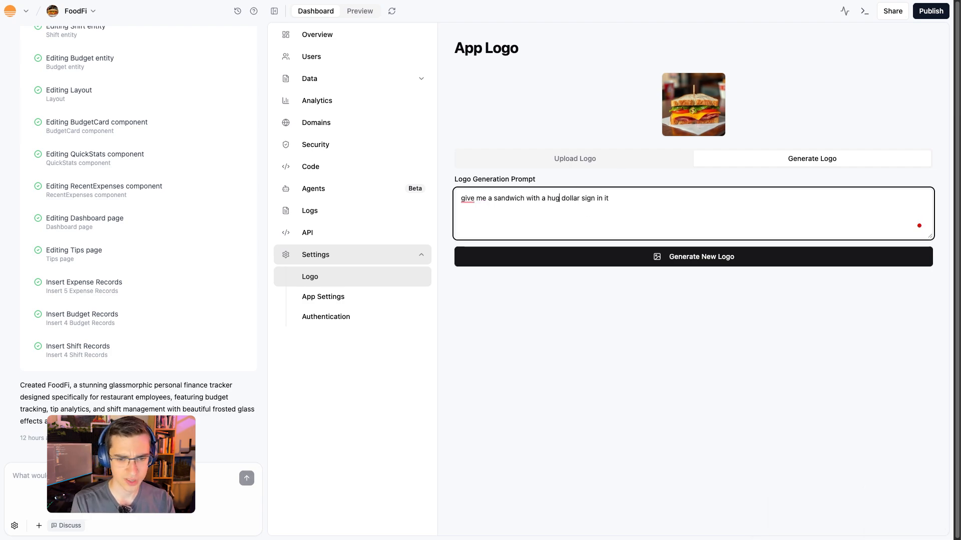
left_click(586, 258)
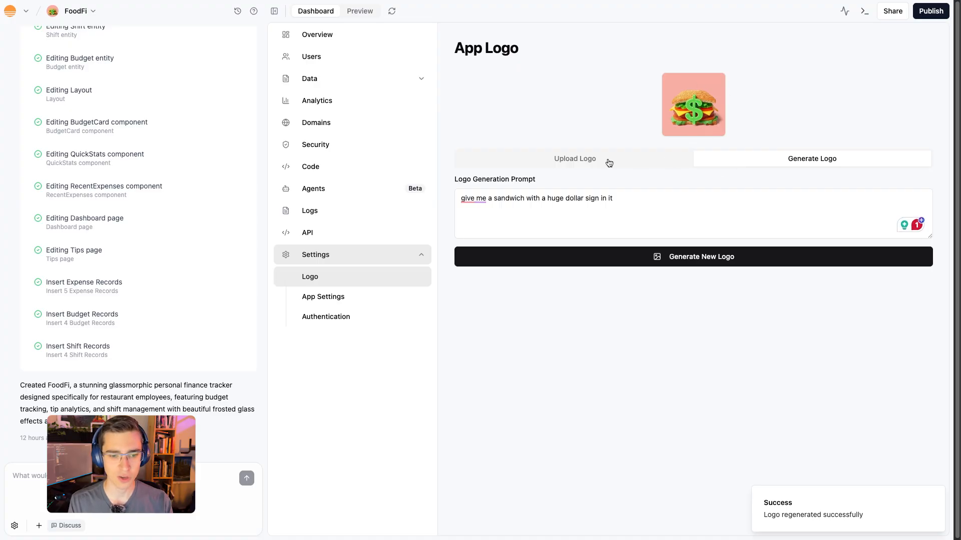
Step: Review the app's general settings, including the main page options, platform badge and backend functions, and the available authentication methods
left_click(360, 299)
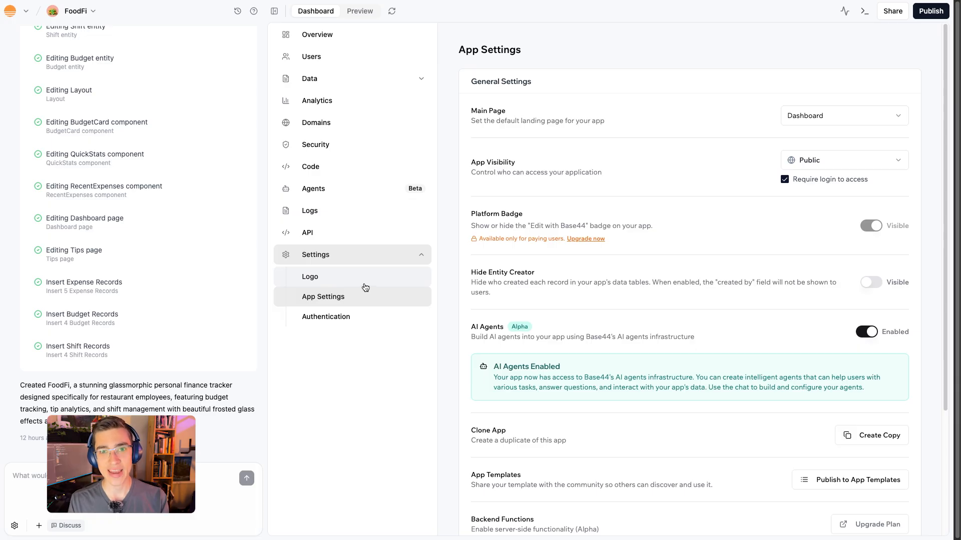
left_click(816, 123)
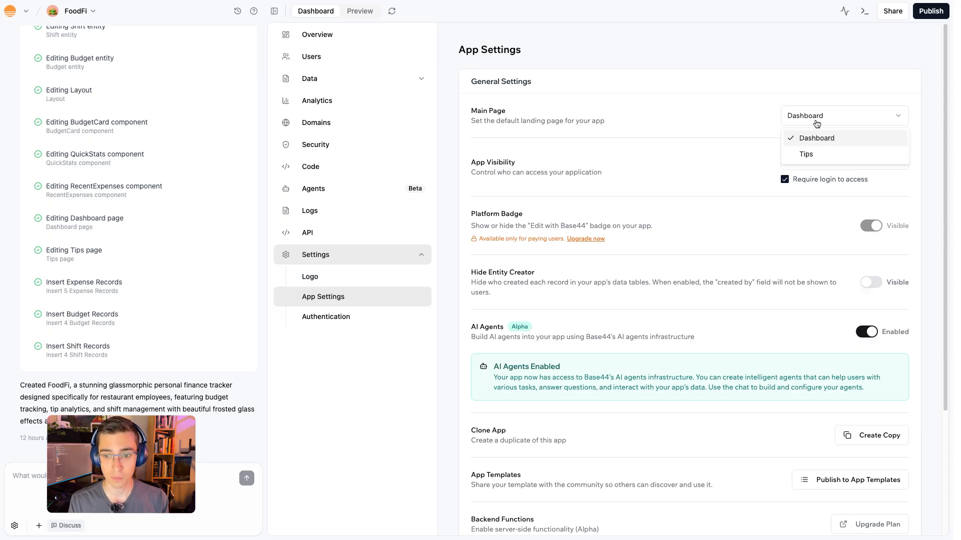
left_click(811, 120)
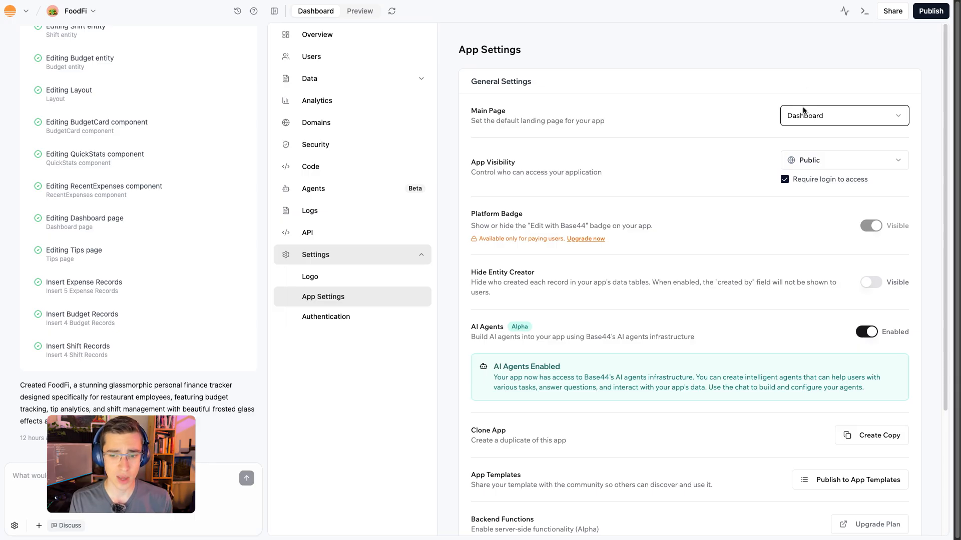
left_click_drag(471, 214, 541, 215)
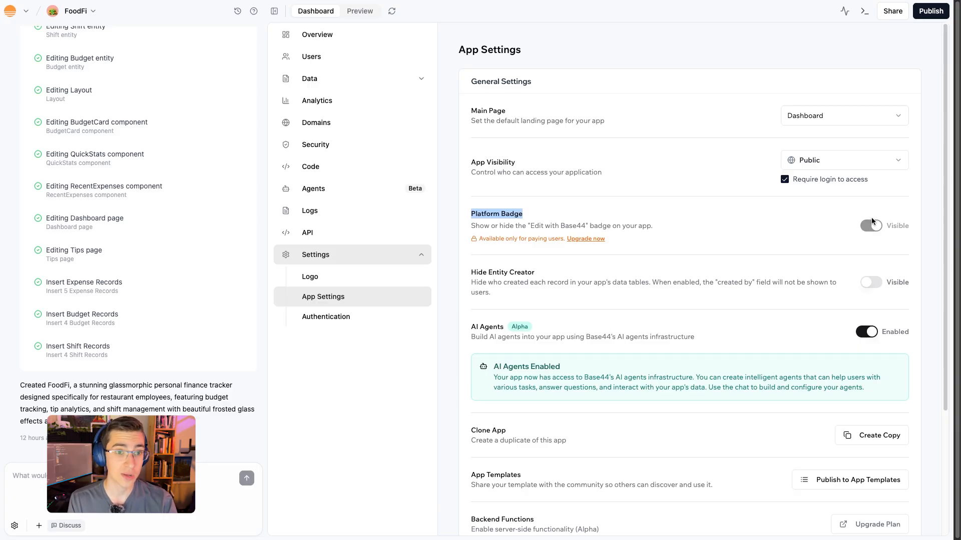
scroll(497, 220, "down", 4)
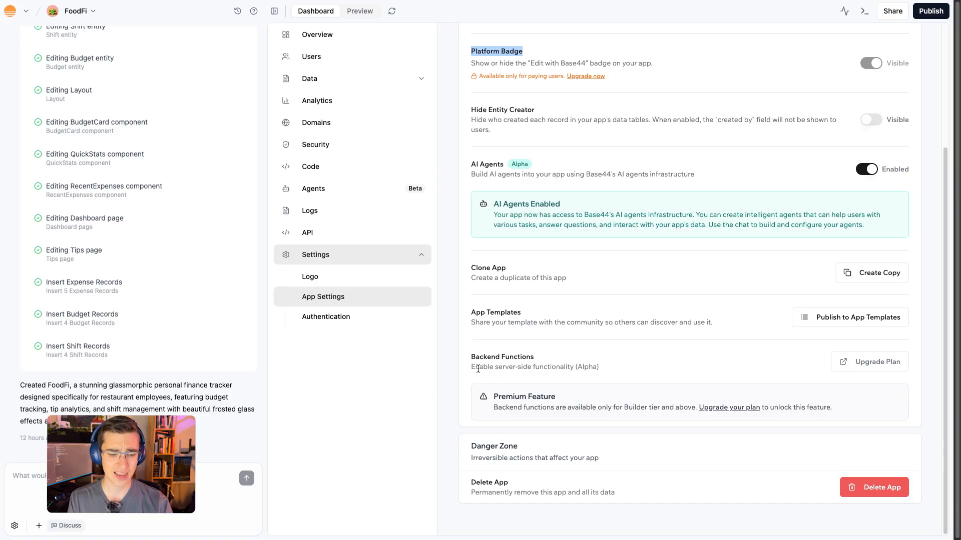
left_click_drag(475, 369, 570, 368)
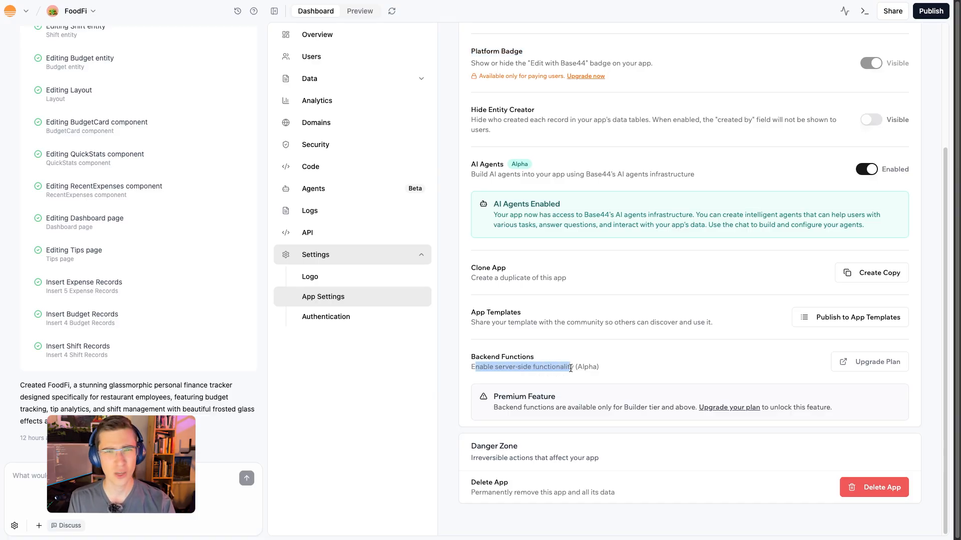
left_click(629, 322)
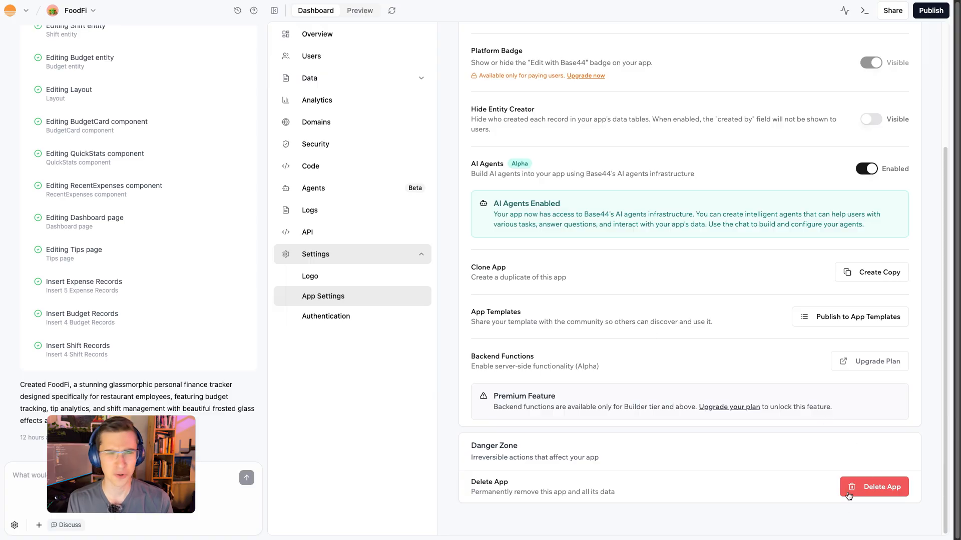
left_click(359, 316)
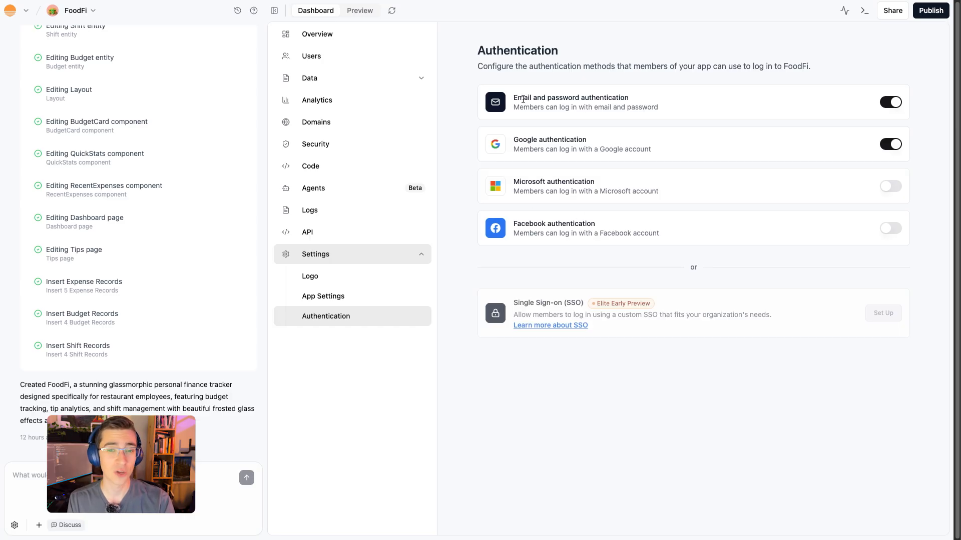
Step: Preview the app and compare its dashboard layout in the mobile and desktop views
left_click(360, 10)
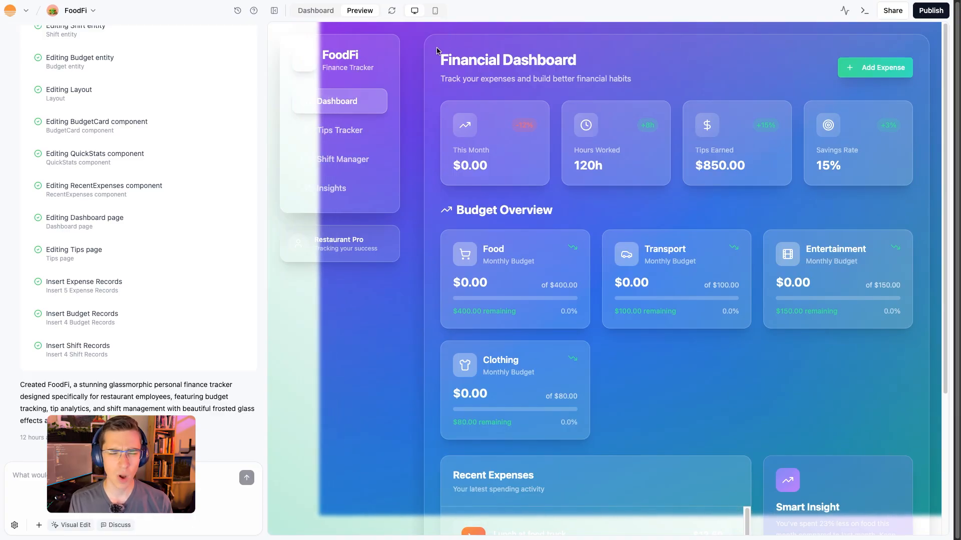
left_click(436, 11)
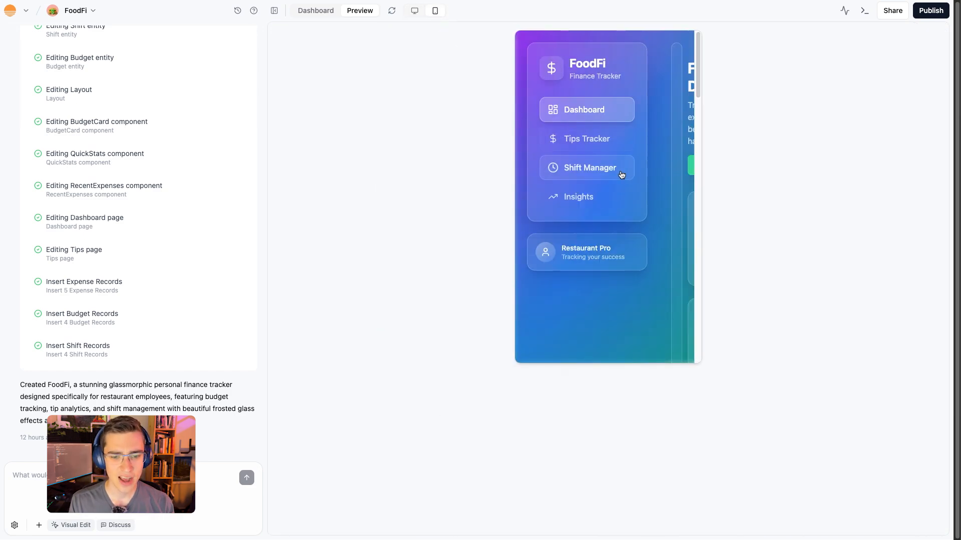
scroll(650, 155, "down", 10)
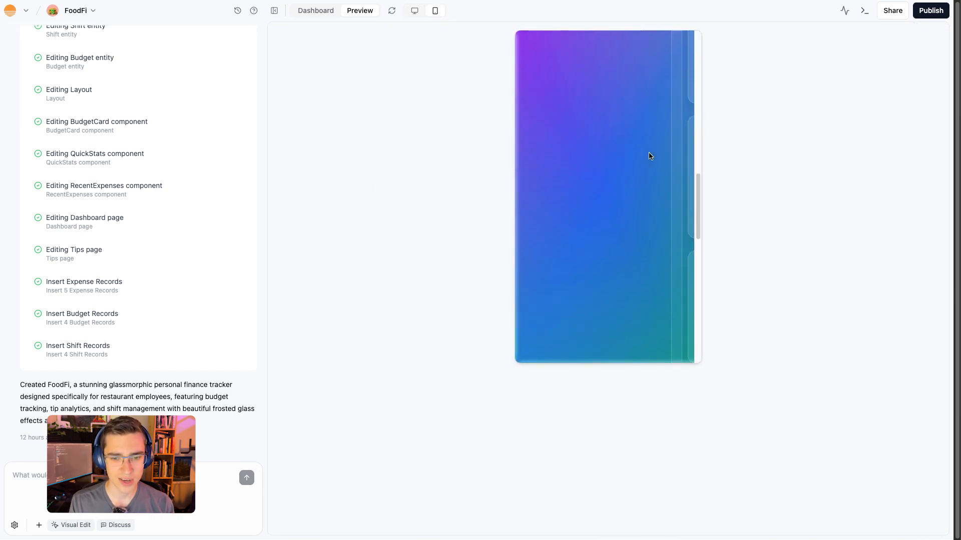
scroll(650, 156, "up", 10)
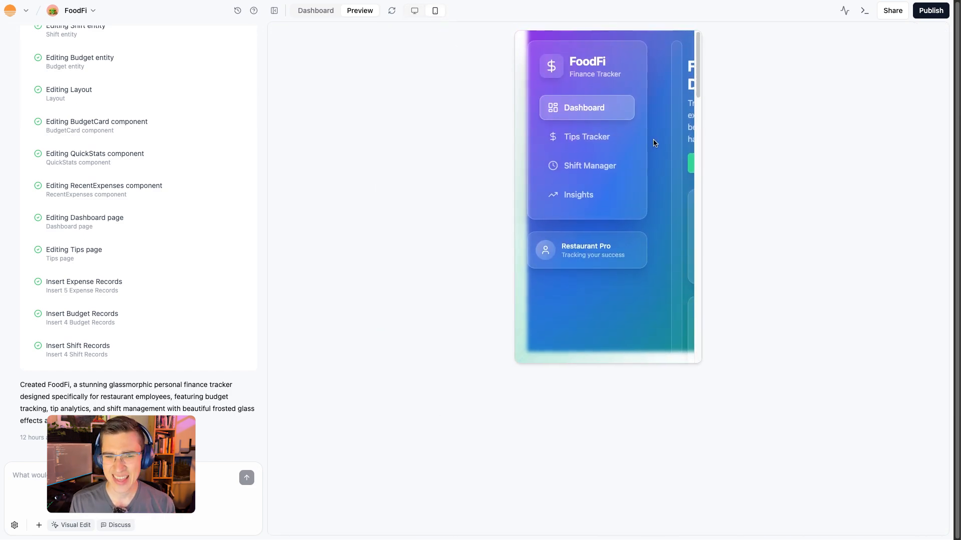
left_click(415, 11)
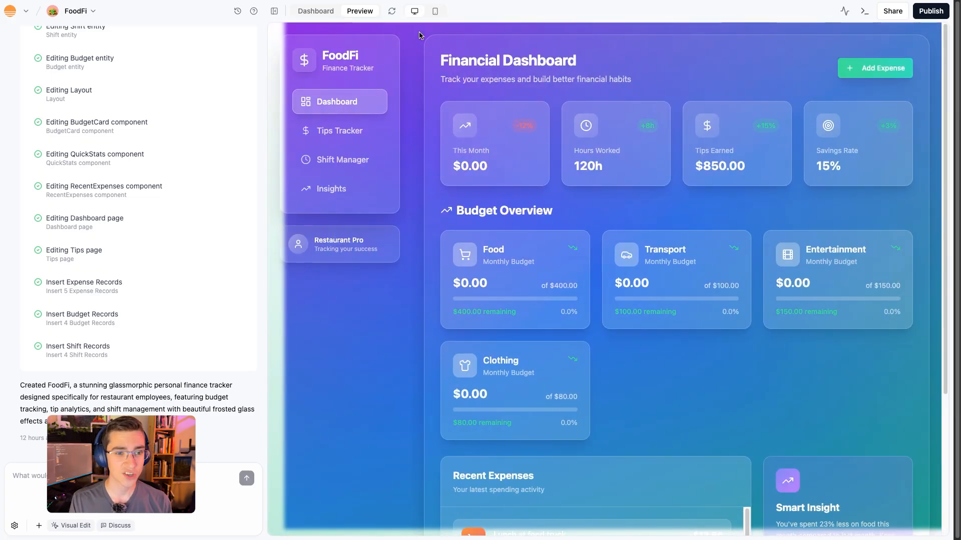
left_click(435, 11)
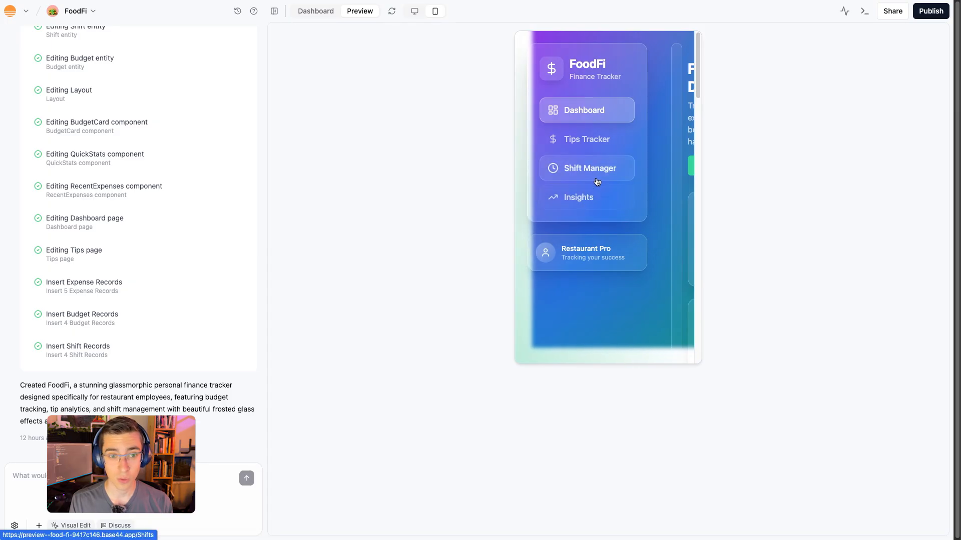
left_click(414, 12)
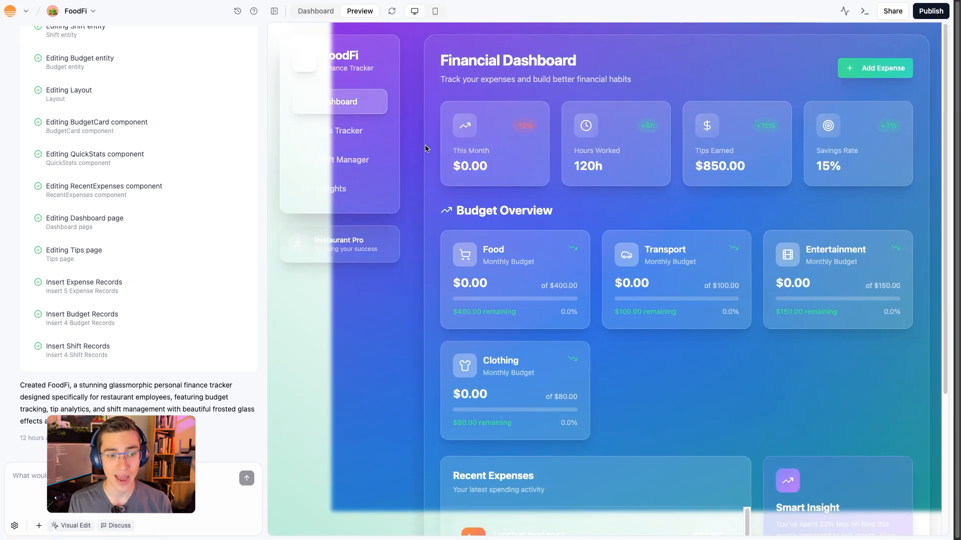
Step: Check the Tips Tracker, Dashboard and Shift Manager pages in the desktop preview
left_click(345, 133)
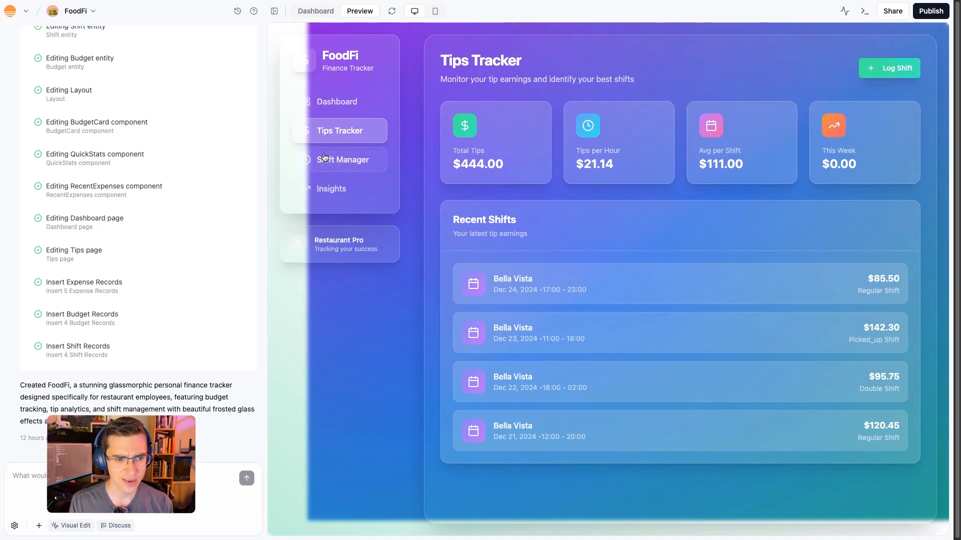
left_click(337, 103)
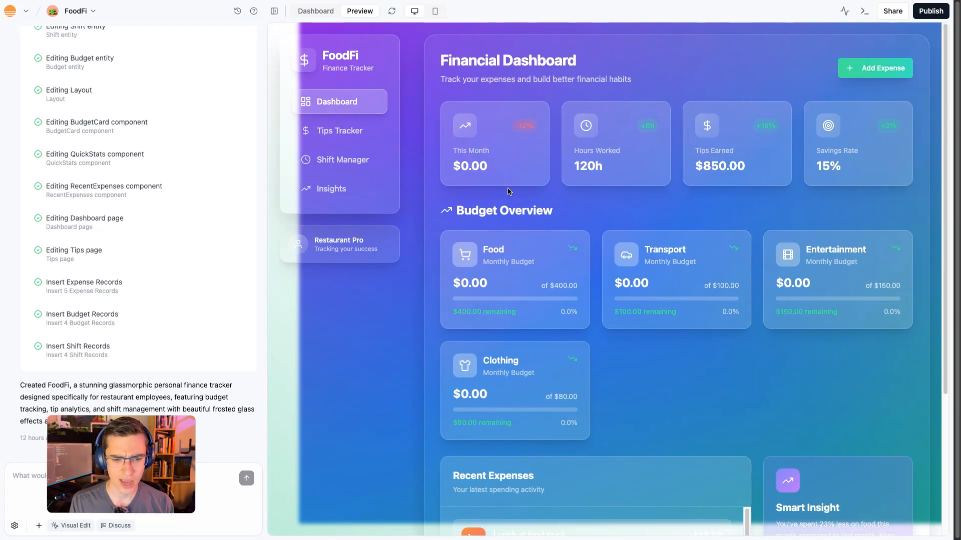
left_click(372, 168)
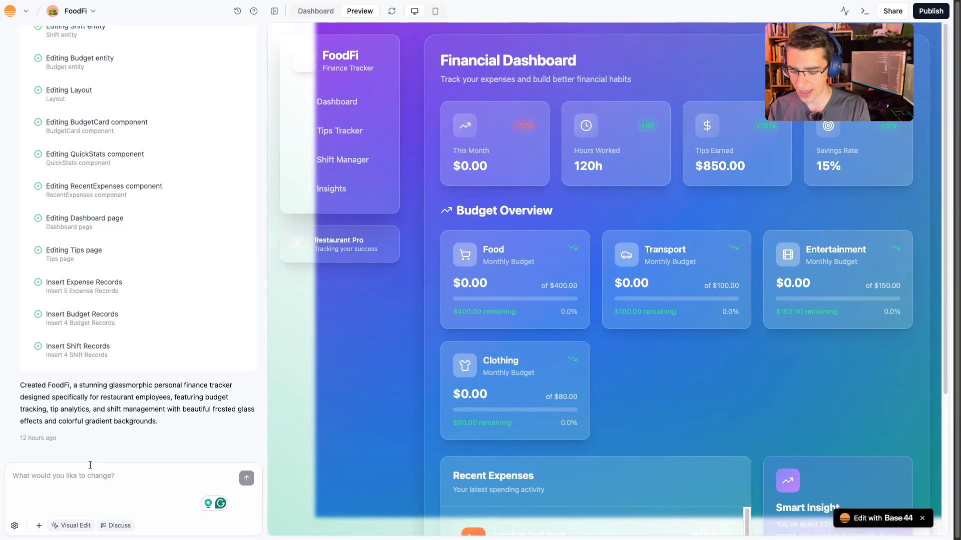
Step: Send the AI the change request "Optimize this for mobile so it looks proper on a mobile device"
type("Optimize this for mobile so it looks")
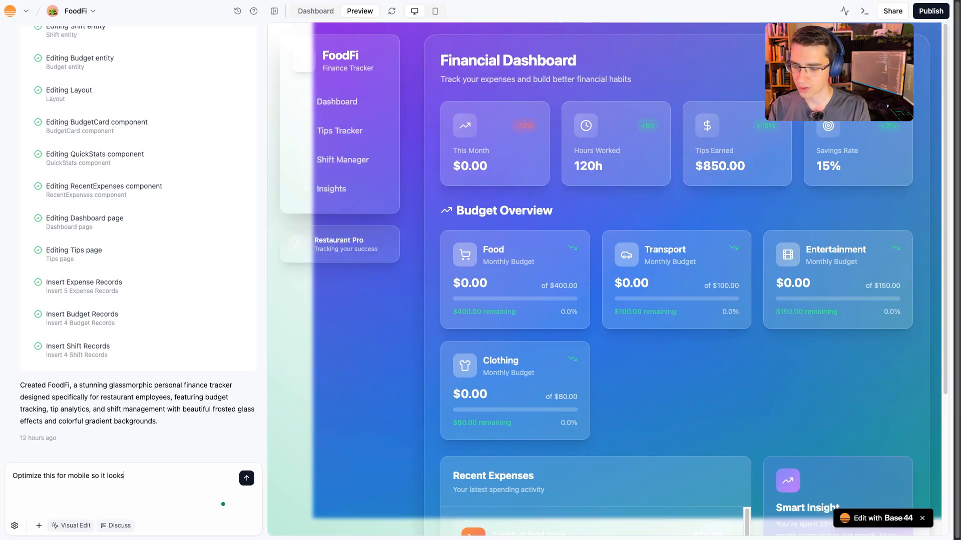
type(" proper on a mobile device")
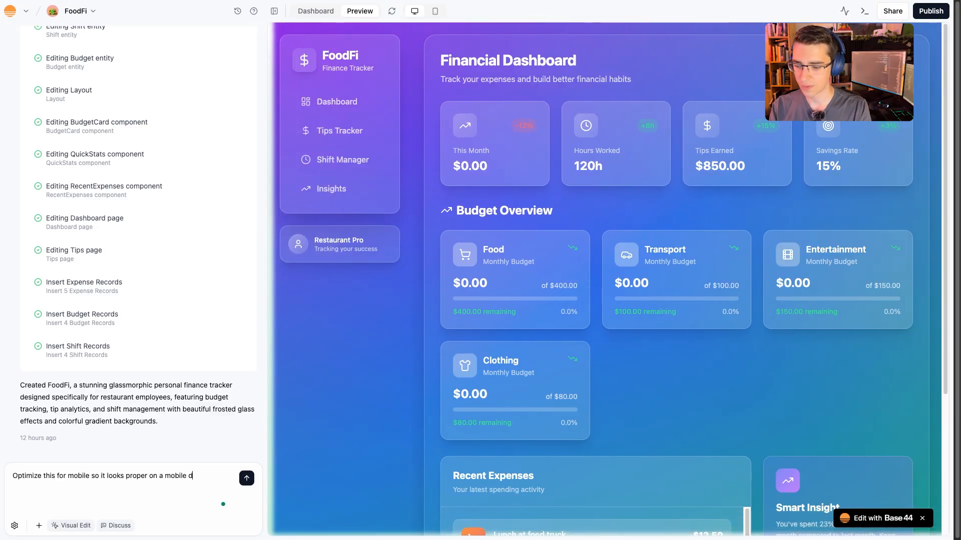
key("Return")
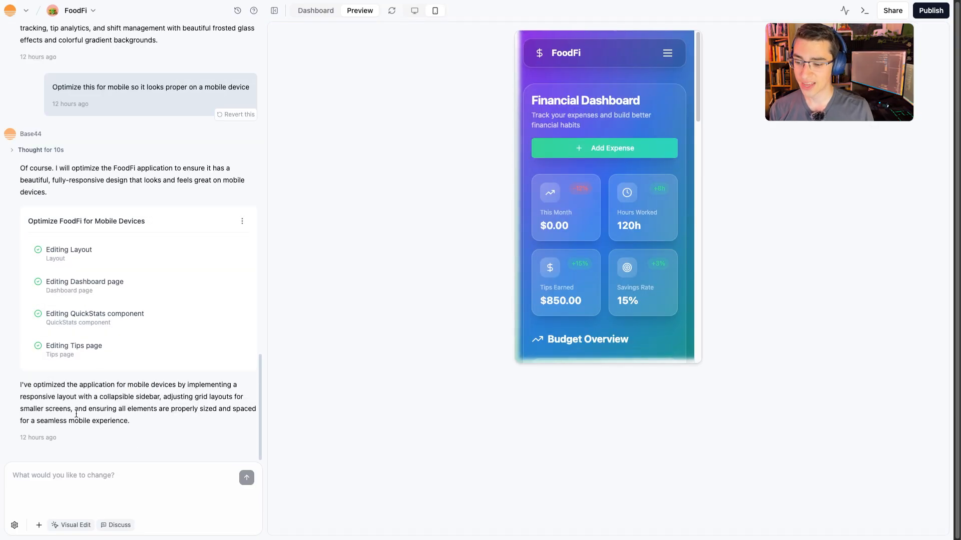
Step: Inspect the optimized mobile preview, including its navigation menu and the full dashboard down to the Smart Insight card
scroll(606, 230, "down", 5)
scroll(606, 232, "up", 5)
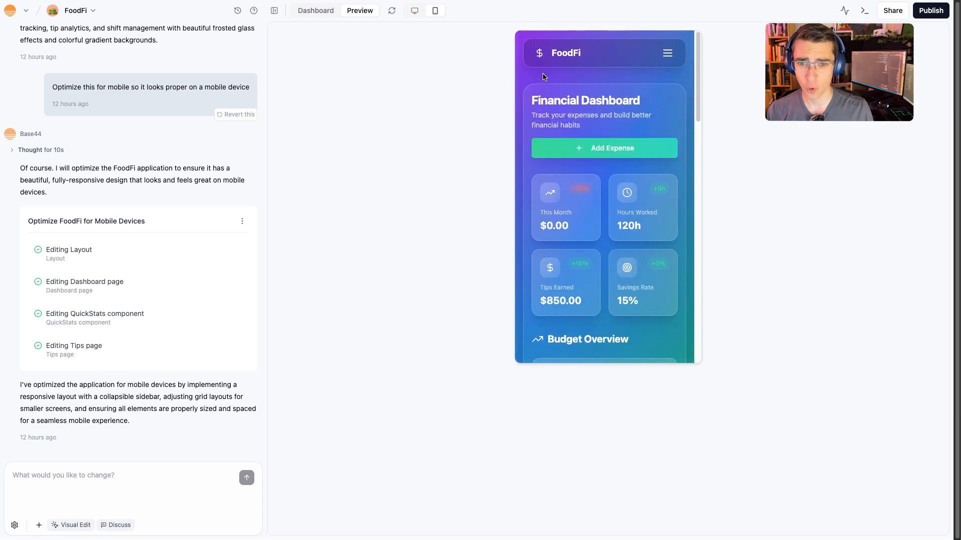
left_click(668, 54)
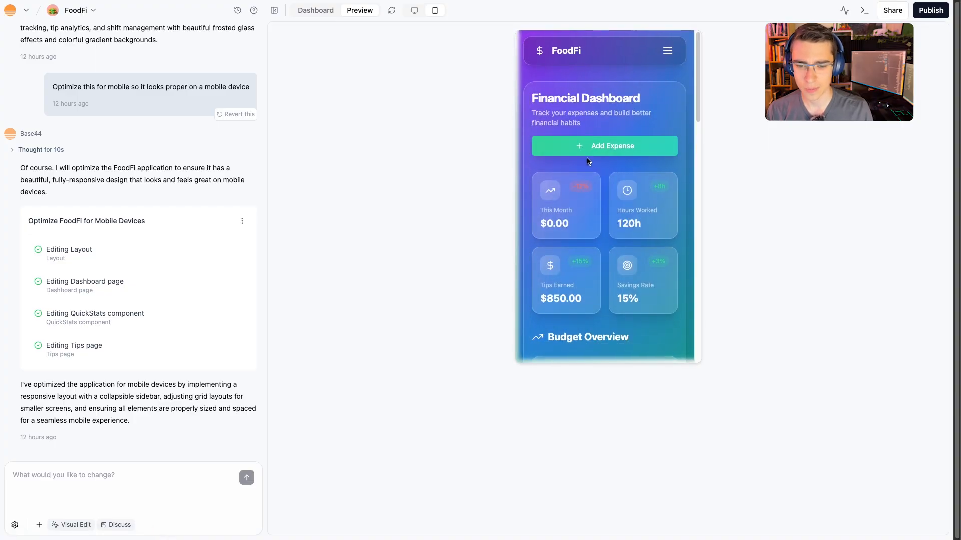
scroll(588, 161, "down", 3)
scroll(586, 161, "down", 10)
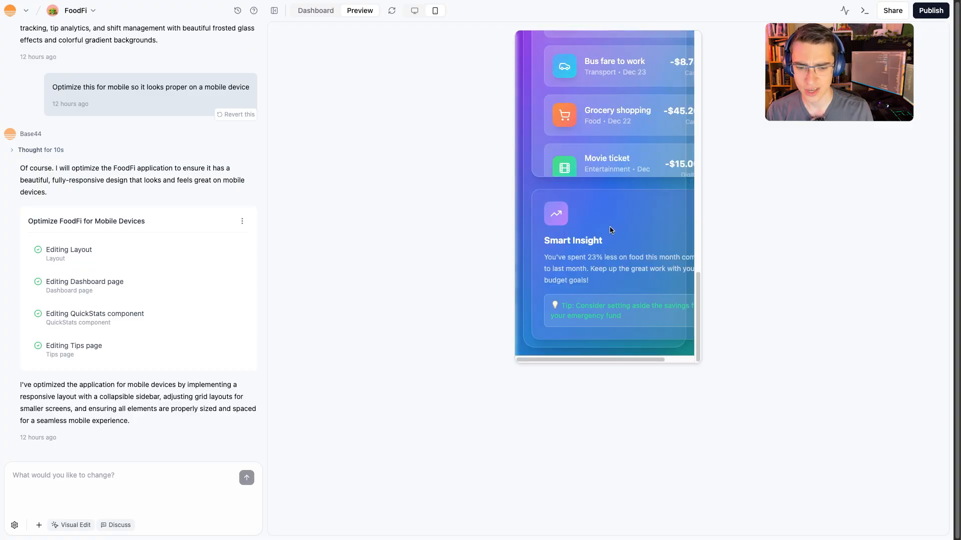
mouse_move(603, 358)
left_mouse_down()
mouse_move(635, 355)
mouse_move(589, 356)
left_mouse_up()
scroll(609, 280, "up", 15)
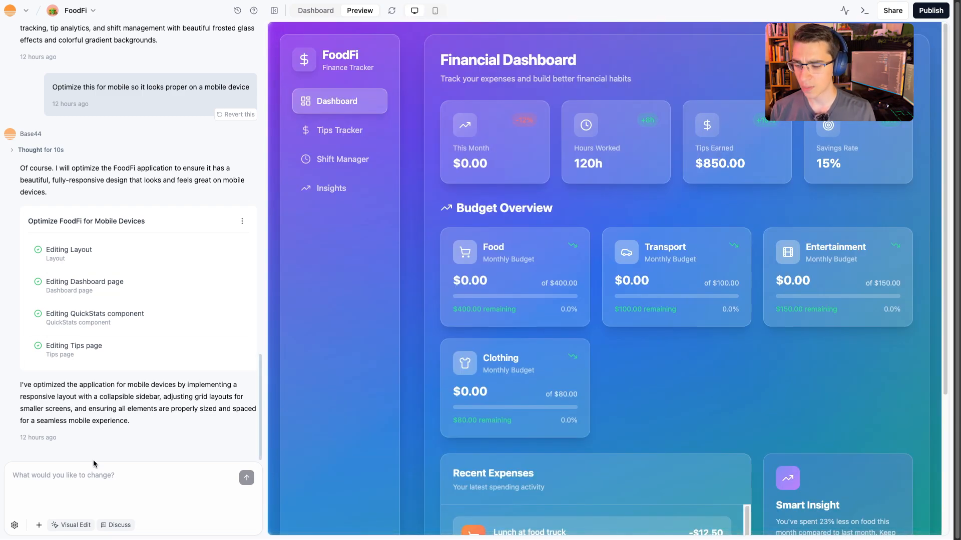
Step: Use Visual Edit to select the page's background container, look at its background colour options, and close the editor without changes
left_click(64, 528)
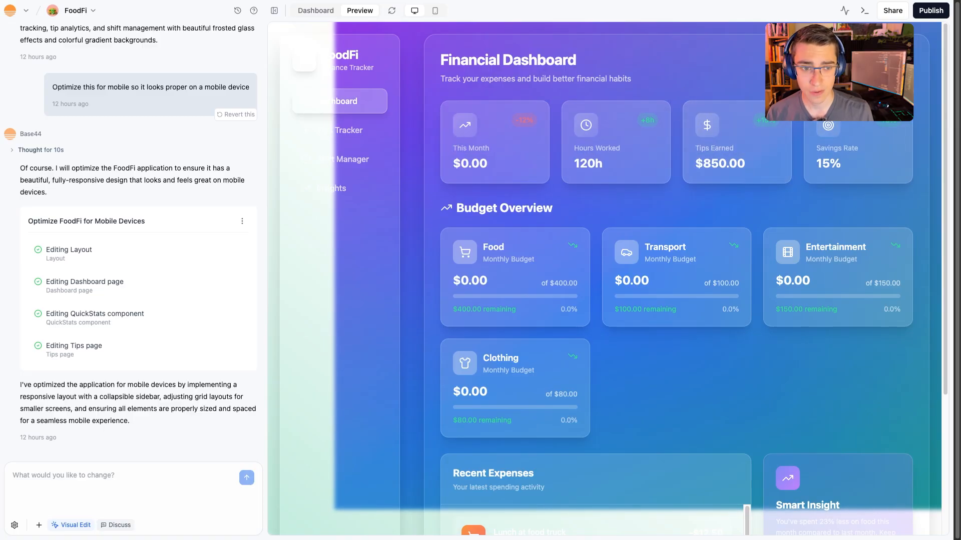
scroll(484, 286, "down", 4)
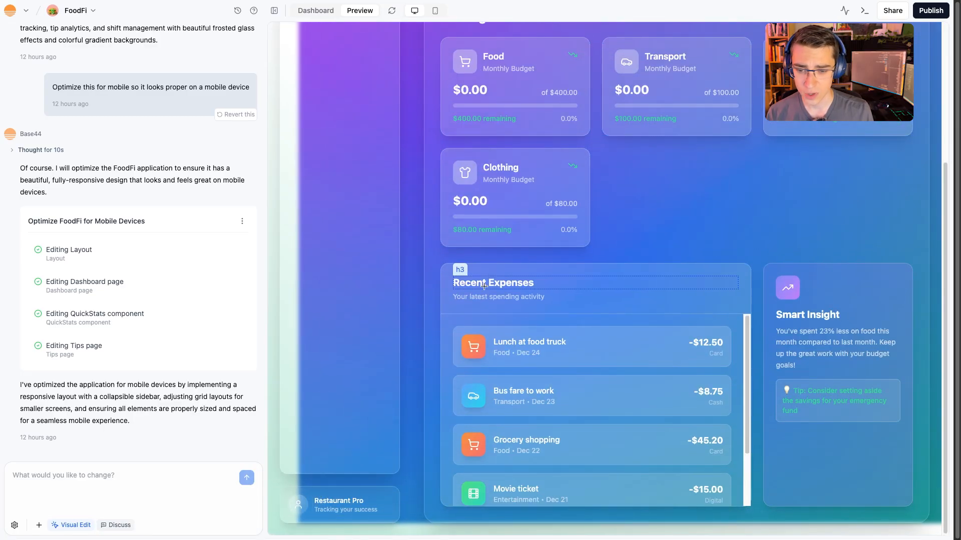
scroll(425, 92, "up", 4)
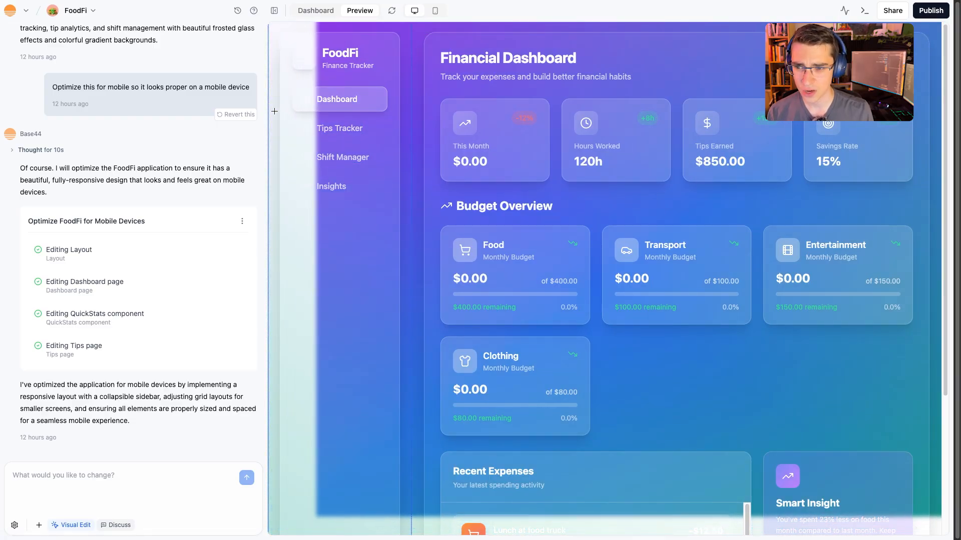
left_click(272, 111)
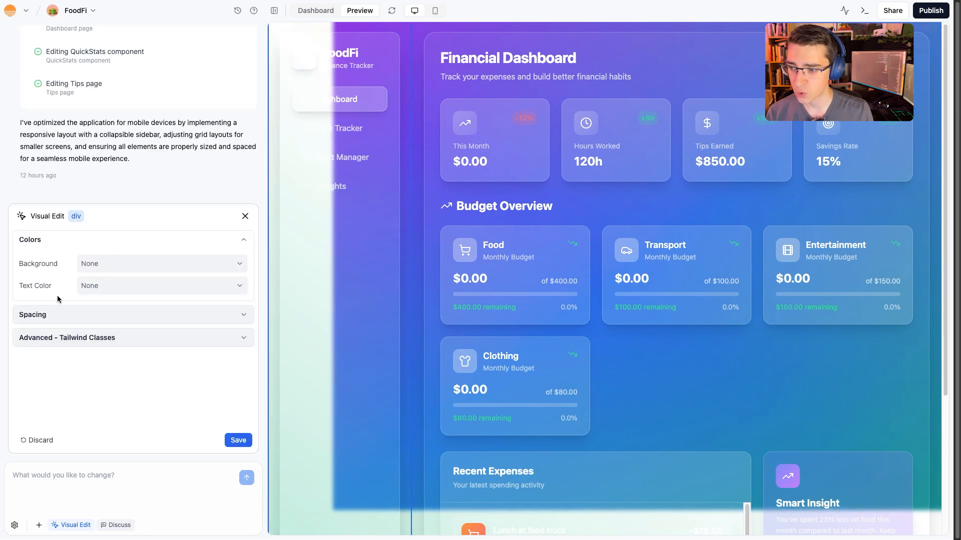
left_click(120, 263)
scroll(194, 340, "down", 10)
scroll(193, 344, "down", 8)
left_click(61, 297)
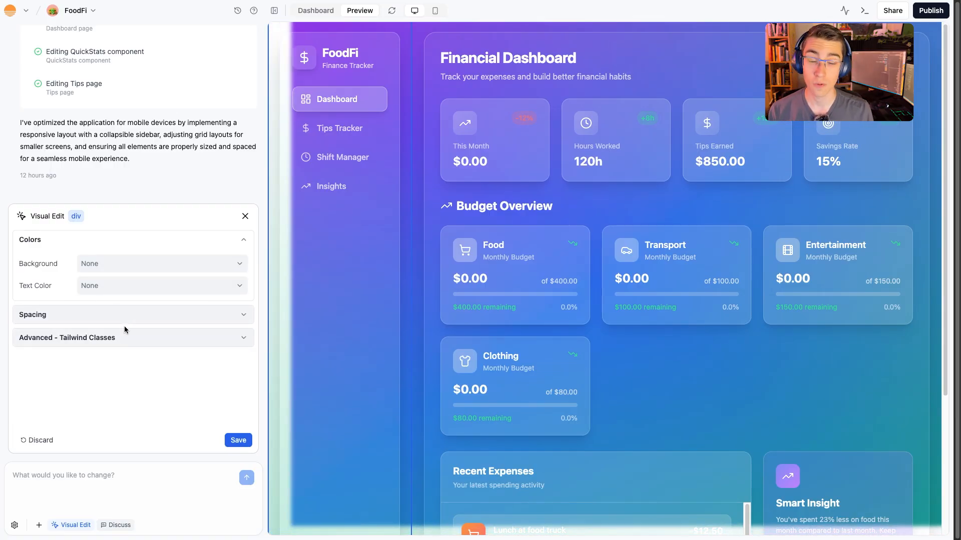
left_click(52, 478)
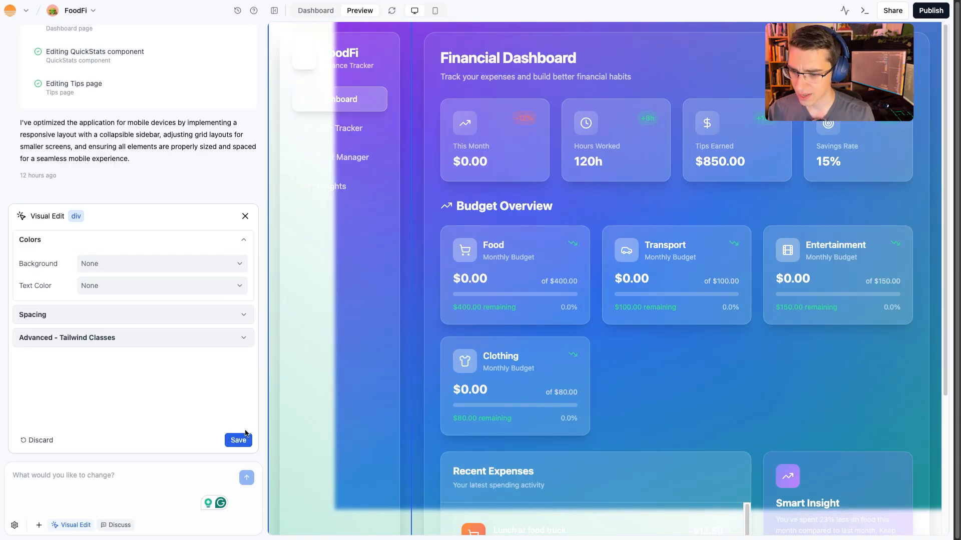
left_click(245, 217)
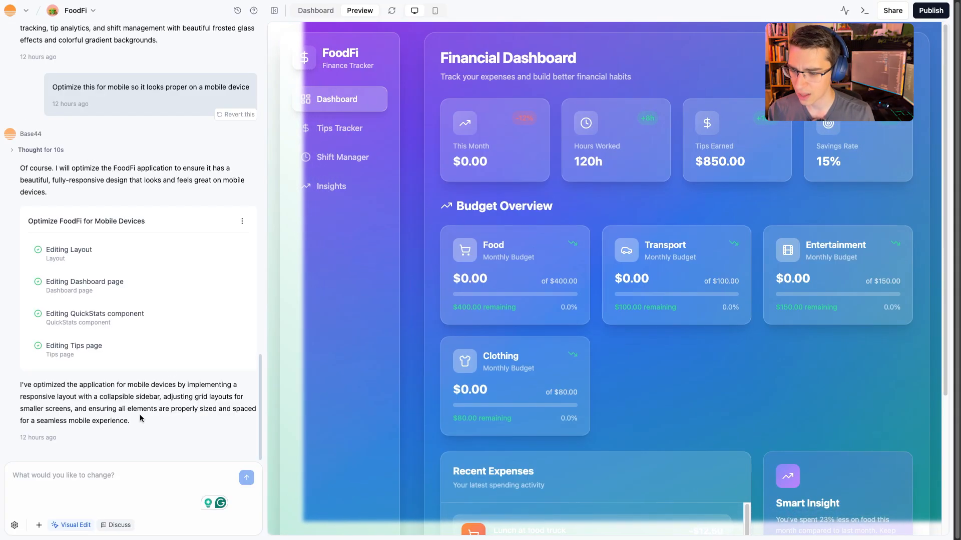
Step: Send the AI the change request "There is a breathing animation that is too much, remove the animation"
left_click(118, 469)
type("There is a breathing animation that is ")
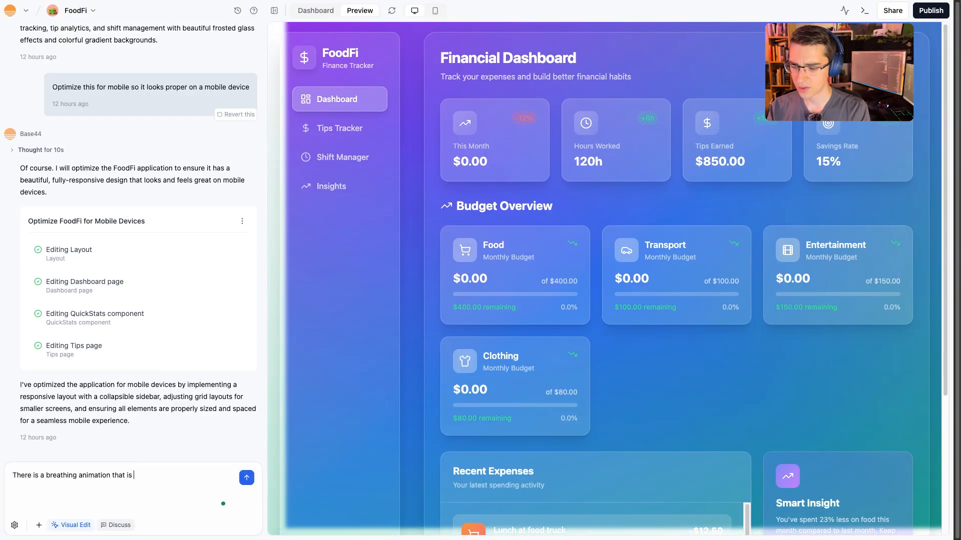
type("too much, remove the animat")
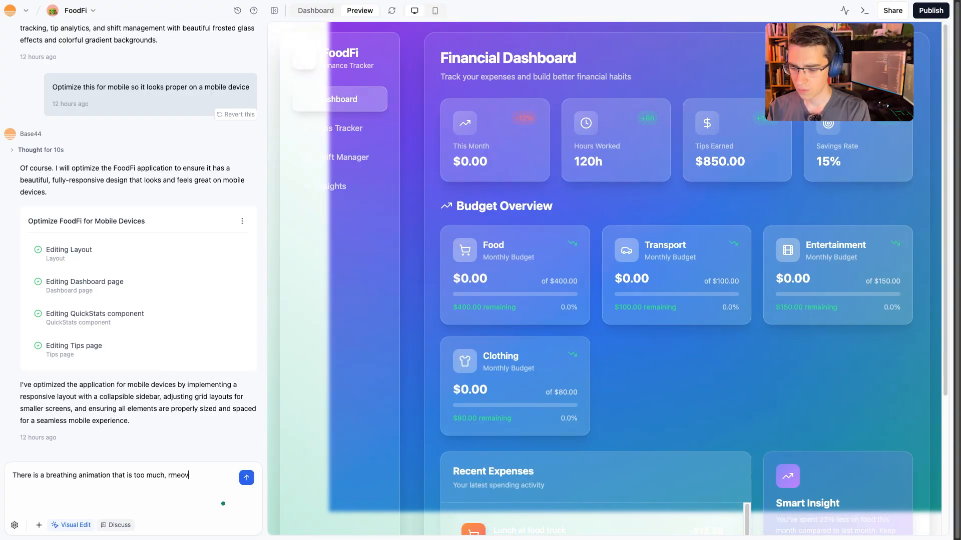
type("ion")
key("Return")
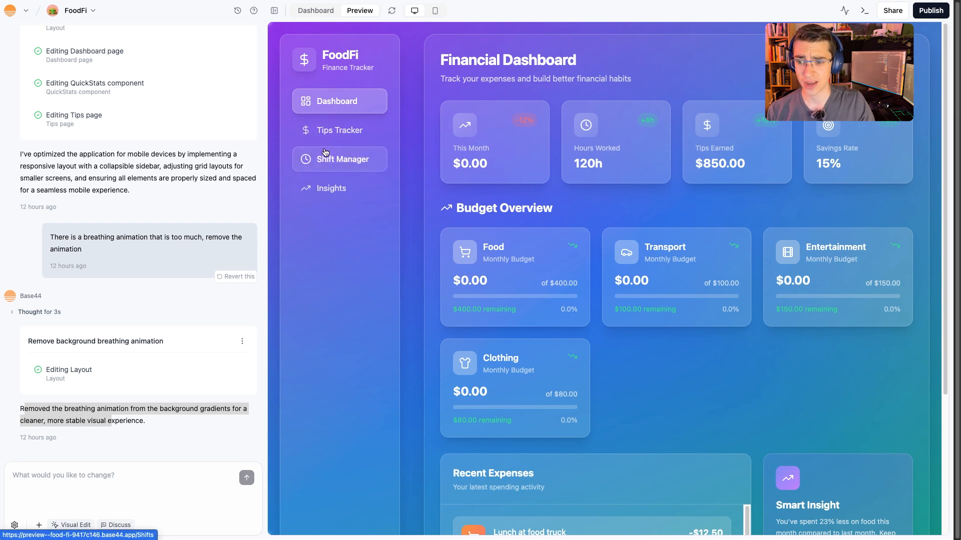
Step: Check the Tips Tracker and Shift Manager pages in the desktop preview and return to the home dashboard
left_click(353, 132)
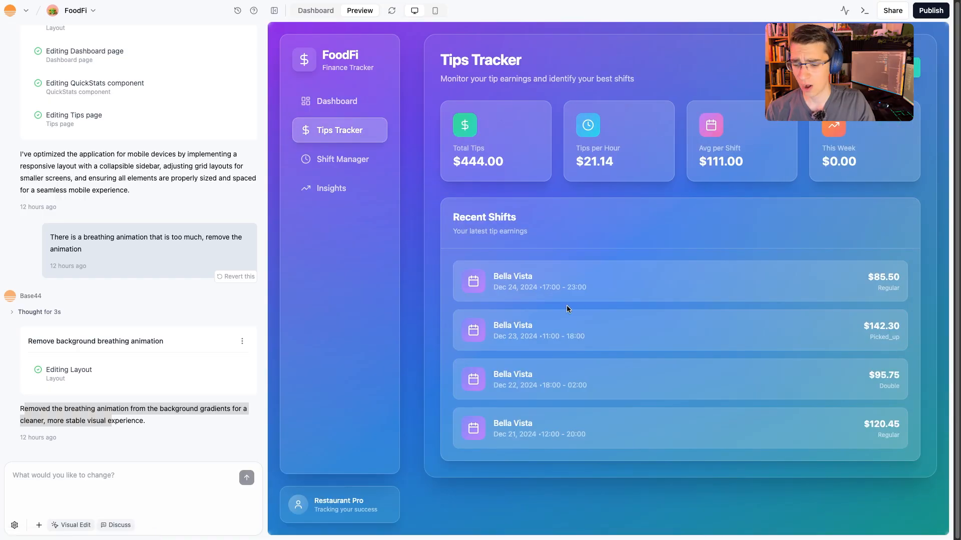
left_click(340, 161)
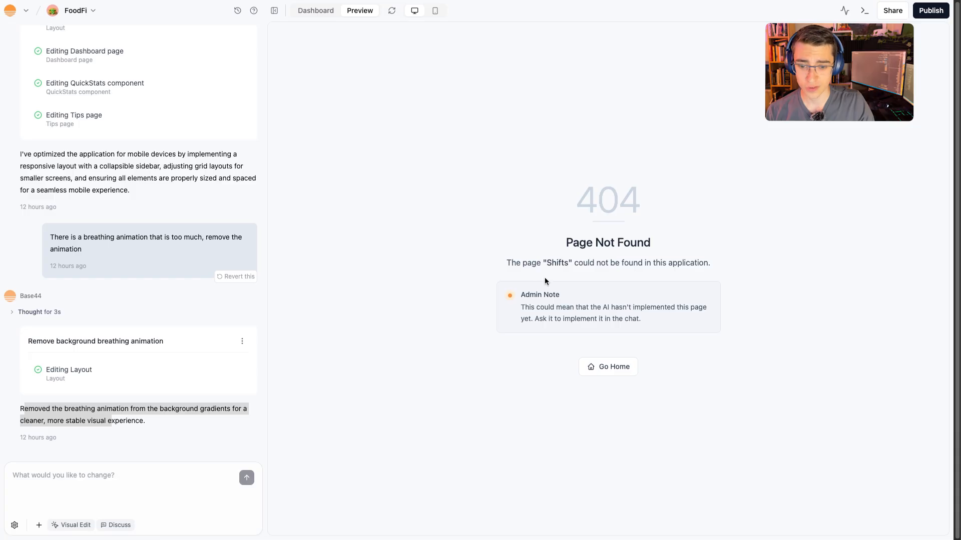
left_click(613, 373)
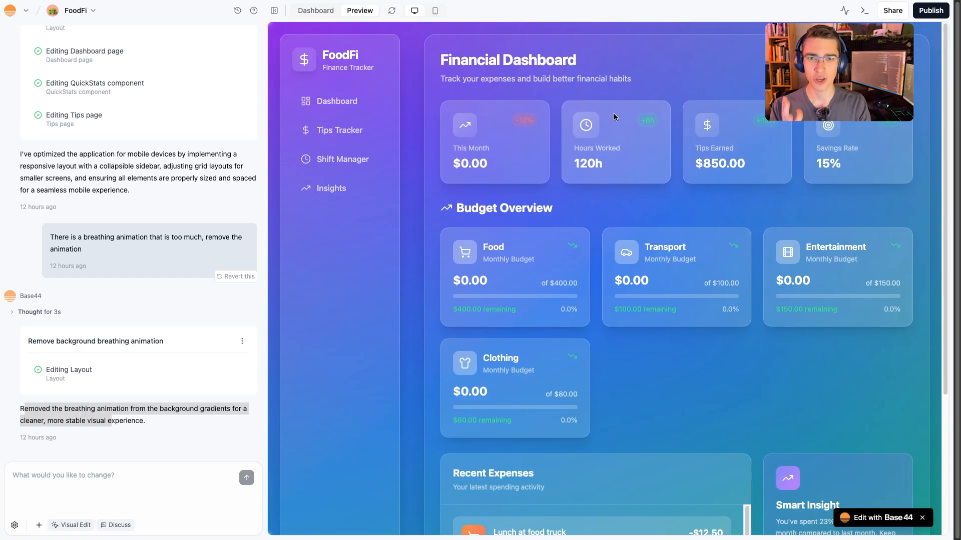
Step: Open the Activity Monitor, examine the general details of the latest /entities/Budget request, and close the monitor
left_click(844, 12)
left_click_drag(677, 30, 744, 26)
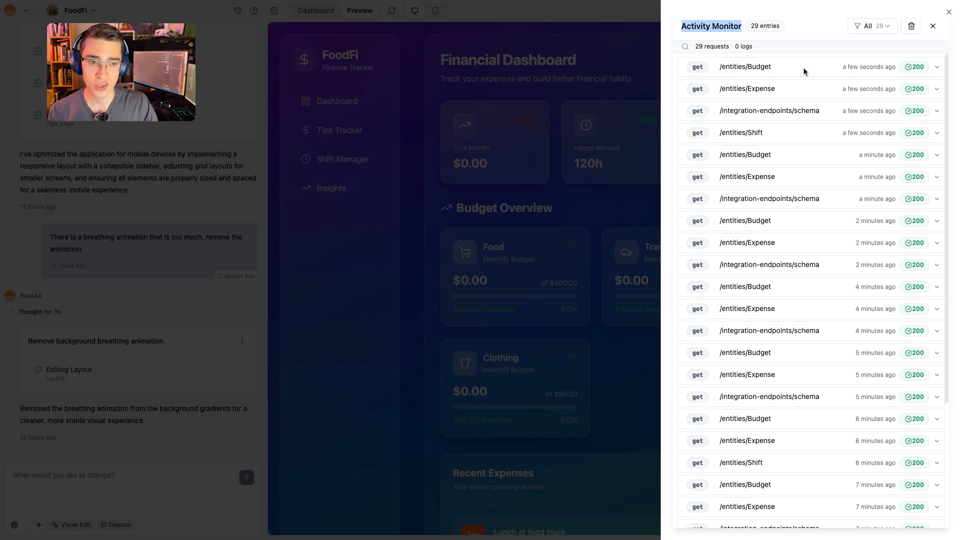
left_click(936, 68)
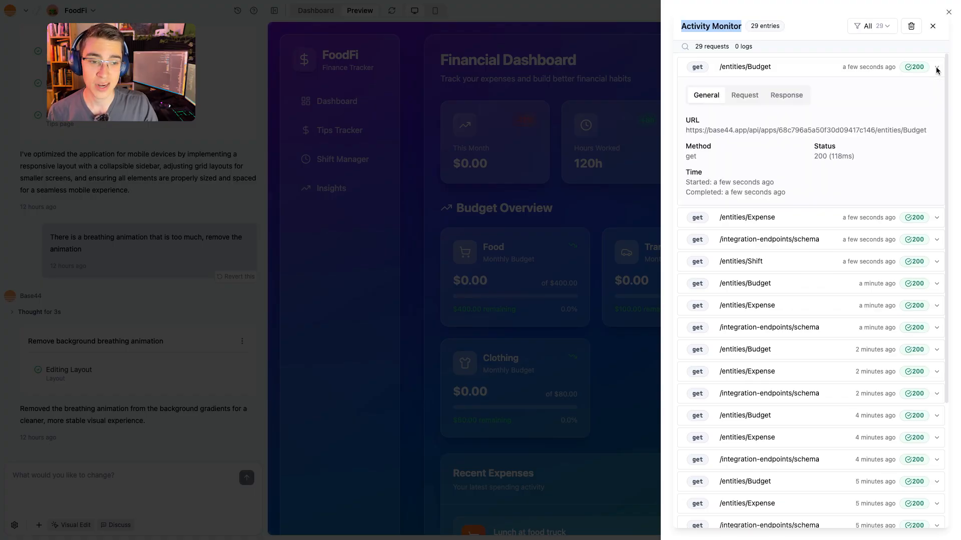
left_click_drag(686, 130, 744, 129)
left_click(827, 122)
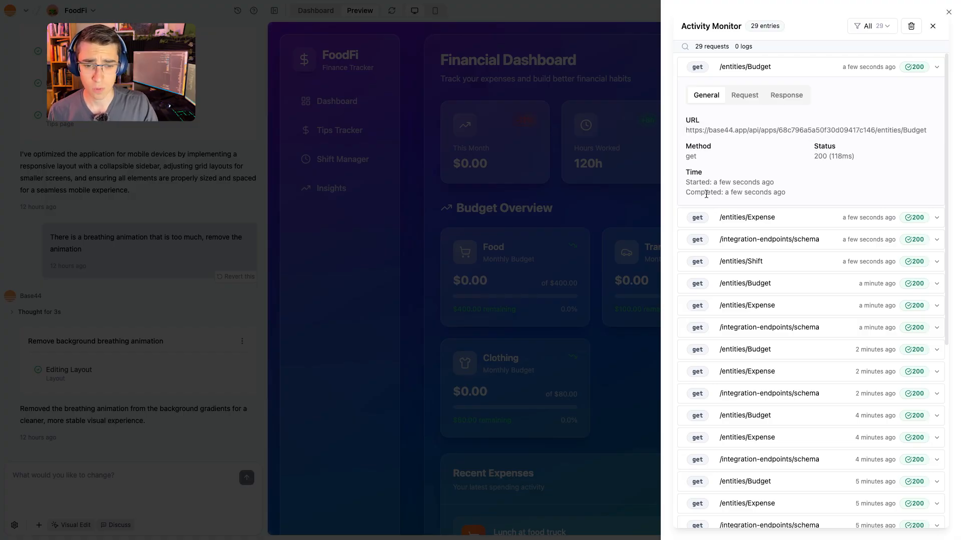
scroll(711, 225, "down", 6)
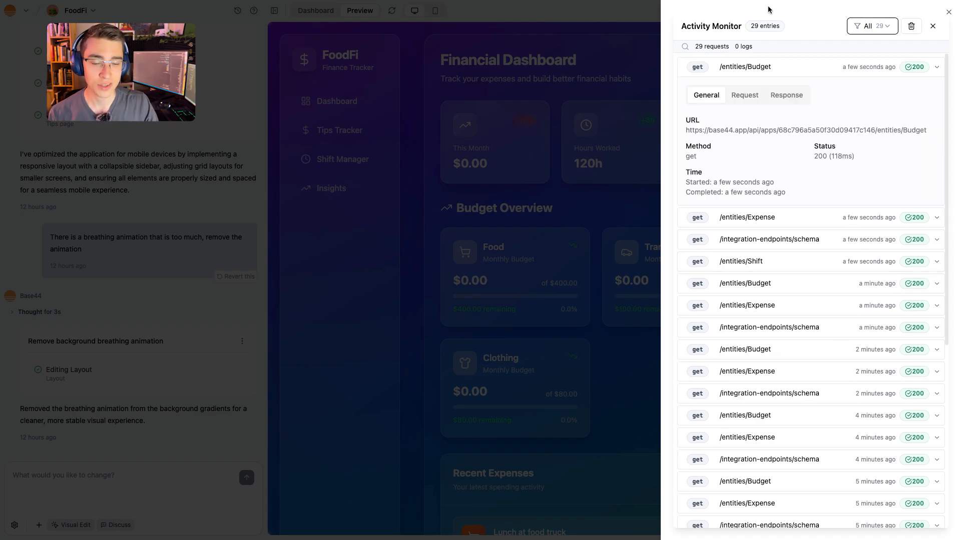
left_click(948, 12)
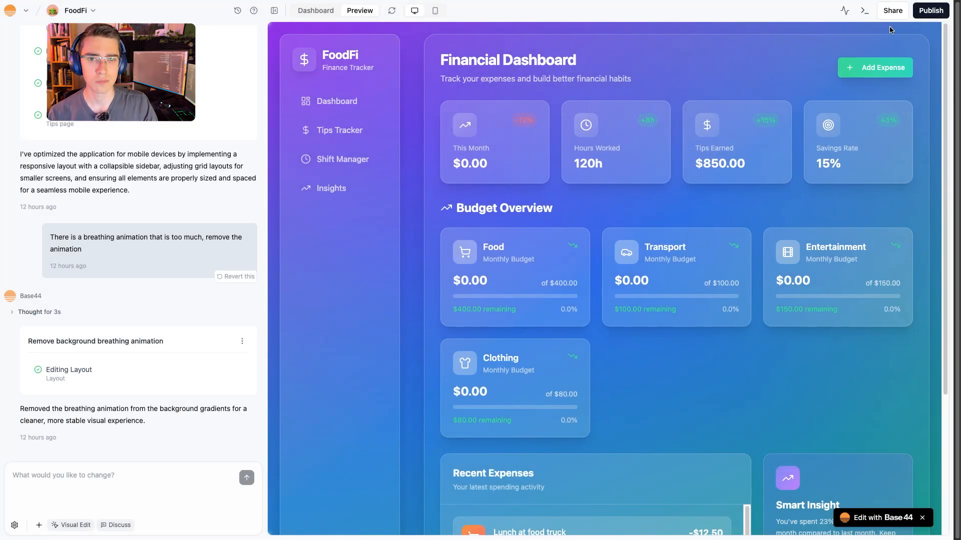
Step: Look over the project's code files and export options, and review the app's public link and invitation settings for sharing
left_click(864, 11)
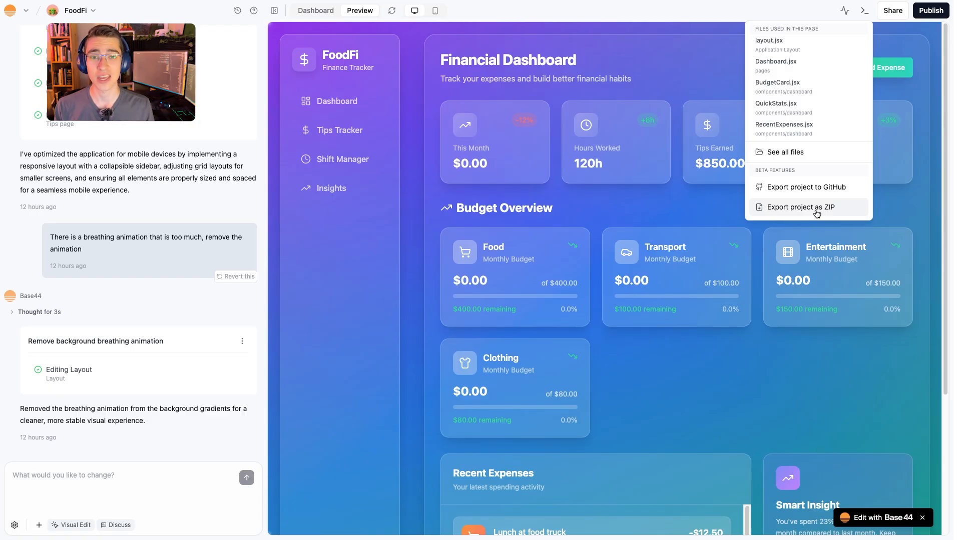
left_click(889, 15)
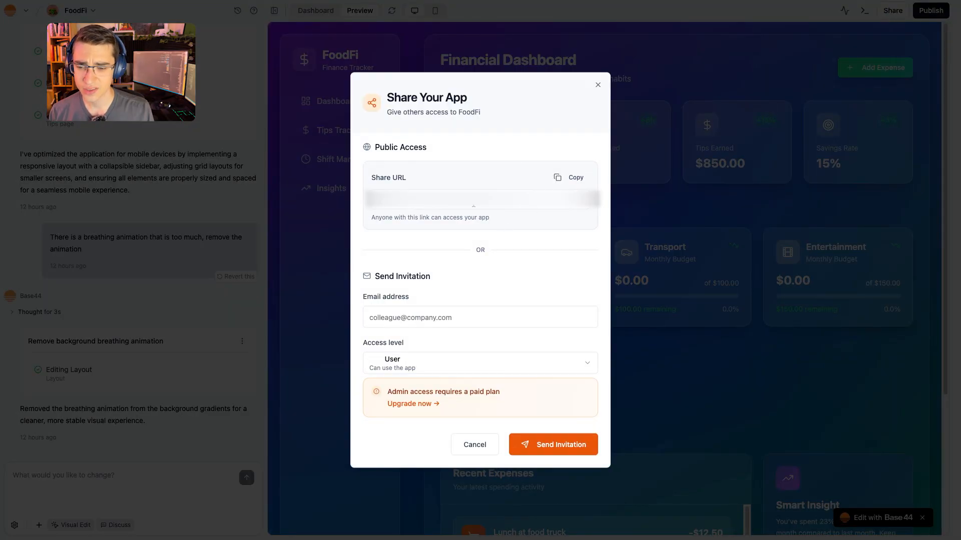
left_click_drag(375, 217, 486, 215)
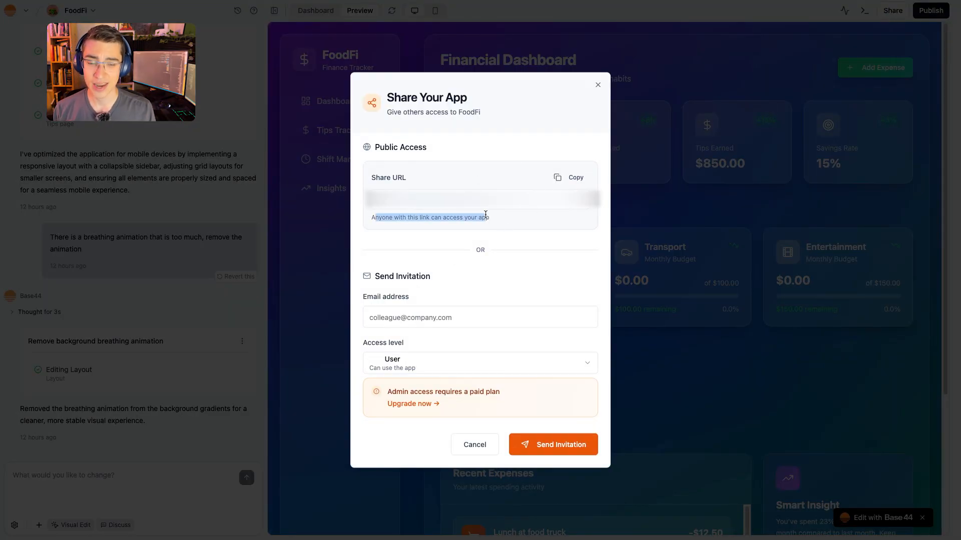
left_click(441, 229)
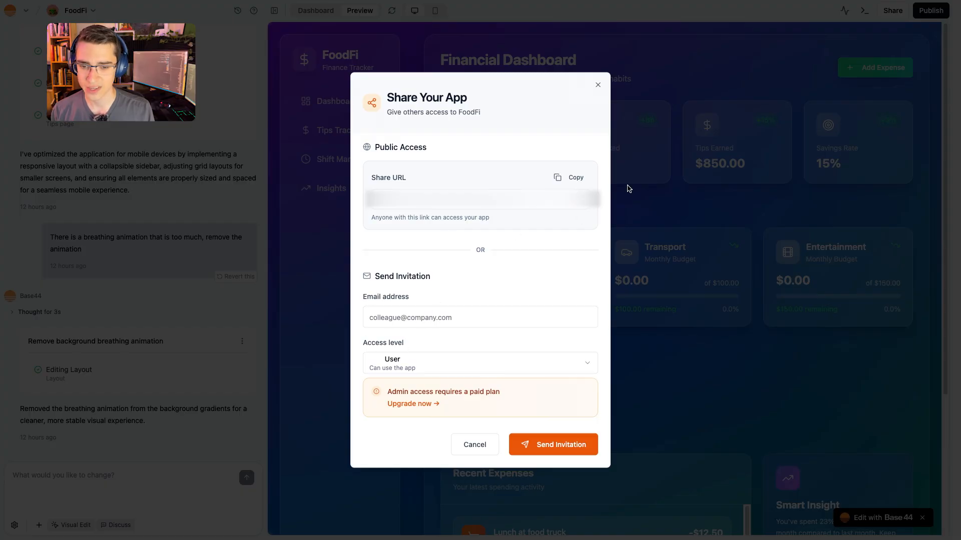
left_click(638, 172)
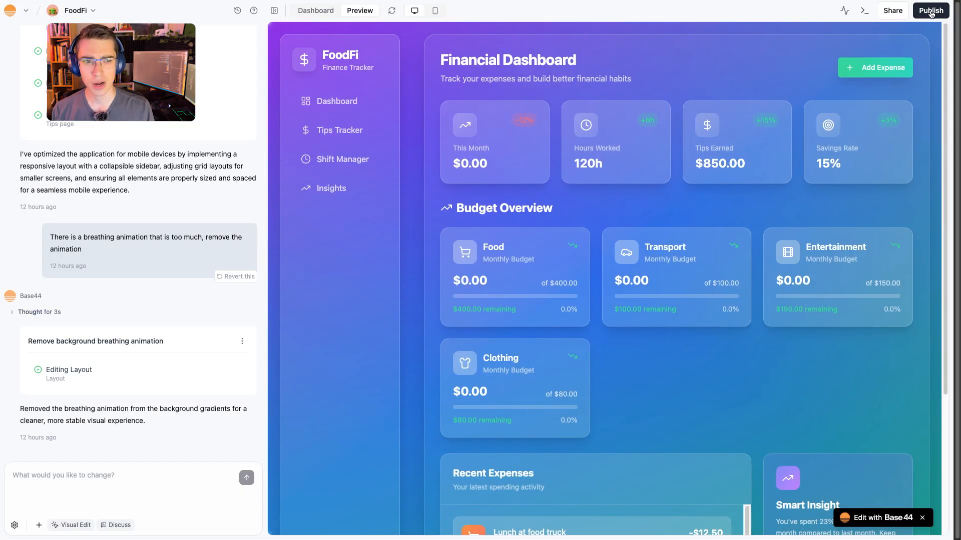
Step: Open the publishing options and read the public version notice, available domain and access setting
left_click(931, 14)
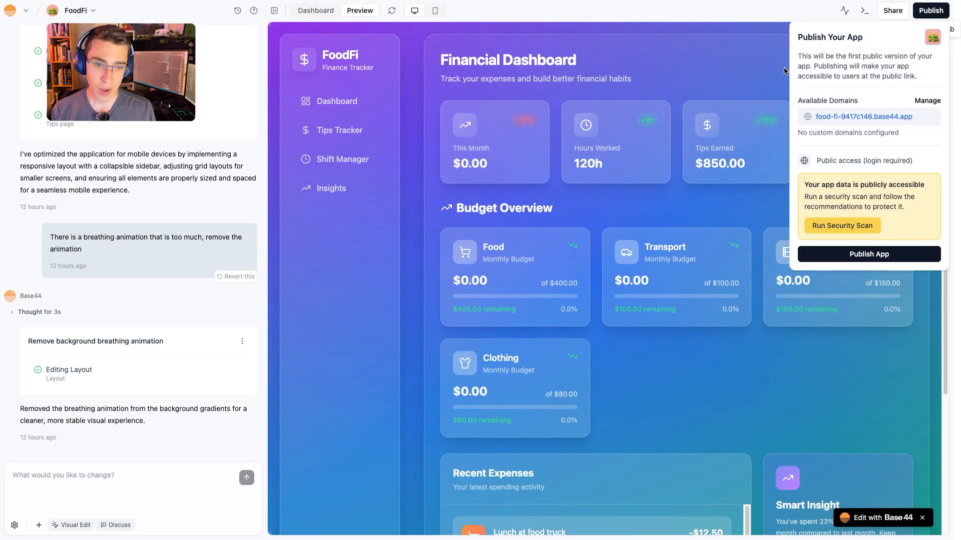
left_click_drag(798, 56, 901, 76)
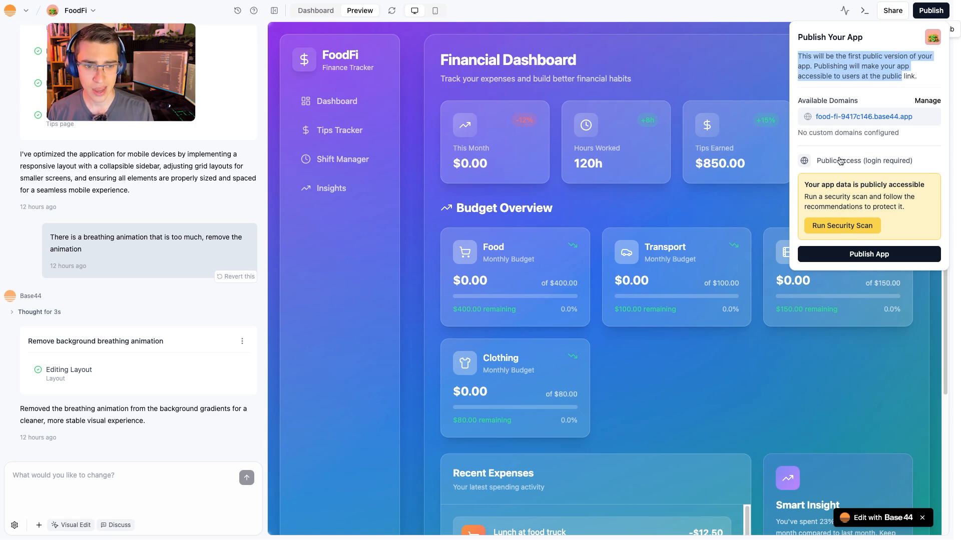
left_click(890, 170)
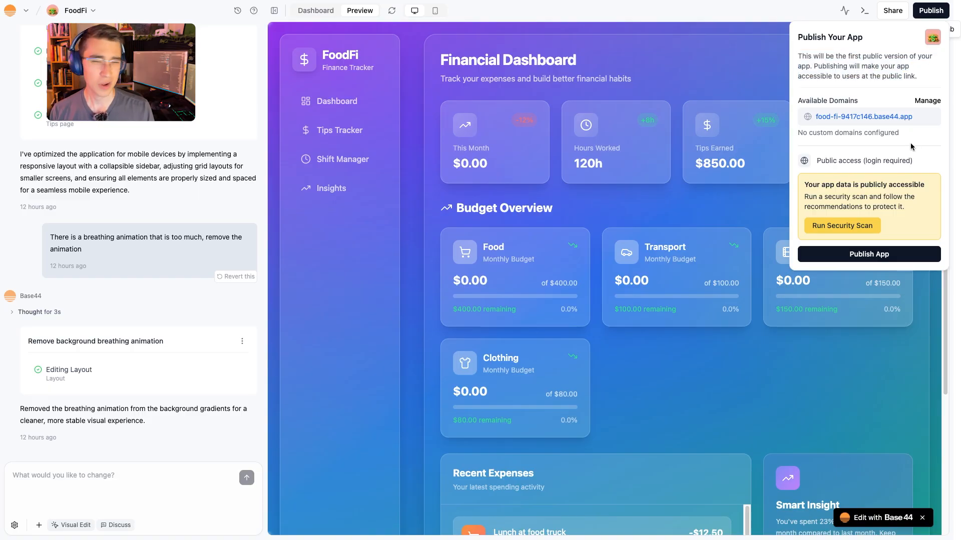
Step: Start publishing the app, read the notice about missing access rules, and run a security scan instead
left_click(870, 255)
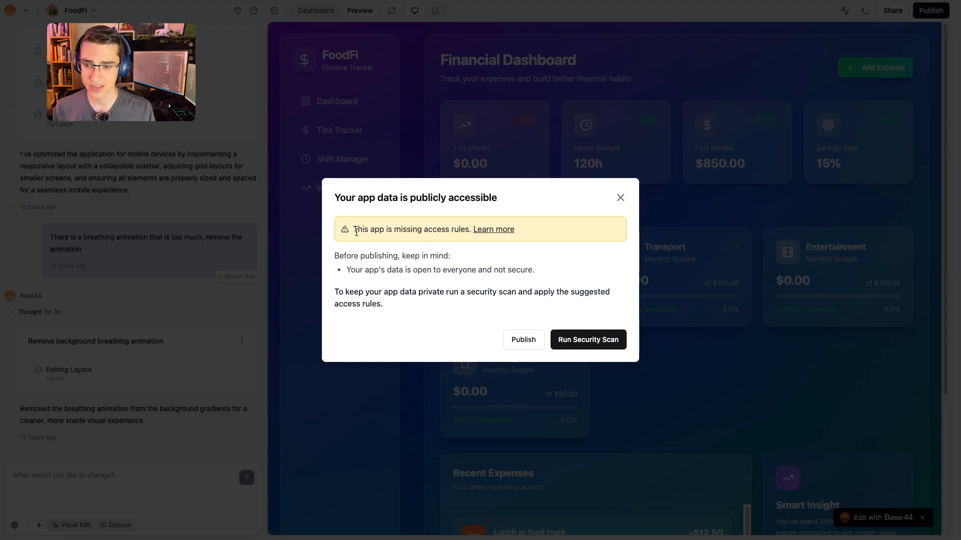
left_click_drag(354, 231, 466, 231)
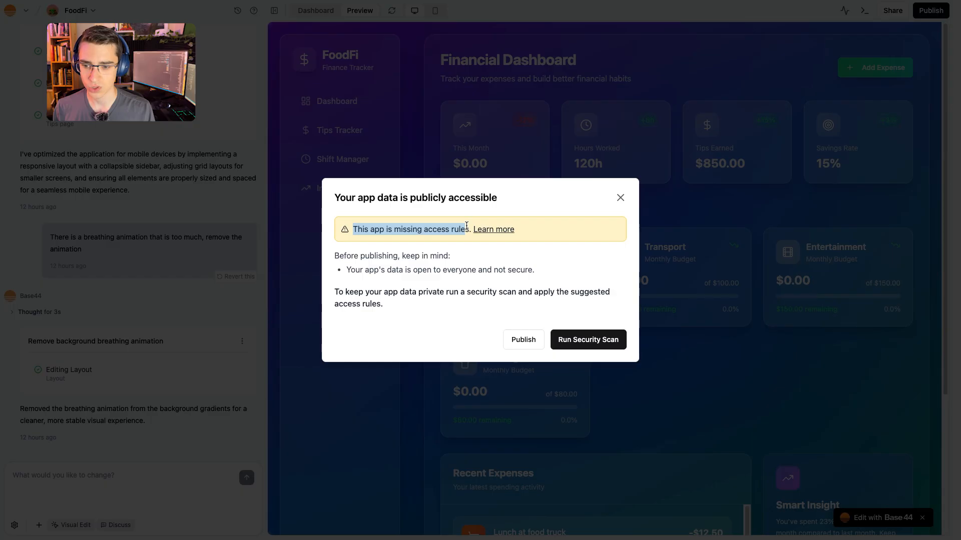
left_click_drag(345, 256, 491, 272)
left_click_drag(339, 292, 405, 304)
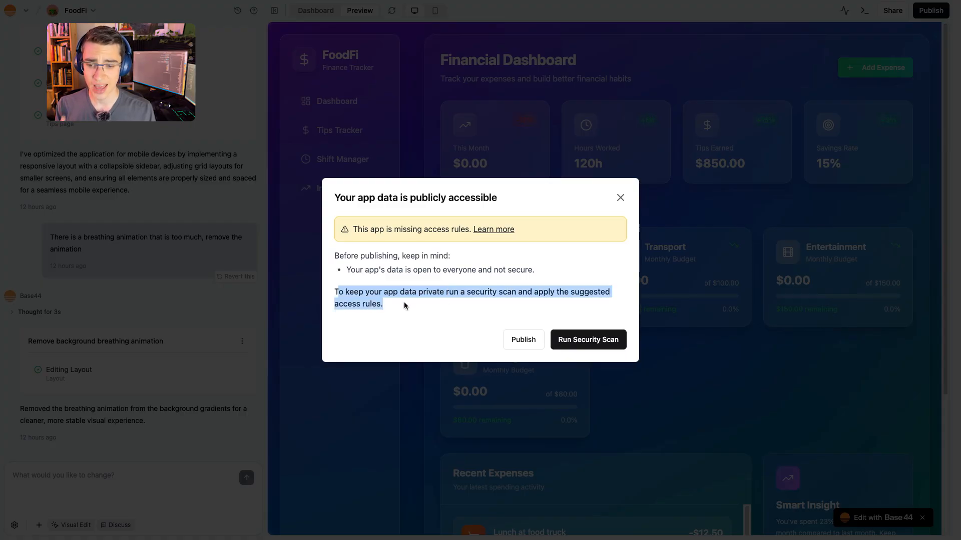
left_click(591, 339)
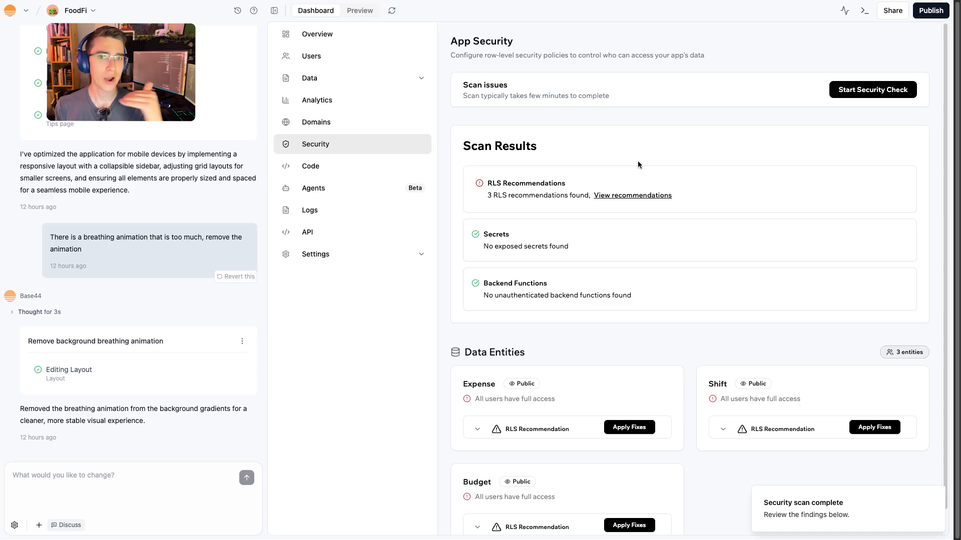
Step: Review and apply the recommended row-level security fixes for the Expense and Shift entities
scroll(638, 165, "down", 4)
left_click(537, 250)
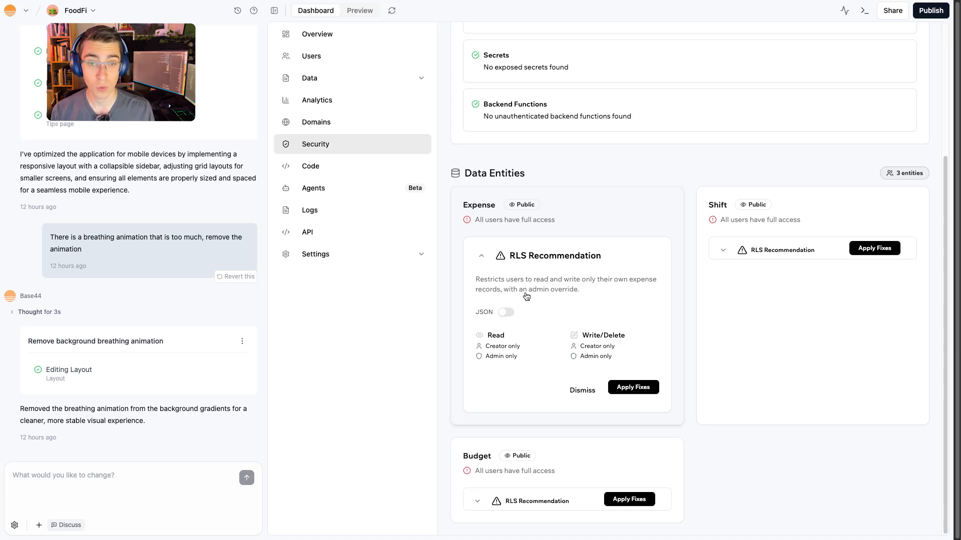
left_click(639, 390)
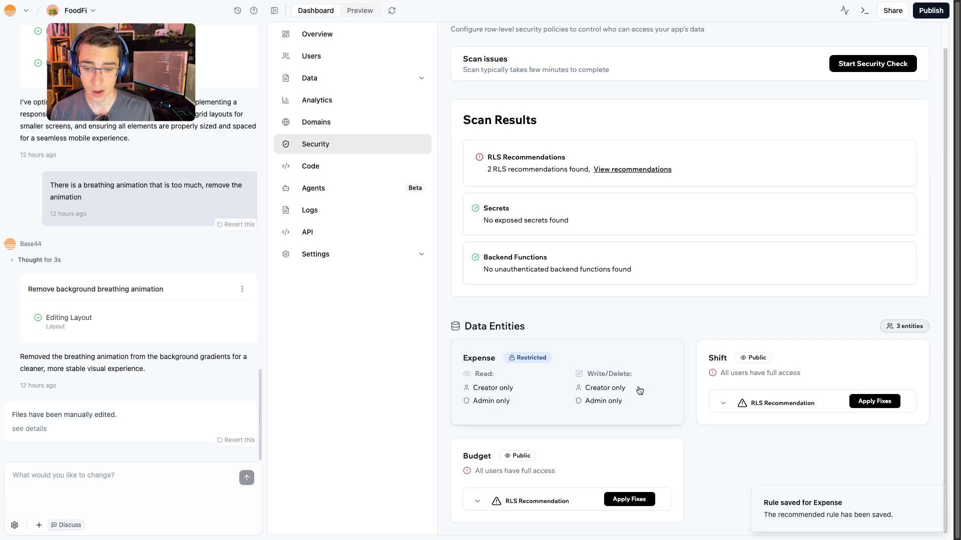
left_click(734, 400)
scroll(734, 399, "down", 3)
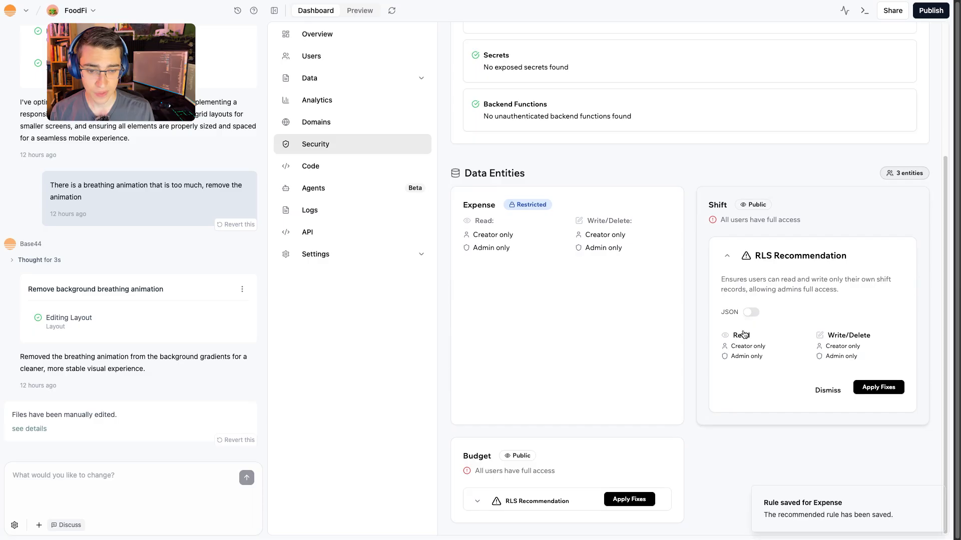
left_click(870, 388)
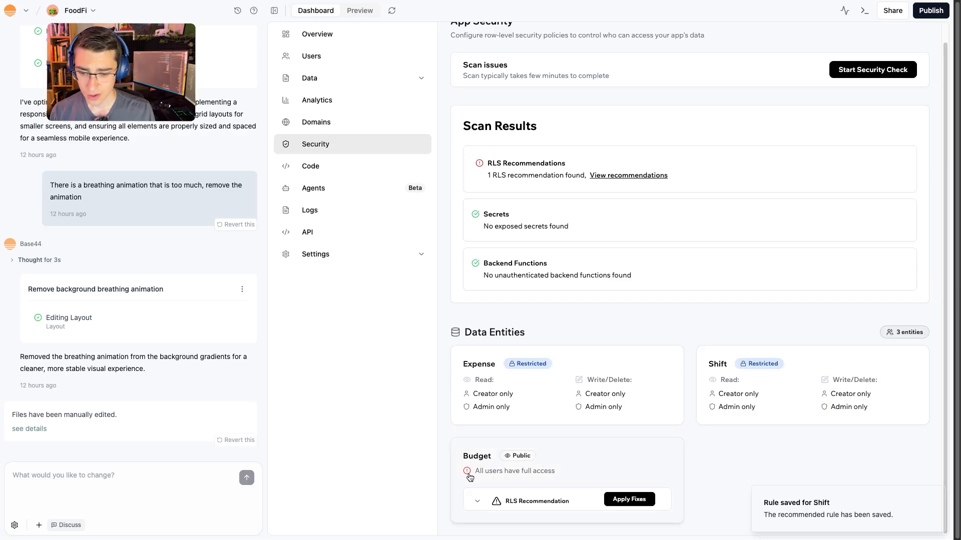
Step: Review and apply the recommended row-level security fix for the Budget entity, and check the updated RLS scan result
left_click(477, 502)
scroll(633, 482, "down", 3)
left_click(633, 483)
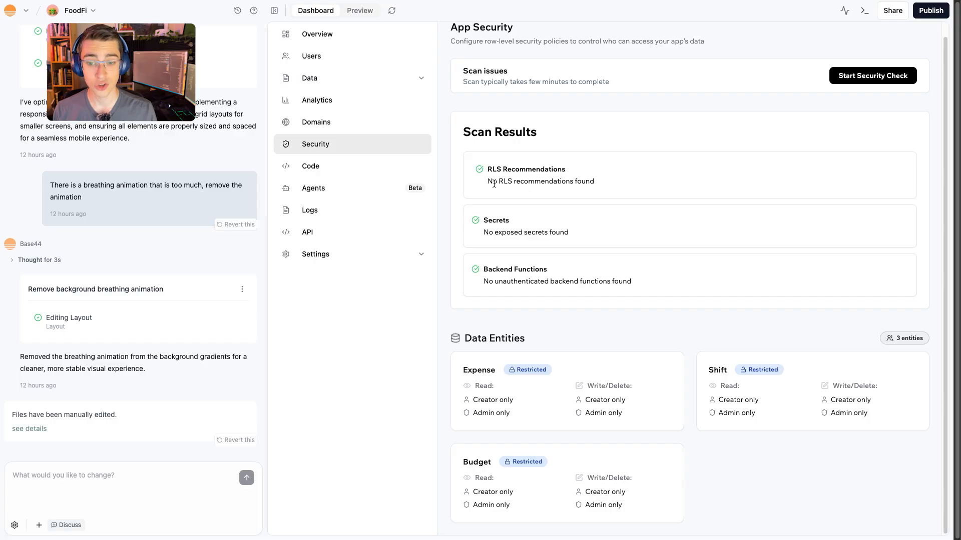
left_click_drag(488, 182, 506, 181)
left_click(581, 179)
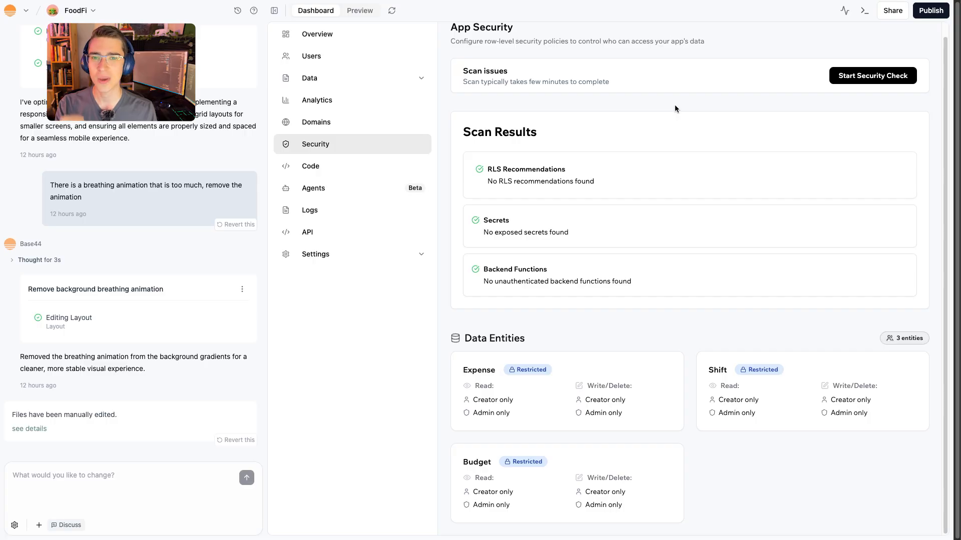
Step: Publish the app with public access requiring login, and look over the live app's welcome and sign-in page
left_click(931, 14)
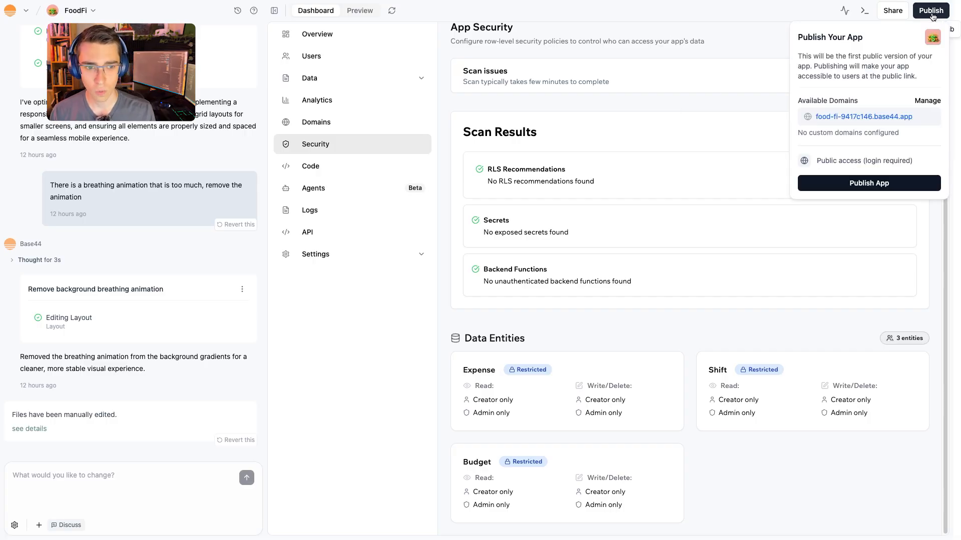
left_click(859, 183)
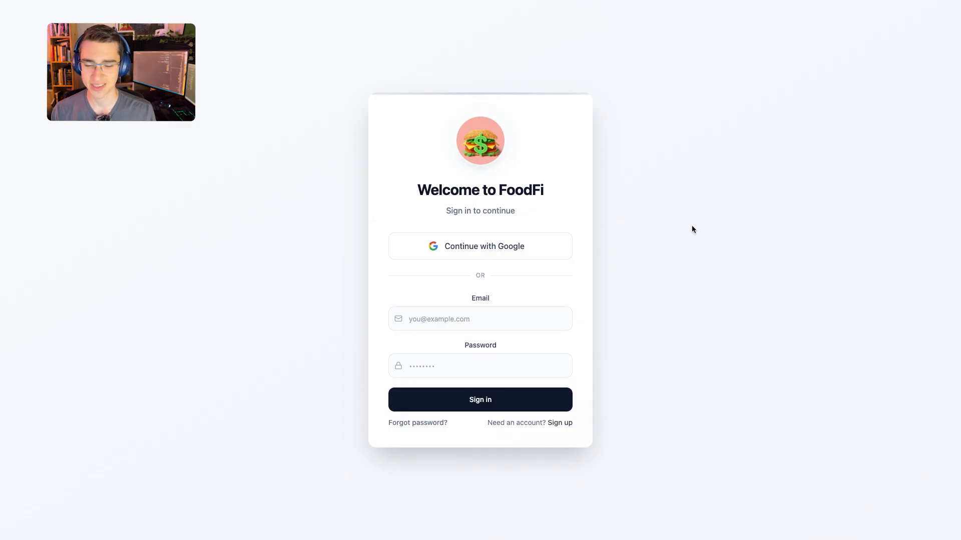
left_click_drag(419, 191, 545, 191)
left_click_drag(450, 211, 515, 211)
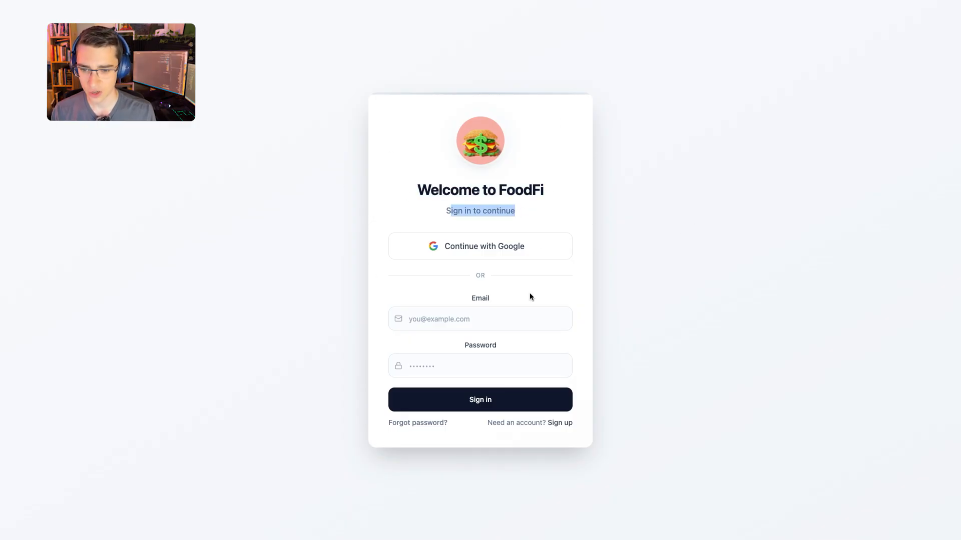
Step: Sign up for a new account in the published app with a test email, password and matching password confirmation
left_click(566, 424)
left_click(448, 241)
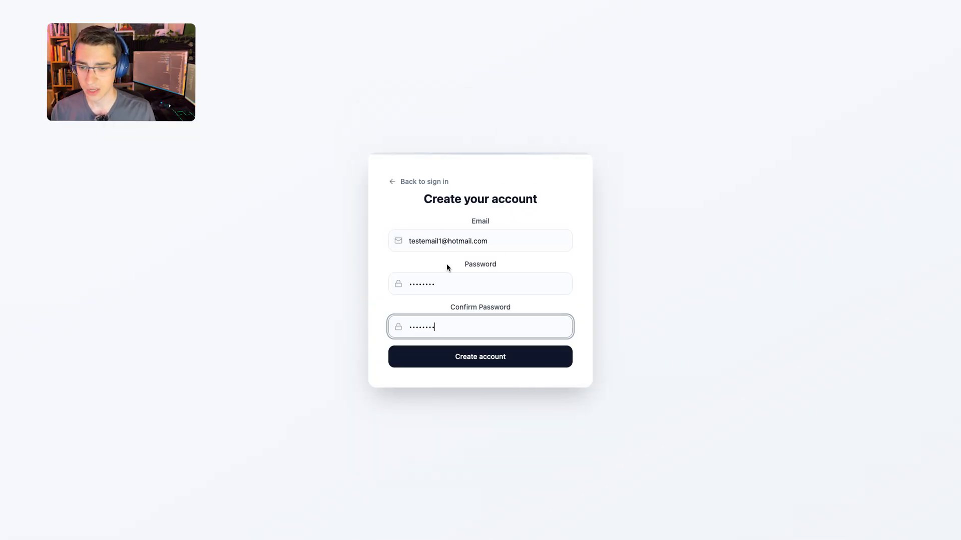
left_click(472, 365)
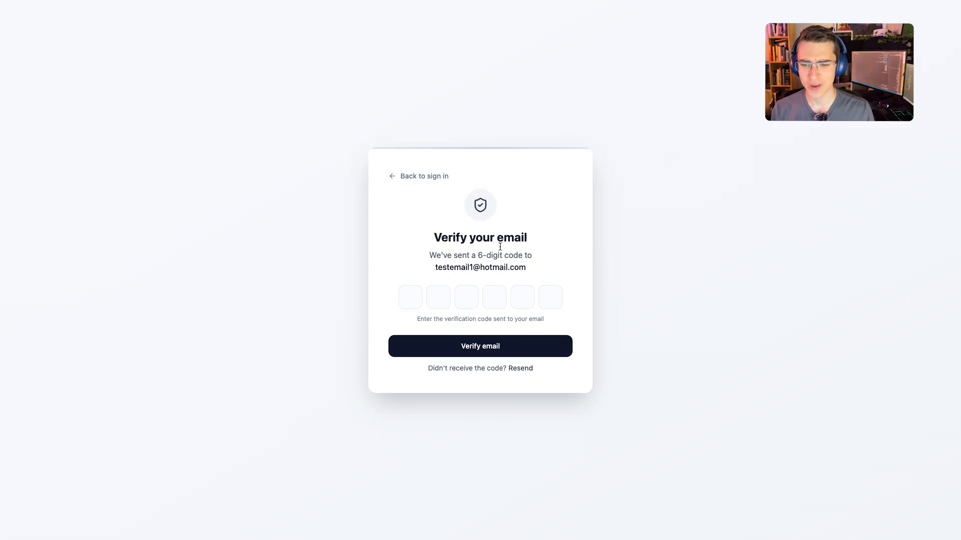
Step: Read the email verification page's heading and its note about the 6-digit code
left_click_drag(433, 237, 531, 235)
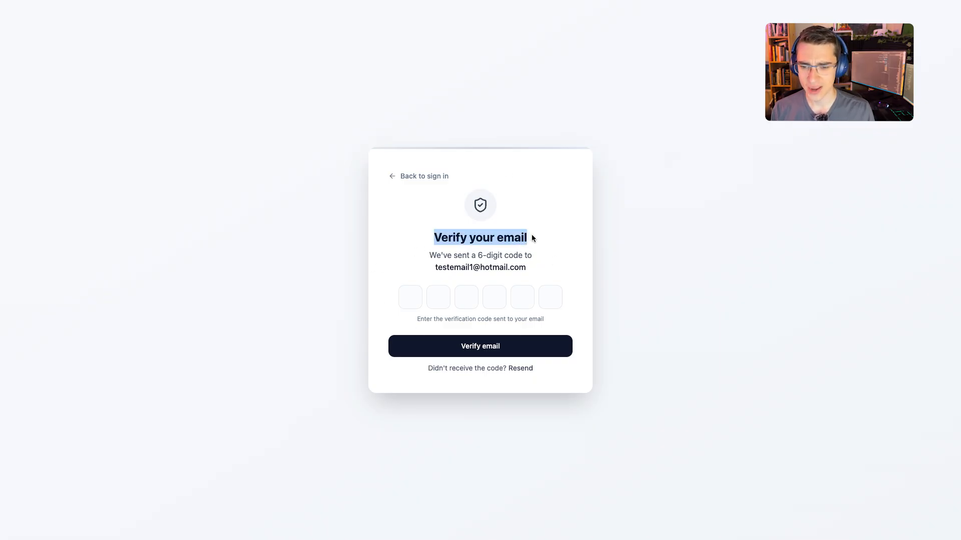
left_click(432, 255)
left_click_drag(432, 255, 569, 250)
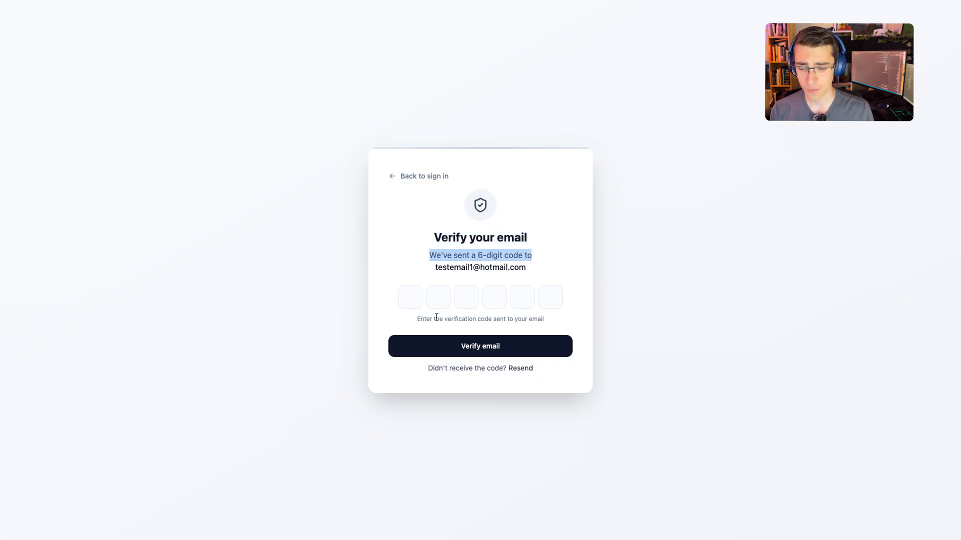
left_click(560, 220)
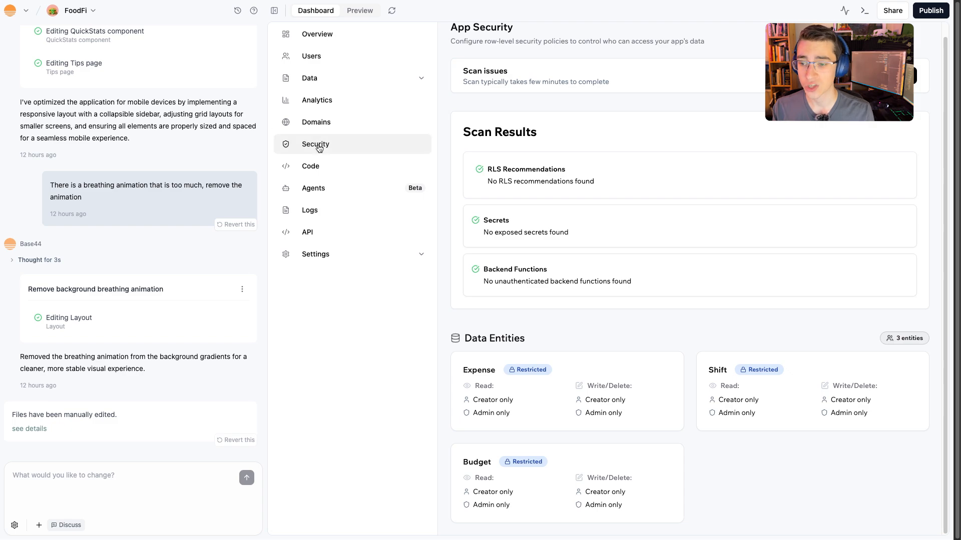
Step: Return to the Base44 dashboard and expand the list of the app's data entities
left_click(328, 86)
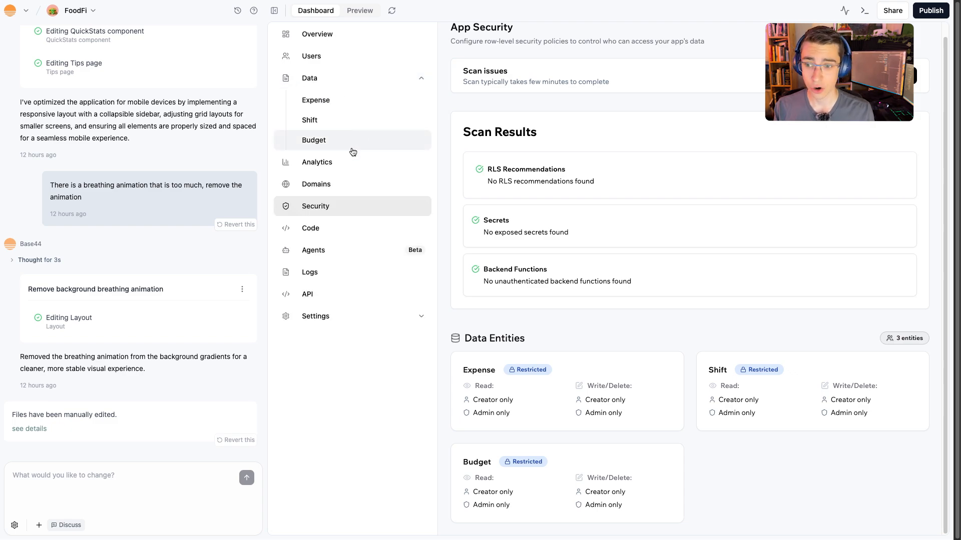